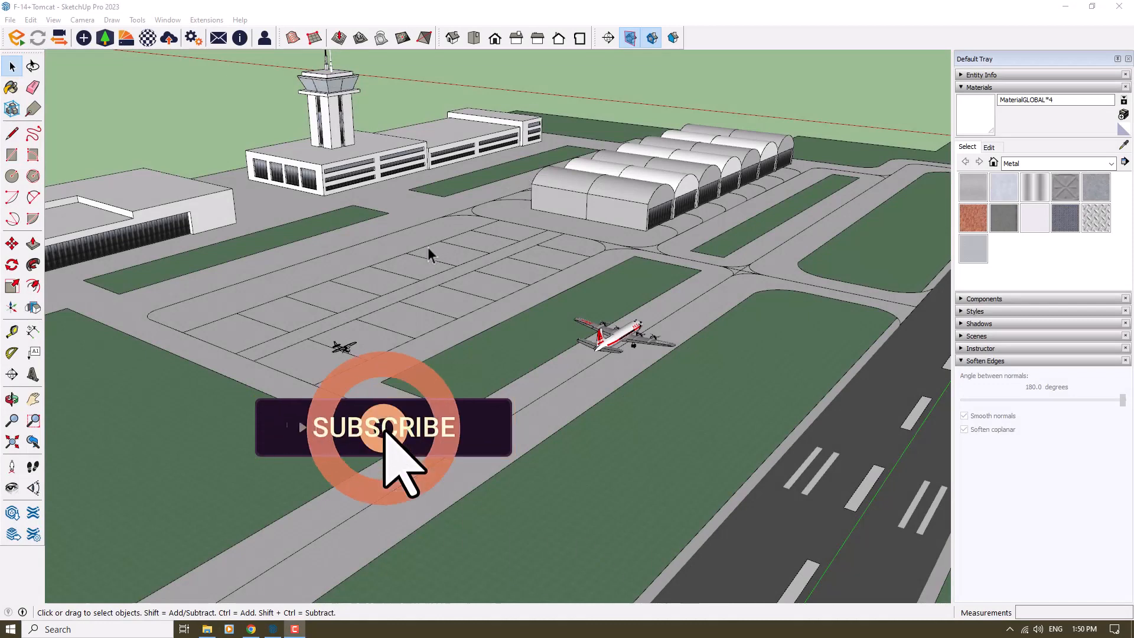
# Examine the airport model's overall layout, including the hangars, terminal, control tower, taxiways and runway
pyautogui.moveTo(289, 631)
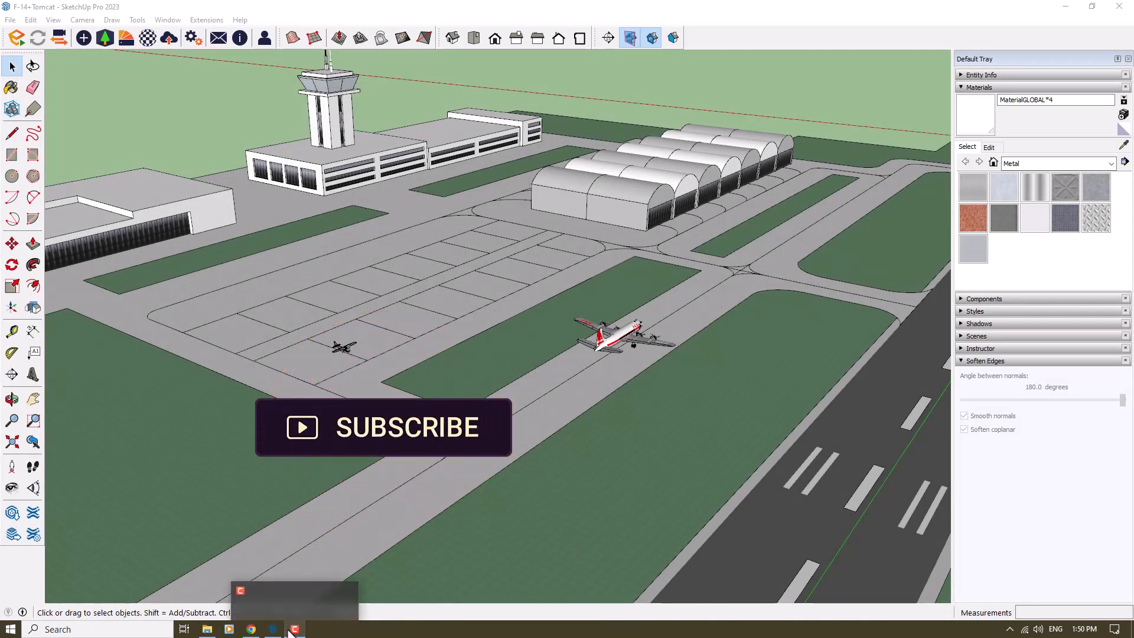
pyautogui.scroll(6, 304, 384)
pyautogui.scroll(-6, 281, 385)
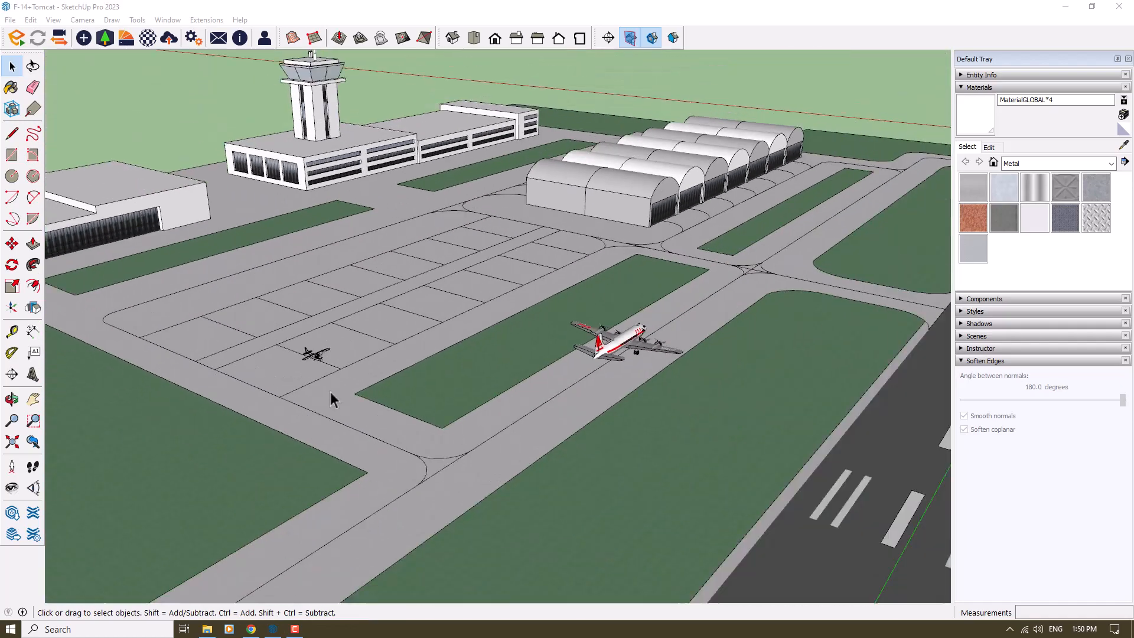
pyautogui.moveTo(329, 392); pyautogui.dragTo(566, 423, button='middle')
pyautogui.scroll(4, 86, 203)
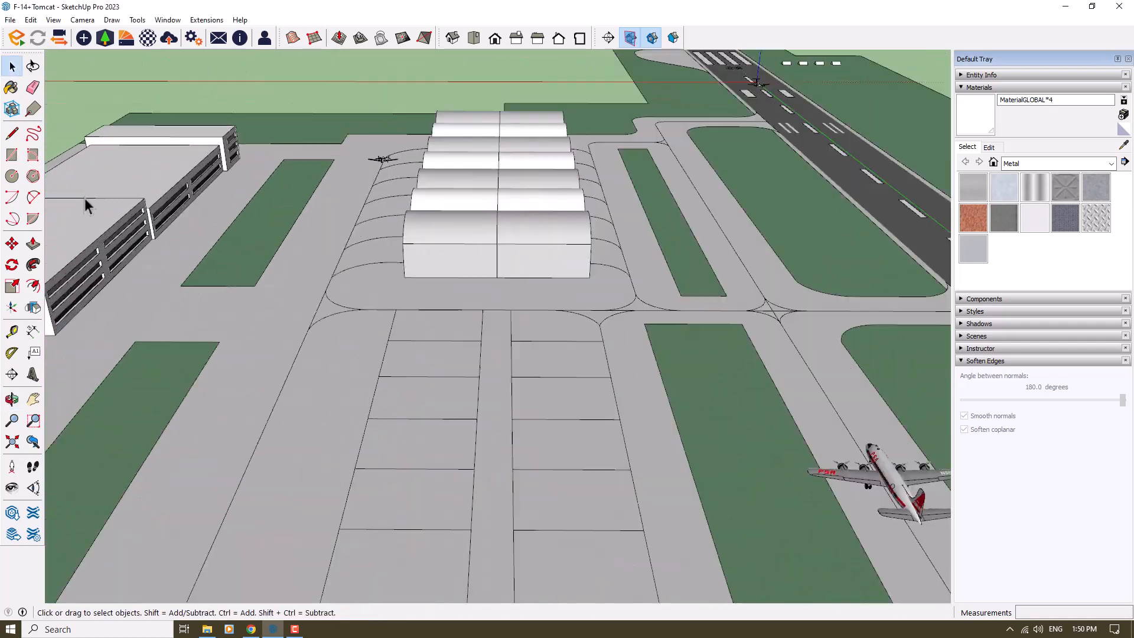
pyautogui.scroll(6, 421, 140)
pyautogui.moveTo(443, 193); pyautogui.dragTo(182, 406, button='middle')
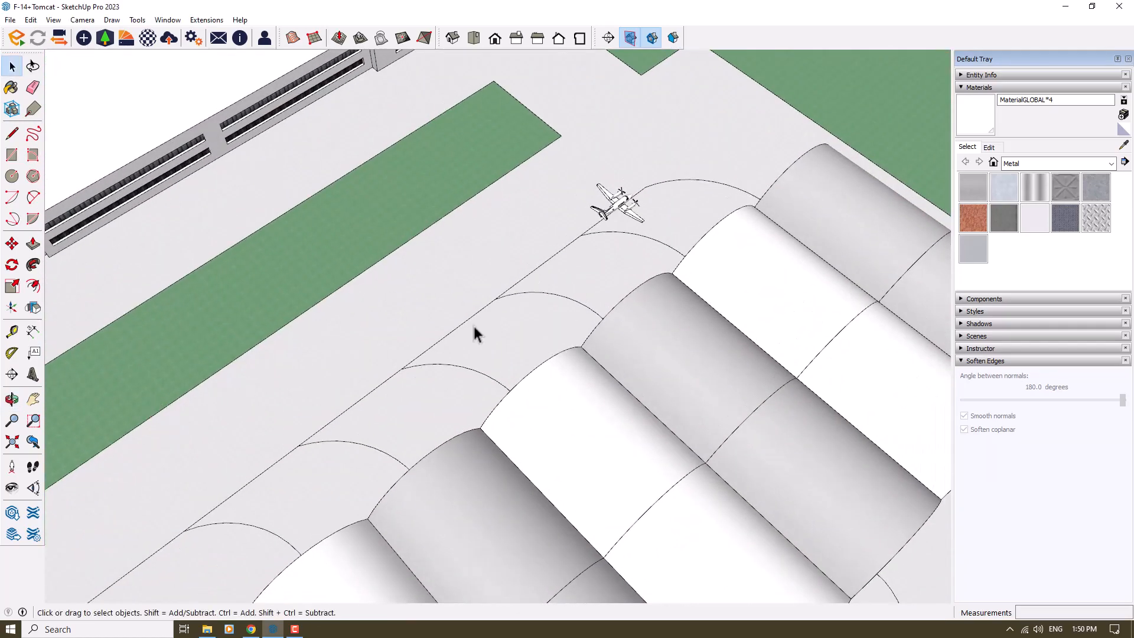
pyautogui.moveTo(476, 329); pyautogui.dragTo(185, 169, button='middle')
pyautogui.scroll(8, 679, 362)
pyautogui.scroll(-10, 682, 359)
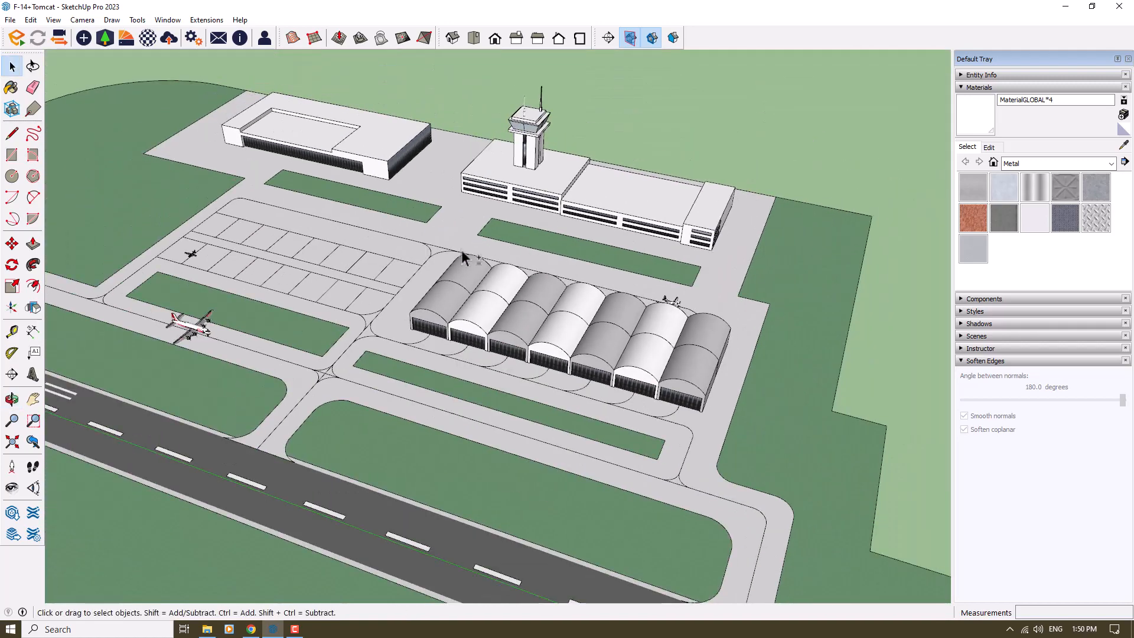
pyautogui.moveTo(703, 361); pyautogui.dragTo(644, 179, button='middle')
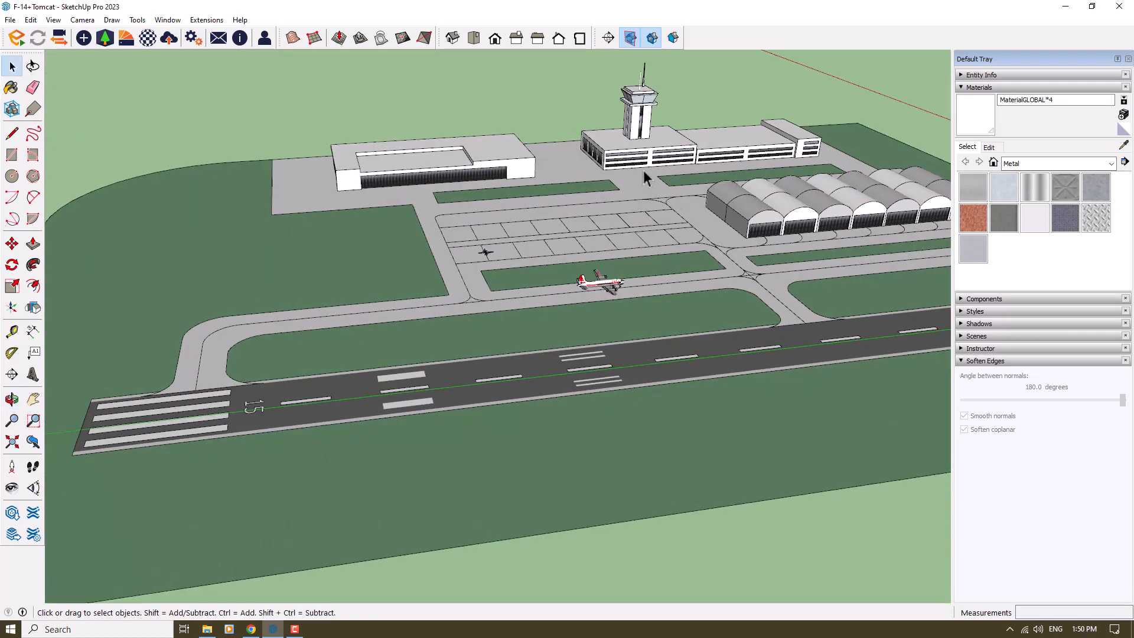
# Examine the aircraft parked on the apron and beside the hangars up close
pyautogui.scroll(5, 626, 204)
pyautogui.scroll(-4, 615, 220)
pyautogui.moveTo(615, 221); pyautogui.dragTo(764, 160, button='middle')
pyautogui.scroll(2, 424, 289)
pyautogui.scroll(6, 424, 289)
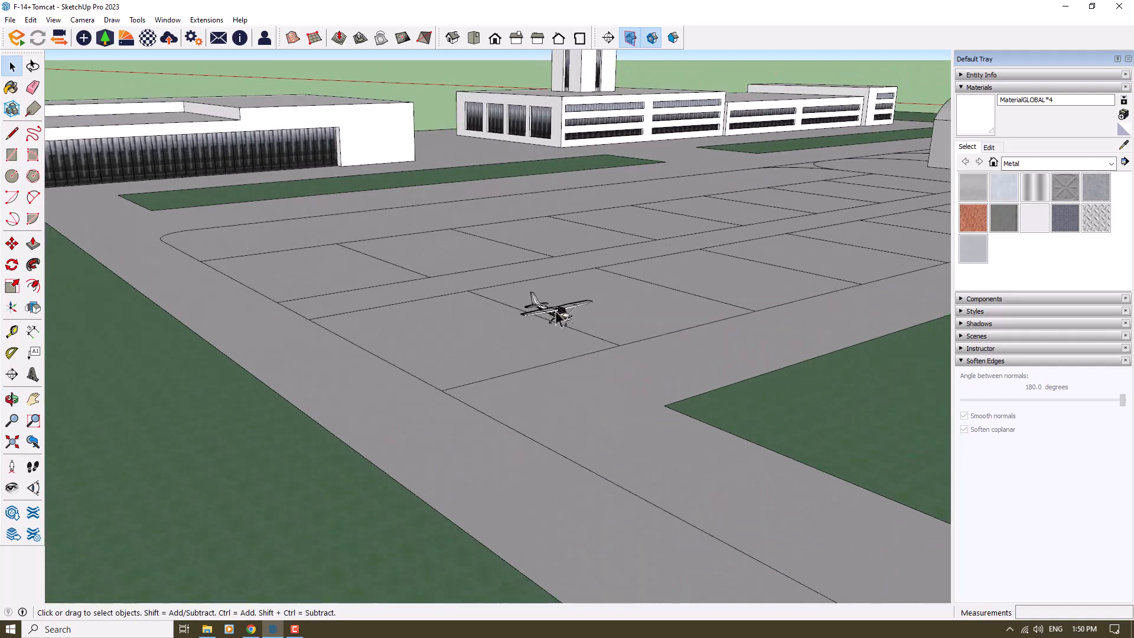
pyautogui.scroll(-8, 309, 367)
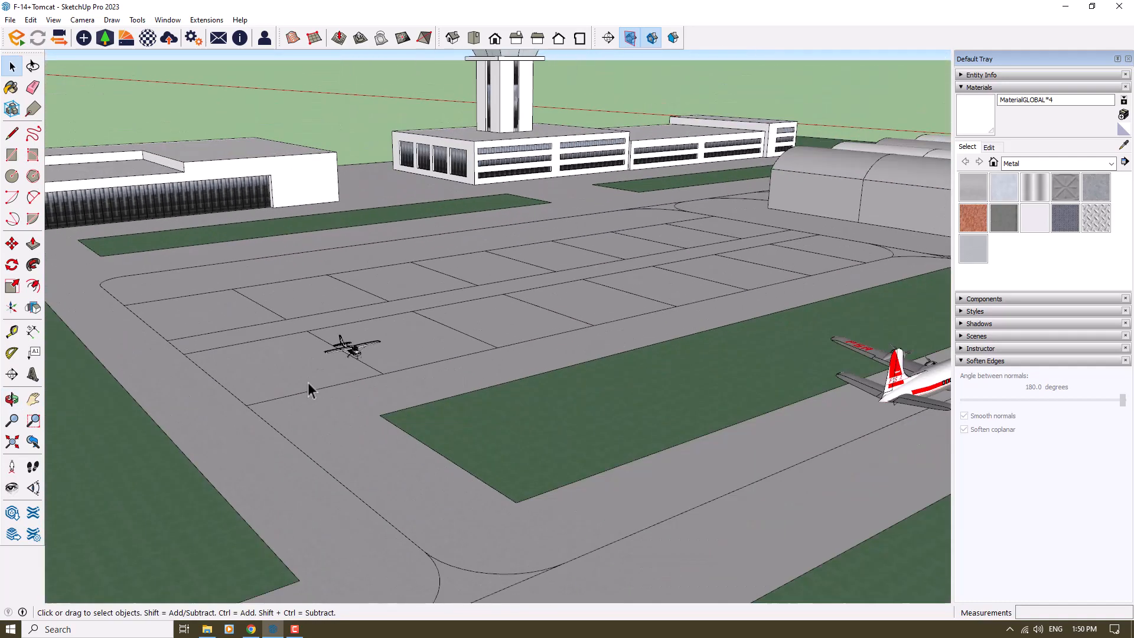
pyautogui.scroll(5, 691, 195)
pyautogui.moveTo(709, 312); pyautogui.dragTo(872, 330, button='middle')
pyautogui.scroll(8, 755, 252)
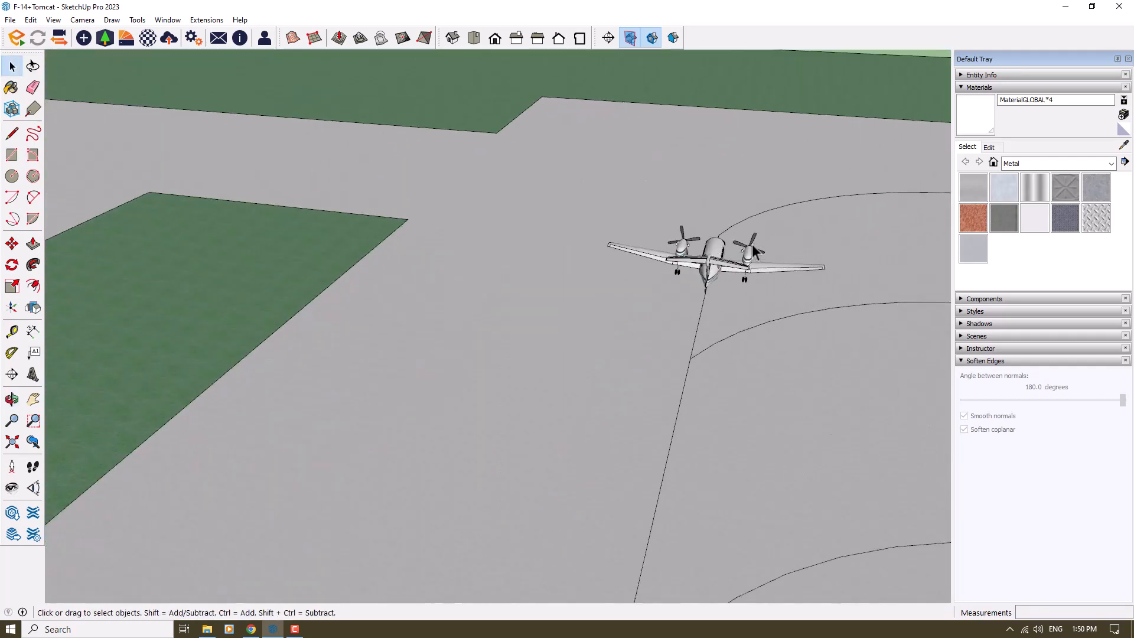
pyautogui.moveTo(744, 254); pyautogui.dragTo(544, 372, button='middle')
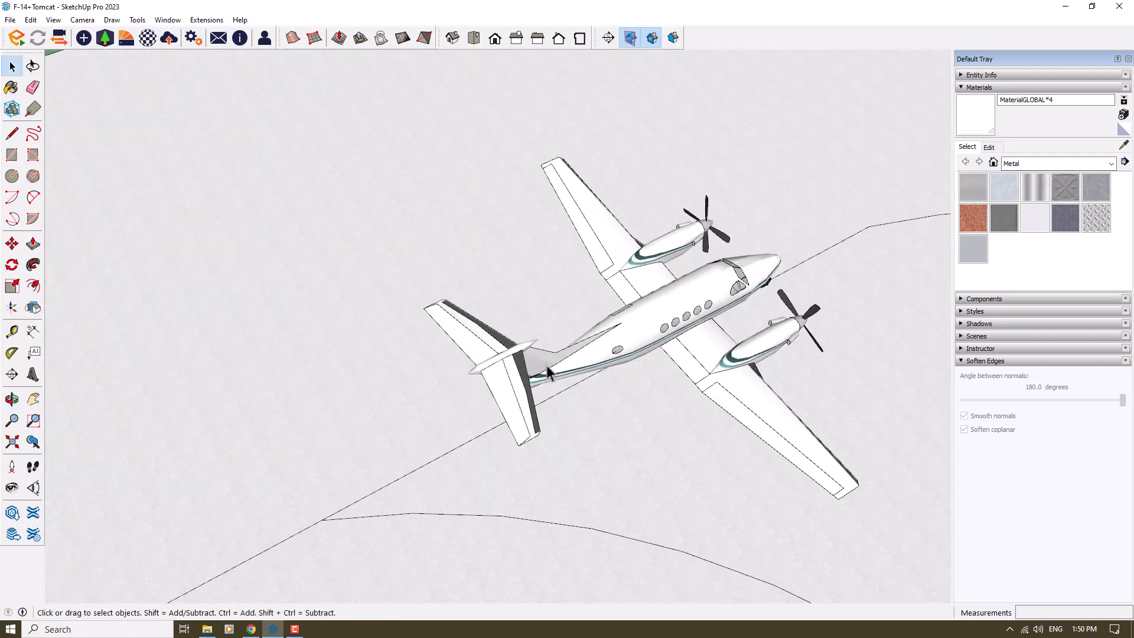
pyautogui.scroll(-12, 792, 230)
pyautogui.scroll(-3, 792, 230)
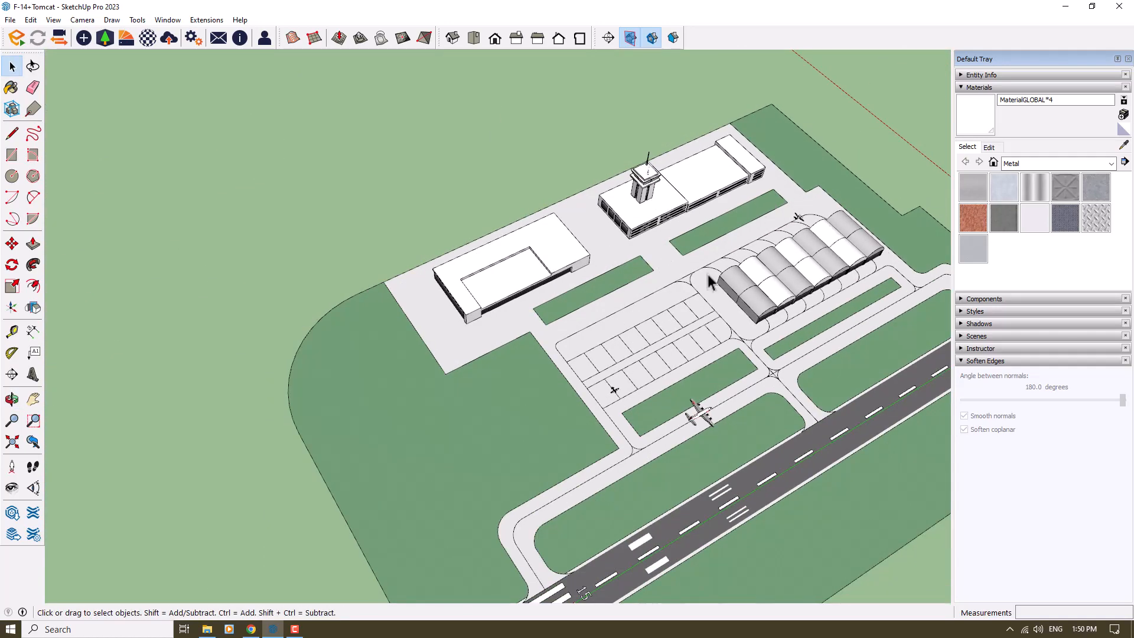
# Frame the small single-propeller plane on the apron with the control tower behind it, and start the Enscape renderer
pyautogui.scroll(6, 717, 352)
pyautogui.moveTo(504, 470); pyautogui.dragTo(546, 260, button='middle')
pyautogui.scroll(5, 458, 478)
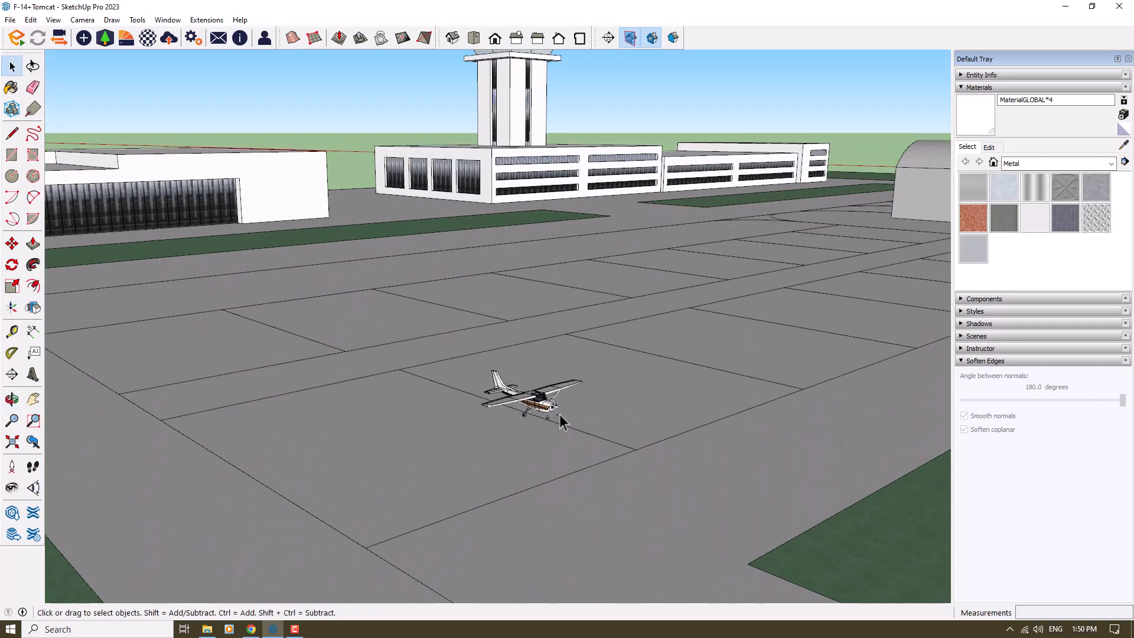
pyautogui.scroll(2, 378, 334)
pyautogui.scroll(2, 448, 435)
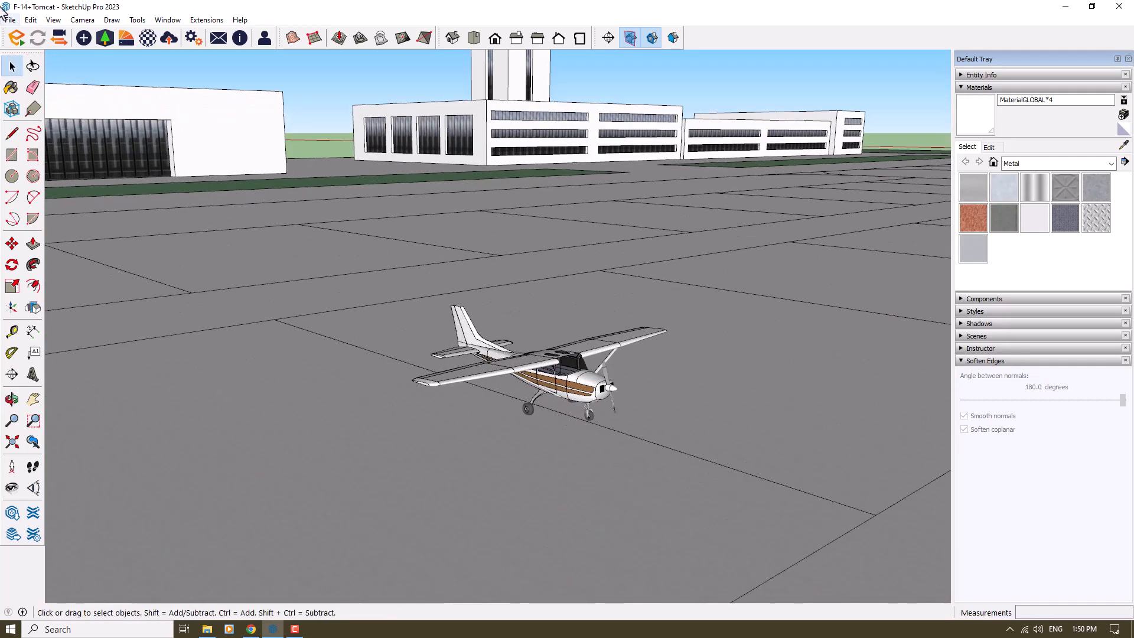
pyautogui.click(16, 41)
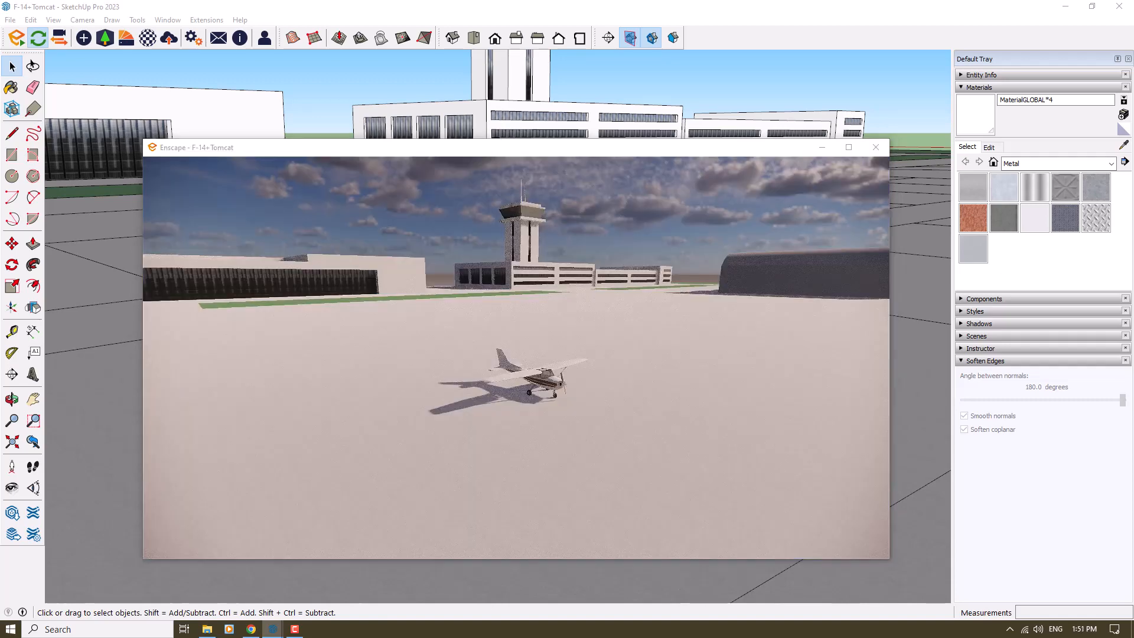
# Dismiss the Enscape help and maximize the render window
pyautogui.press('super+Right')
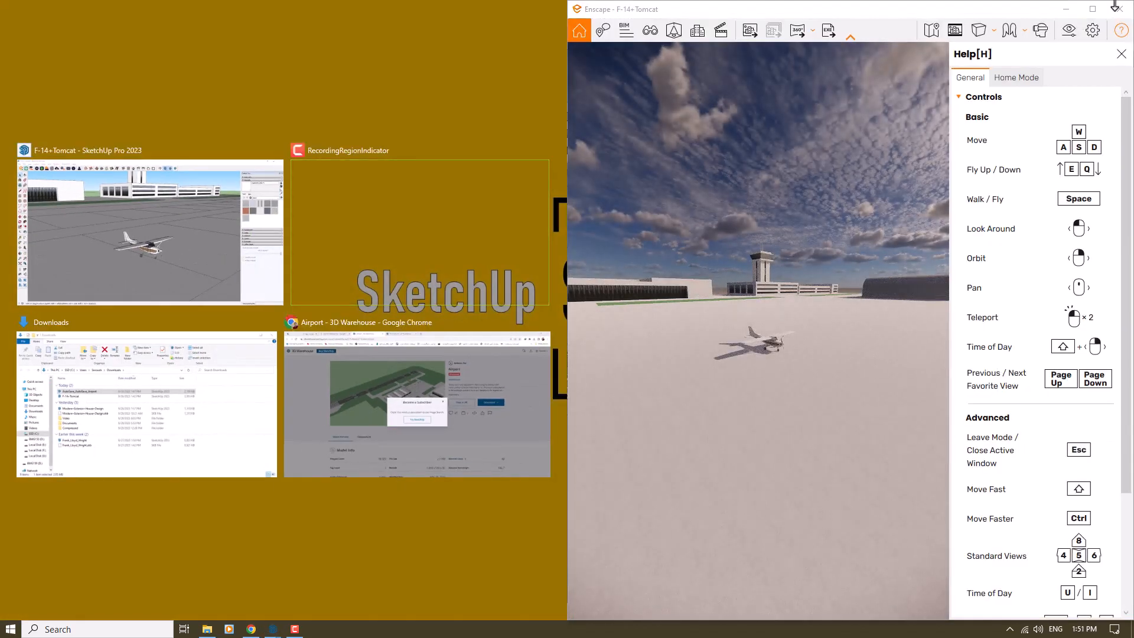
pyautogui.click(1123, 57)
pyautogui.click(1093, 9)
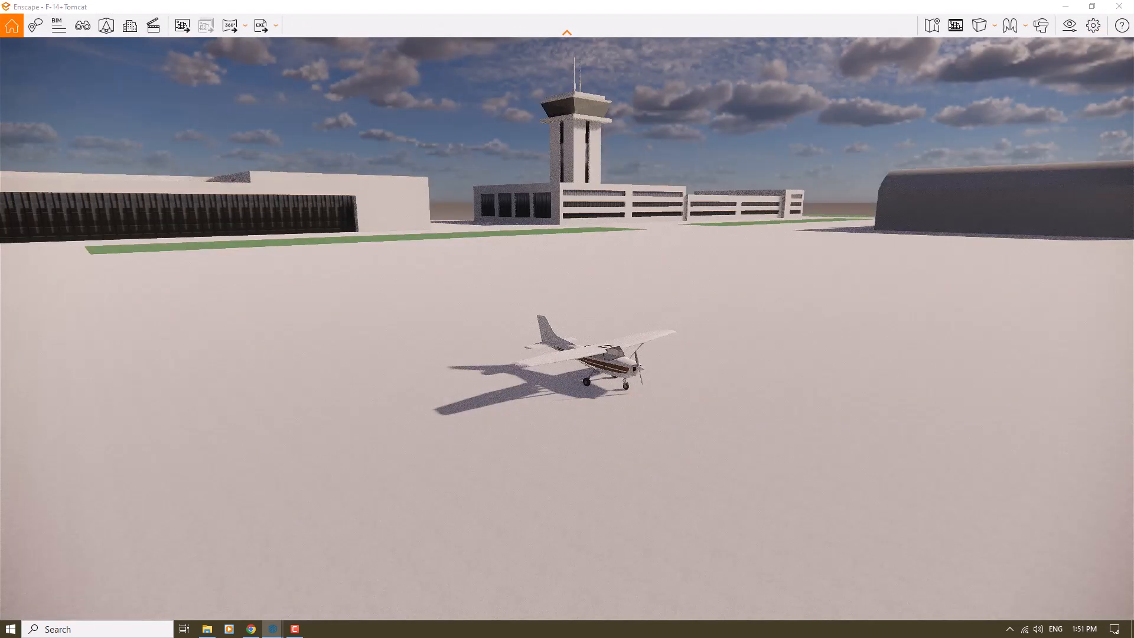
# Place the render camera close to the ground near the small plane, looking slightly upward with the control tower behind it
pyautogui.moveTo(629, 294); pyautogui.dragTo(588, 203)
pyautogui.press('w')
pyautogui.press('w')
pyautogui.press('d')
pyautogui.press('q')
pyautogui.press('q')
pyautogui.press('d')
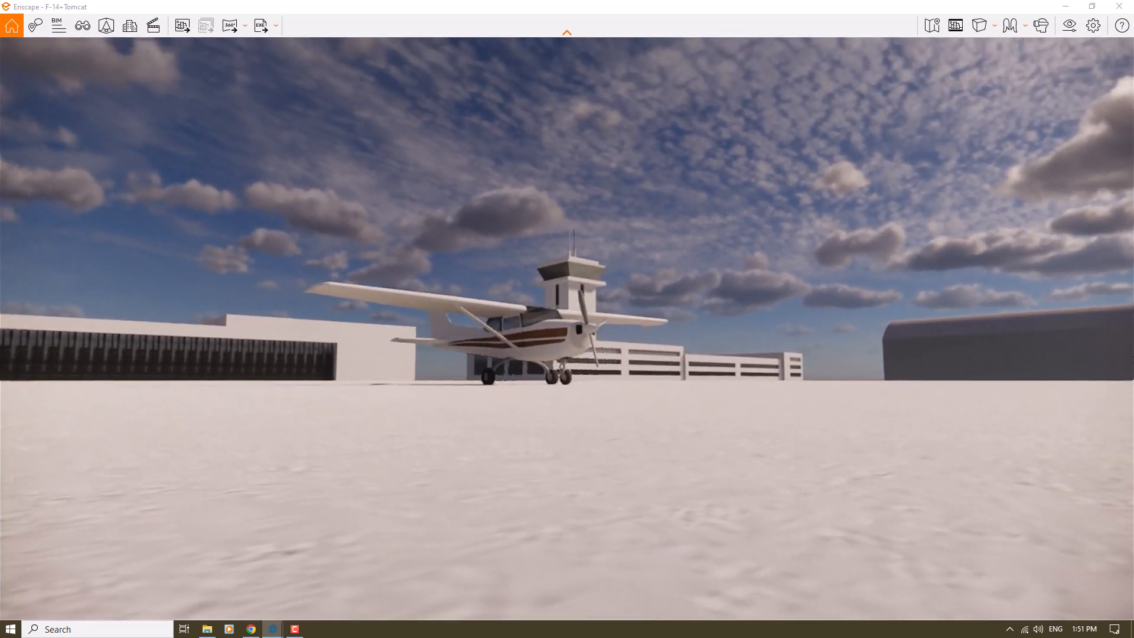
pyautogui.press('q')
pyautogui.press('e')
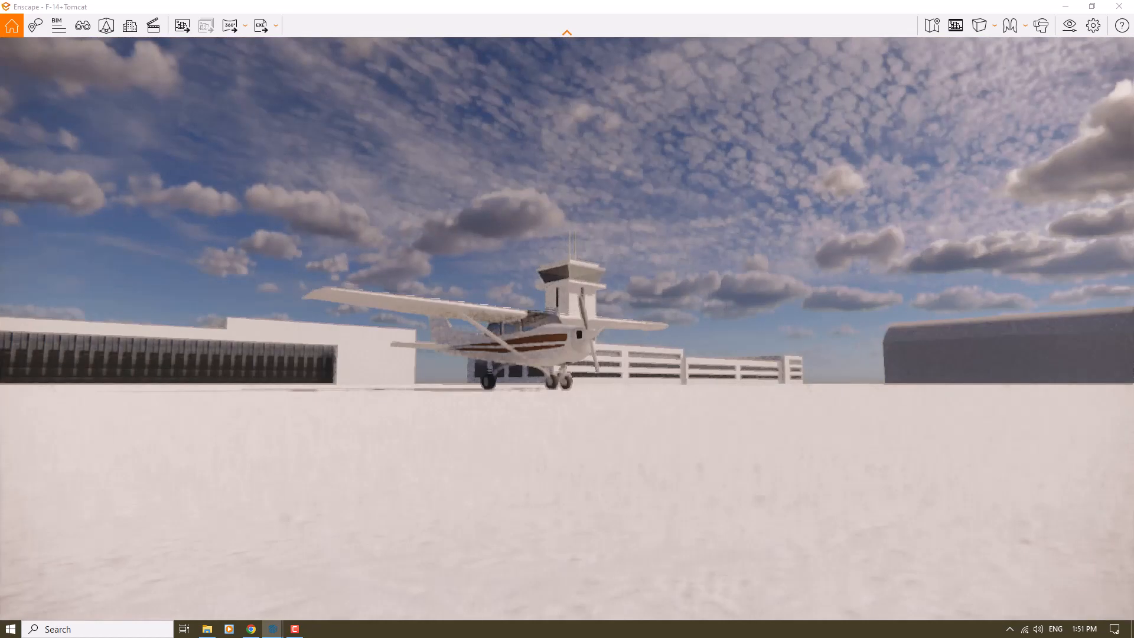
pyautogui.moveTo(588, 203); pyautogui.dragTo(596, 199)
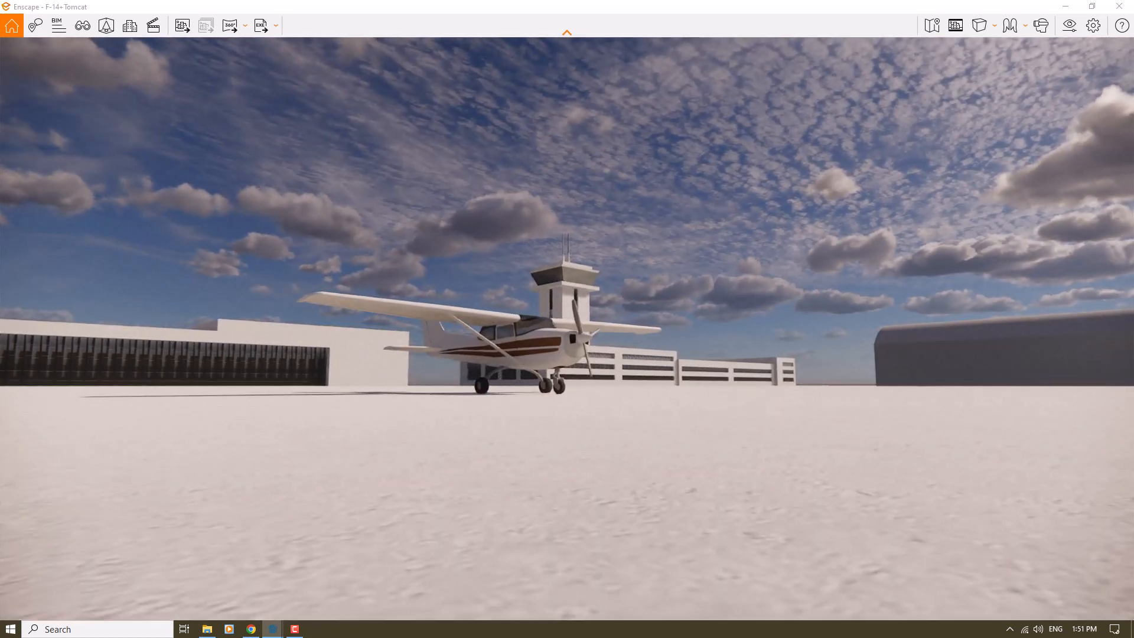
# Set up a new favorite view named A1 with no linked visual preset
pyautogui.click(85, 24)
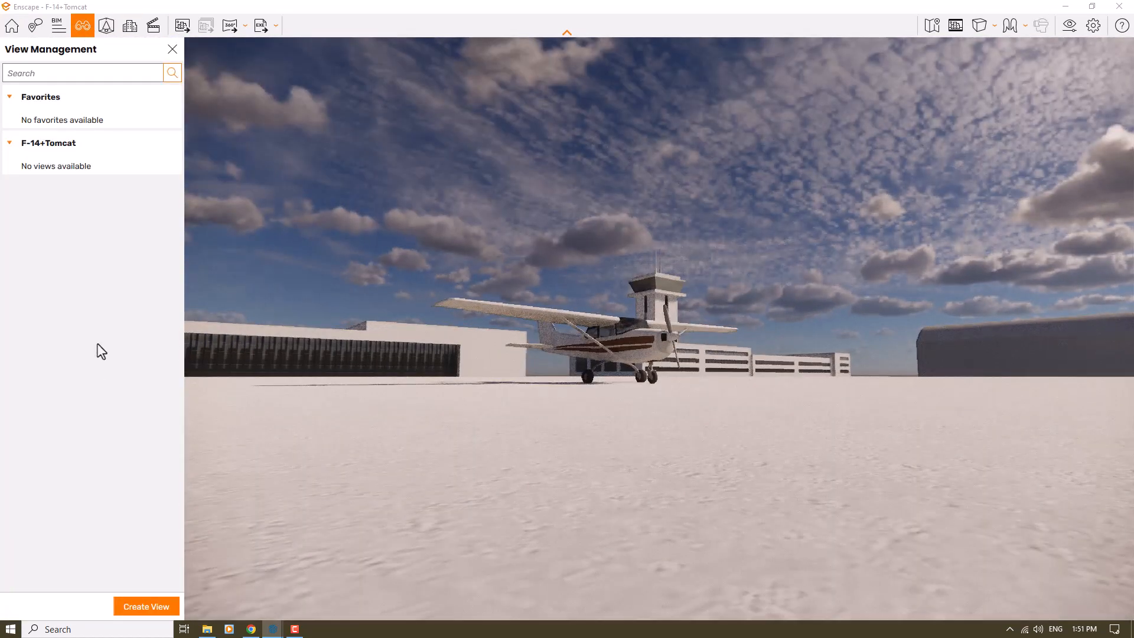
pyautogui.click(146, 606)
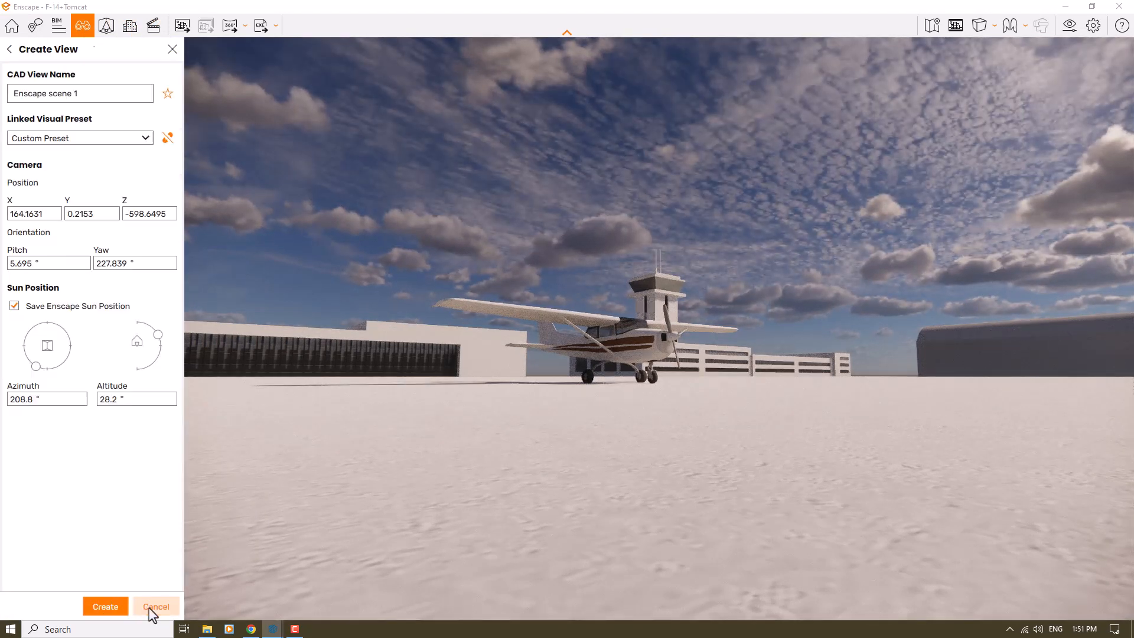
pyautogui.click(168, 94)
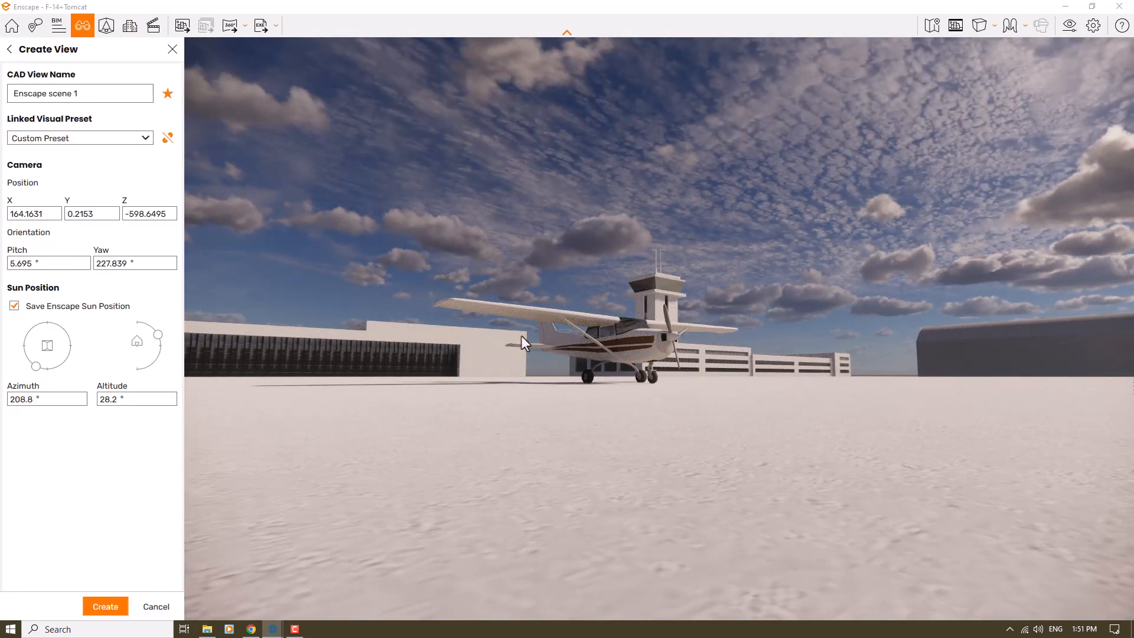
pyautogui.moveTo(88, 93); pyautogui.dragTo(3, 101)
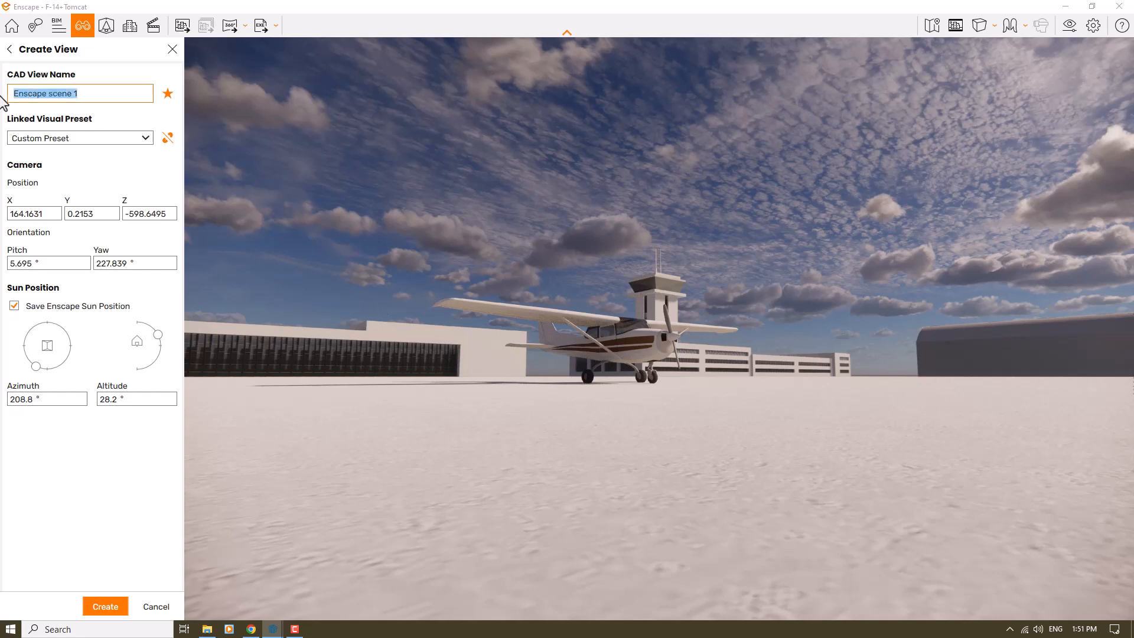
pyautogui.write('A1')
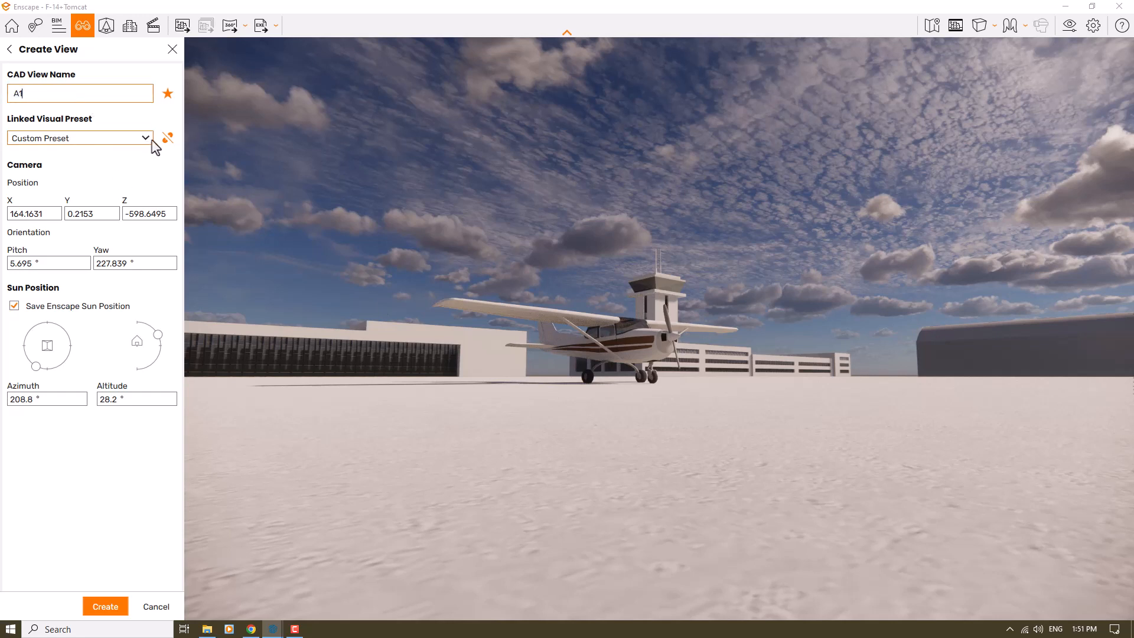
pyautogui.click(163, 141)
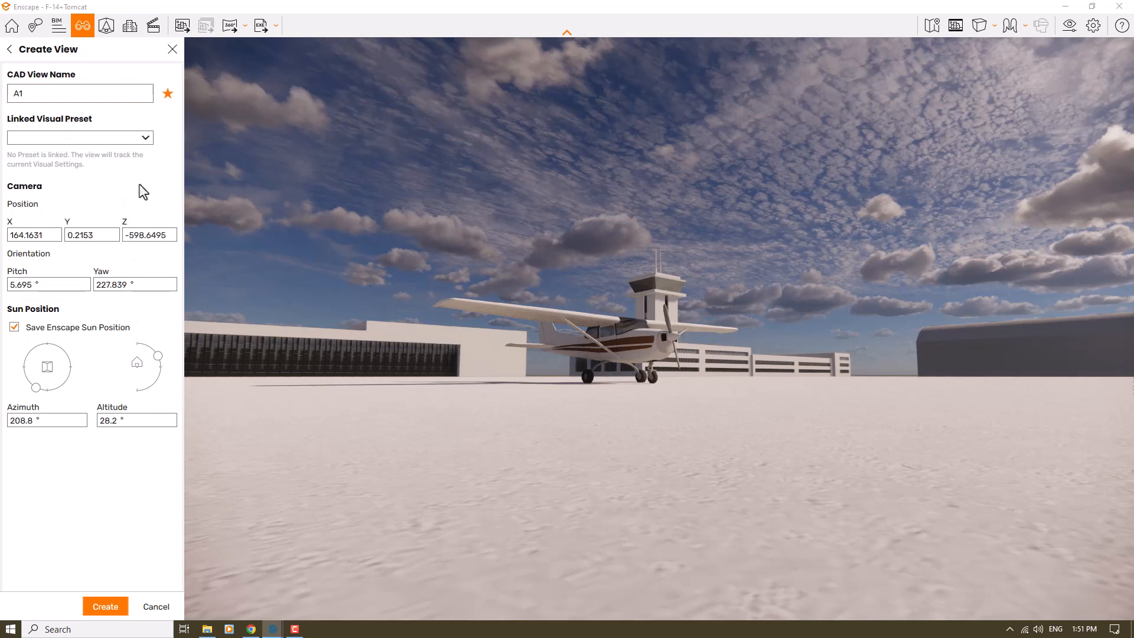
# Set view A1's camera position to X 164, Y 0.2 and Z -598
pyautogui.doubleClick(39, 235)
pyautogui.write('164')
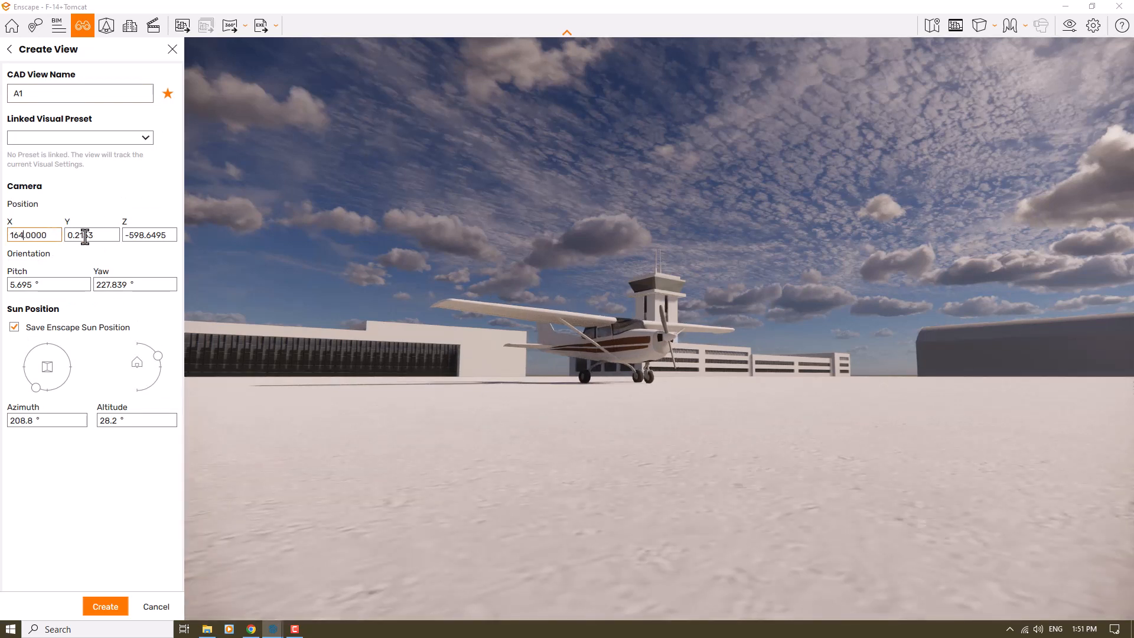
pyautogui.doubleClick(85, 236)
pyautogui.write('0.2')
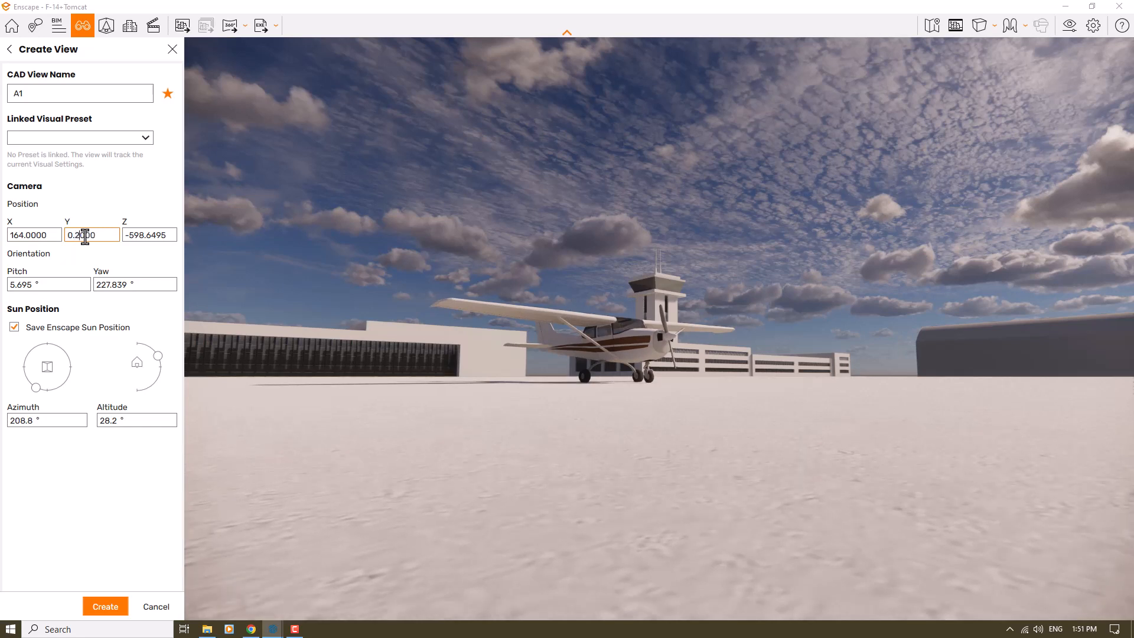
pyautogui.doubleClick(133, 236)
pyautogui.write('-598')
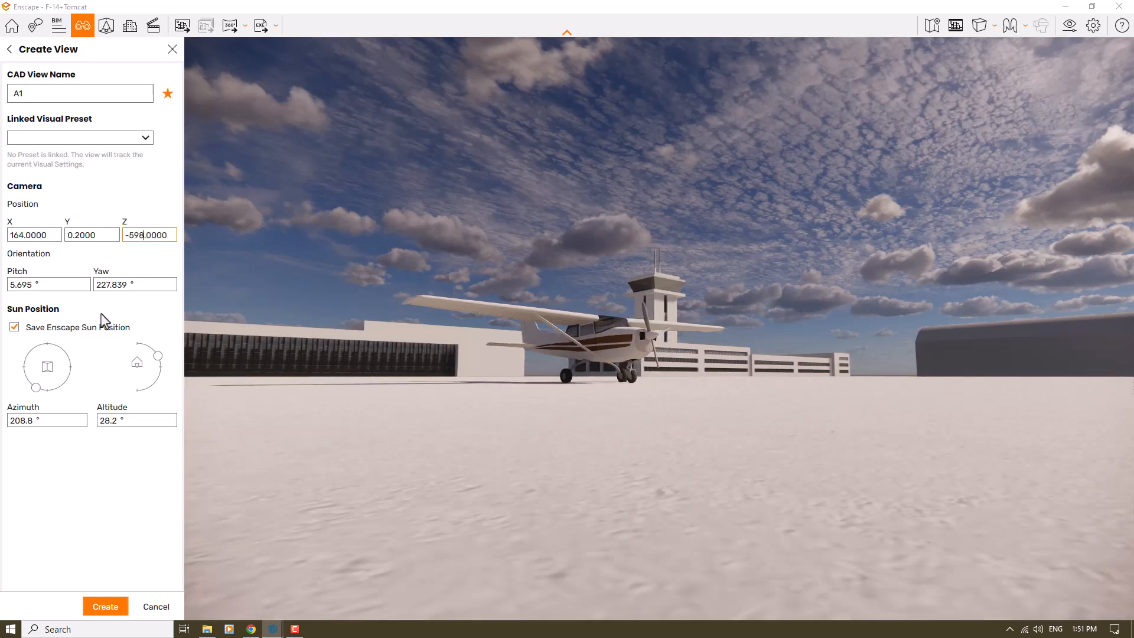
# Set view A1's camera orientation to a pitch of 6° and a yaw of 228°
pyautogui.doubleClick(24, 286)
pyautogui.write('6')
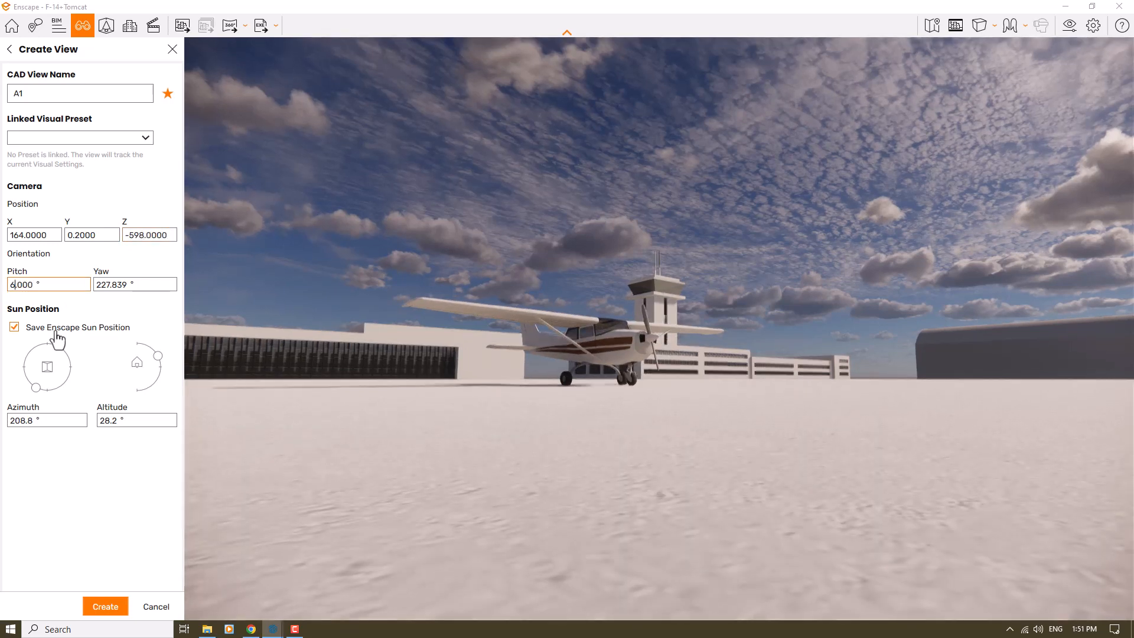
pyautogui.doubleClick(117, 284)
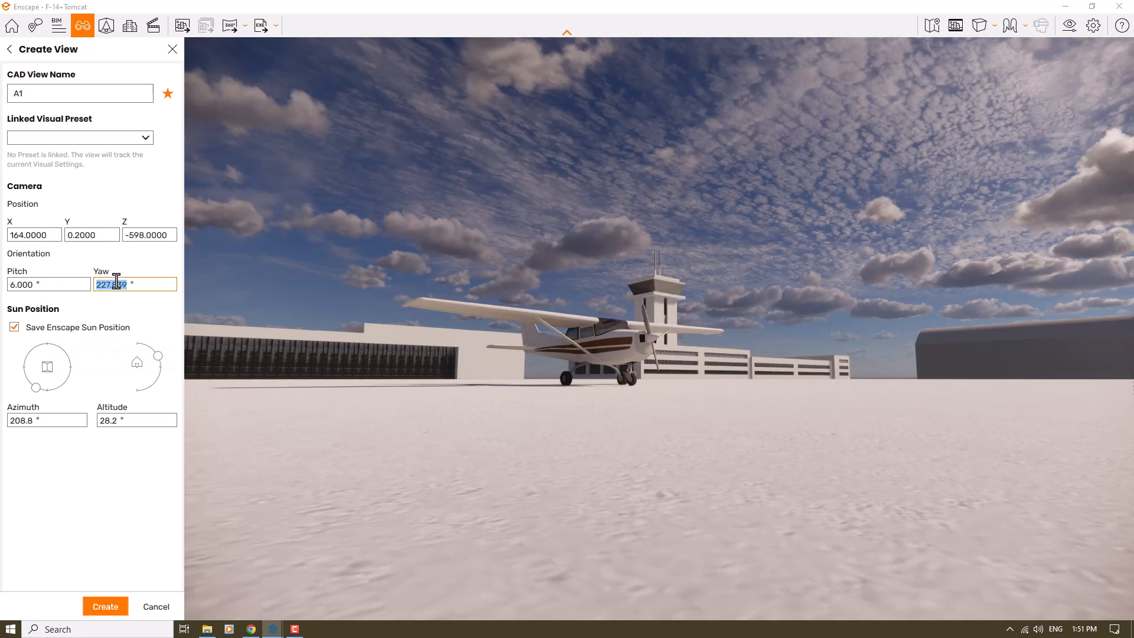
pyautogui.write('228')
pyautogui.press('Return')
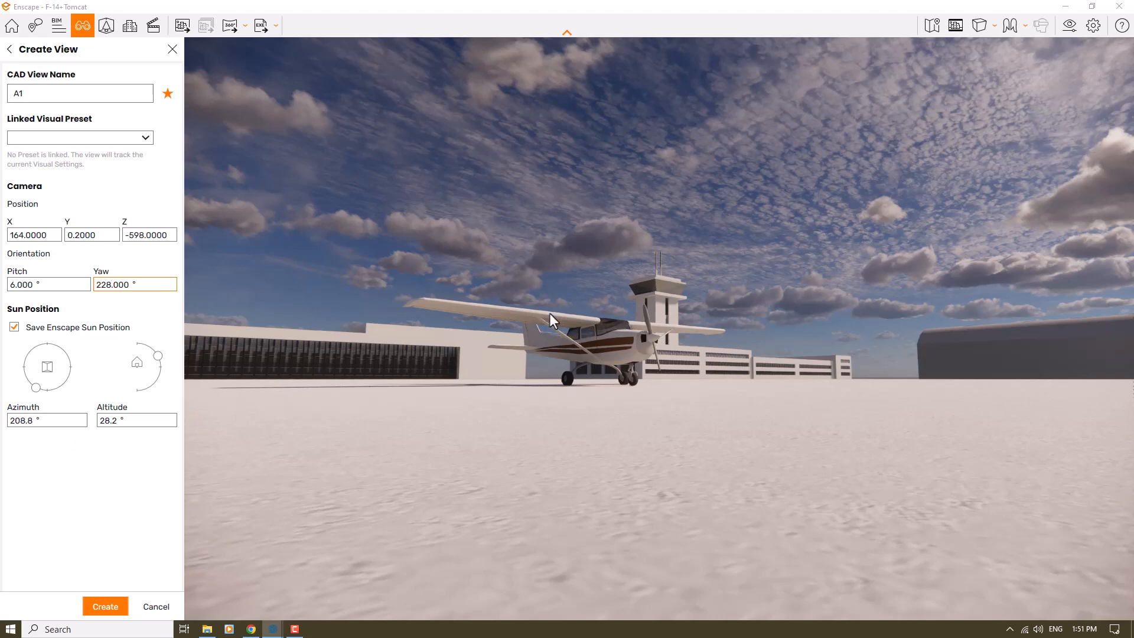
# Change the lighting to sunrise with a sun altitude of 1.8° and an azimuth of about 210.5°
pyautogui.keyDown('shift'); pyautogui.moveTo(550, 314); pyautogui.dragTo(484, 315, button='right'); pyautogui.keyUp('shift')
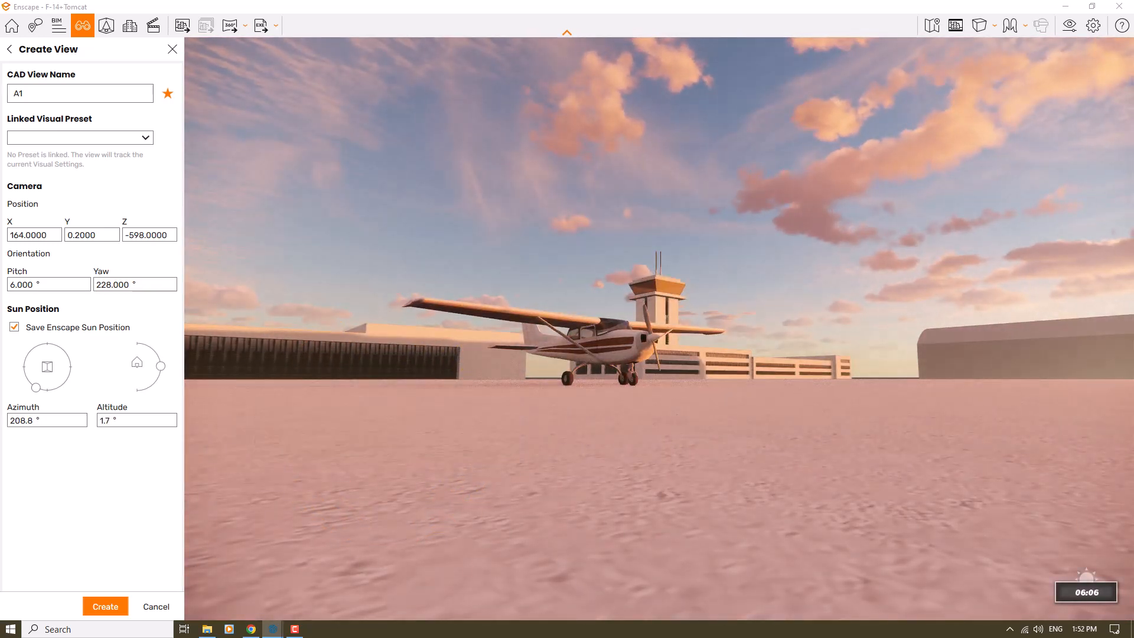
pyautogui.rightClick(549, 313)
pyautogui.click(104, 422)
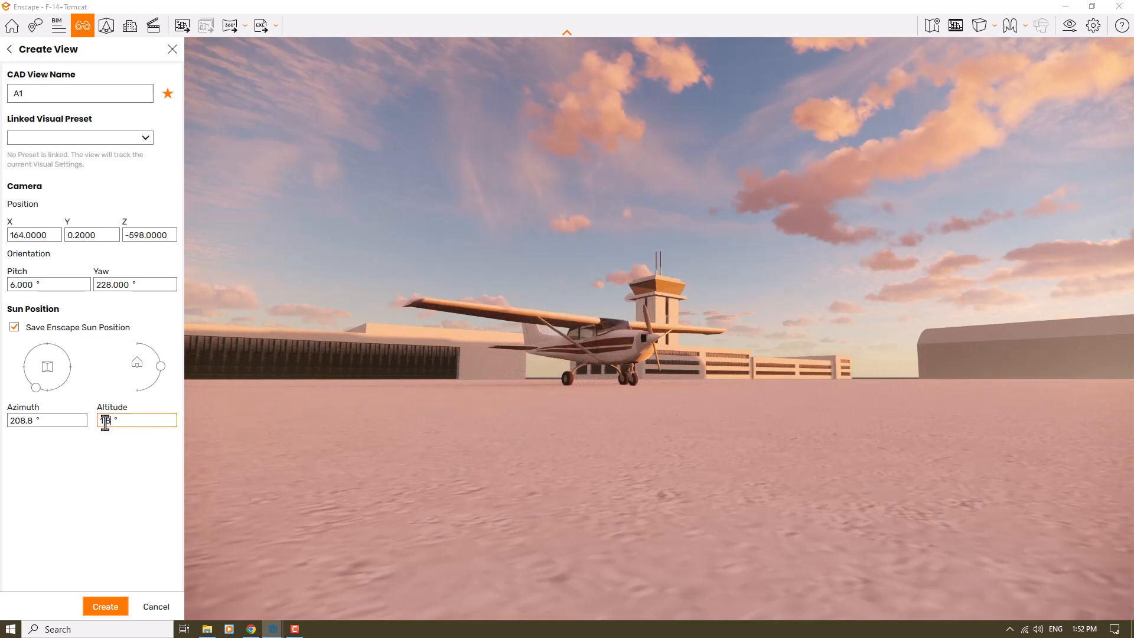
pyautogui.click(634, 306)
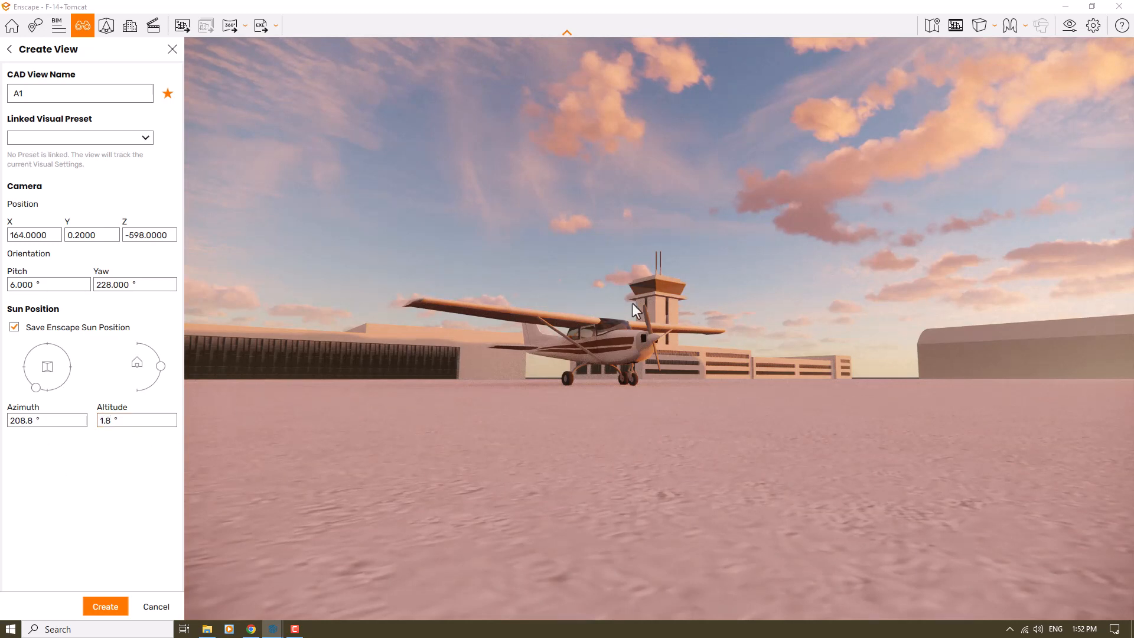
pyautogui.press('i')
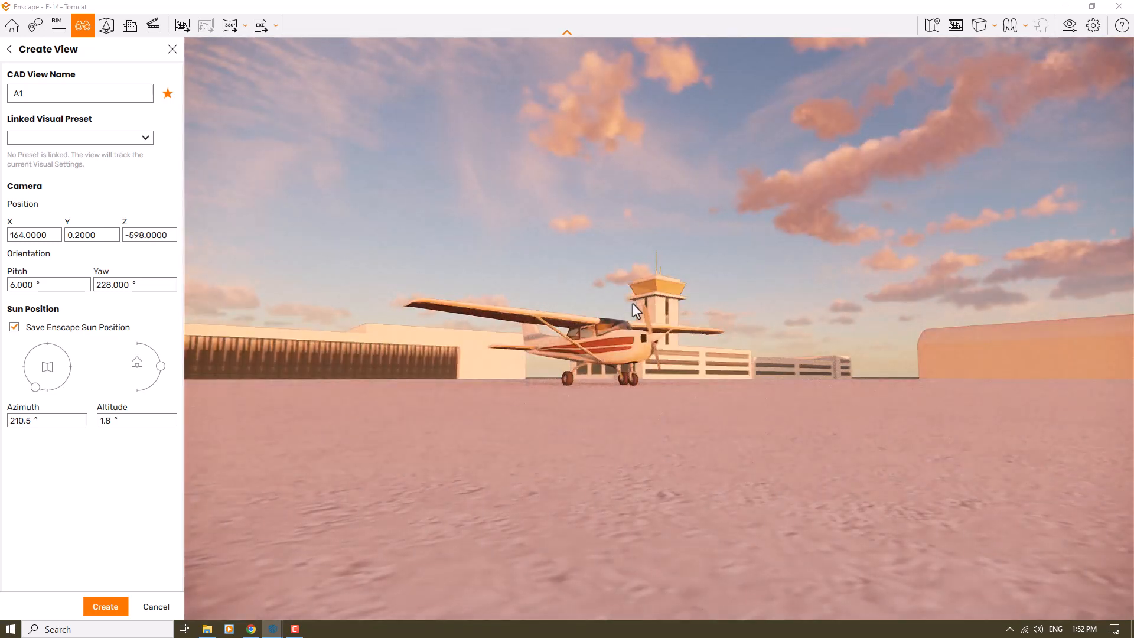
# Move the sun low behind the plane for view A1, with an azimuth of about 119° and an altitude of 5°
pyautogui.press('u')
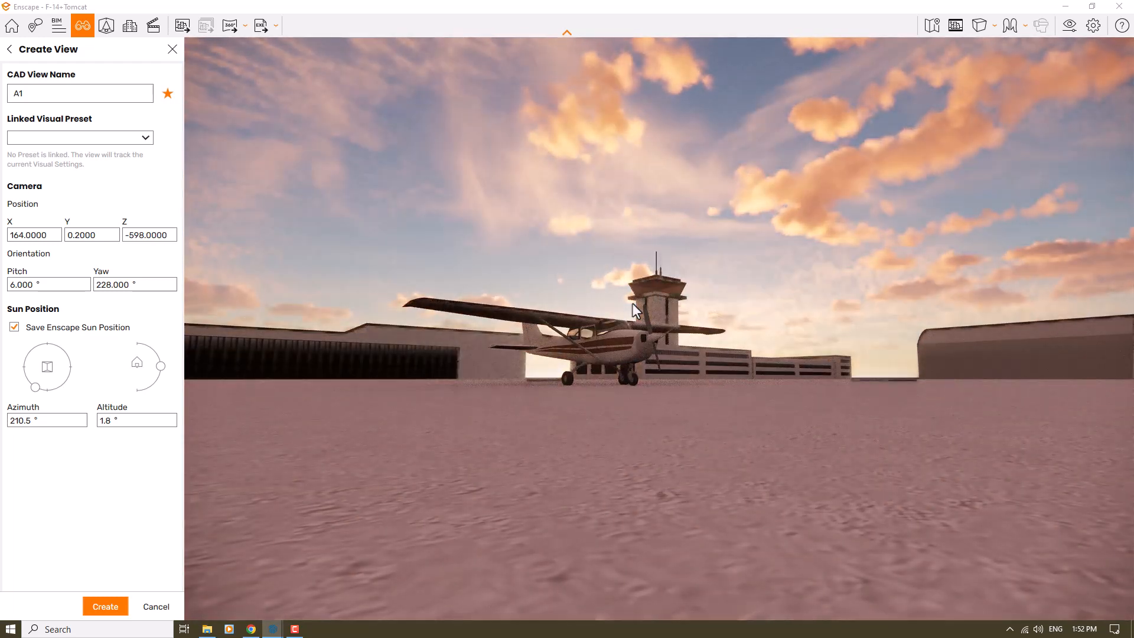
pyautogui.keyDown('shift'); pyautogui.moveTo(633, 303); pyautogui.dragTo(698, 303, button='right'); pyautogui.keyUp('shift')
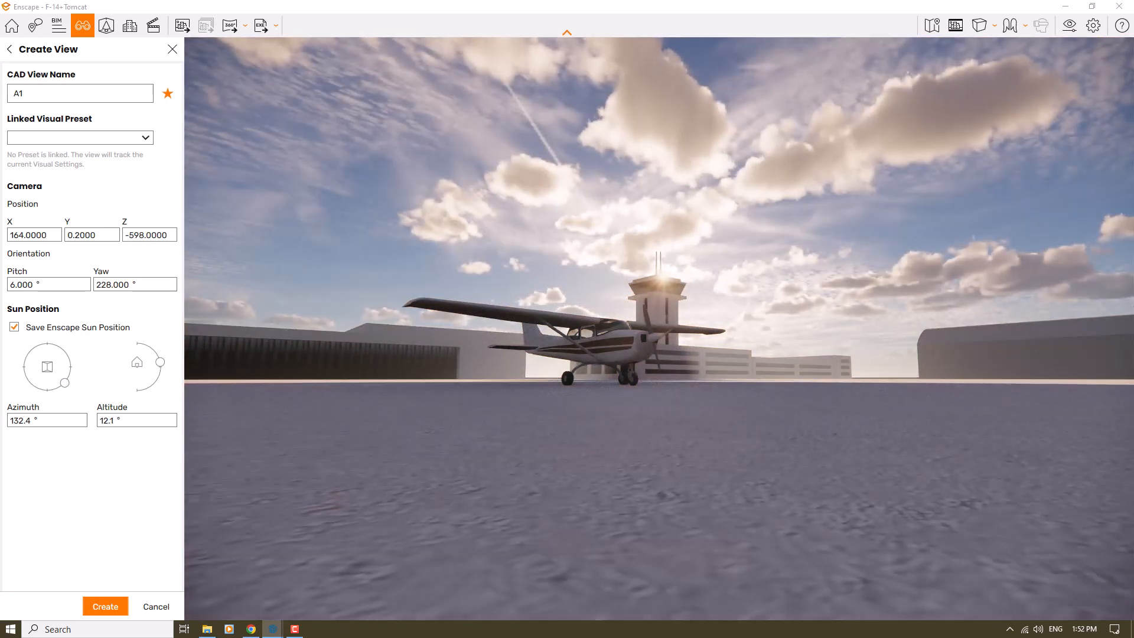
pyautogui.keyDown('ctrl'); pyautogui.keyDown('shift'); pyautogui.moveTo(633, 303); pyautogui.dragTo(597, 304, button='right'); pyautogui.keyUp('shift'); pyautogui.keyUp('ctrl')
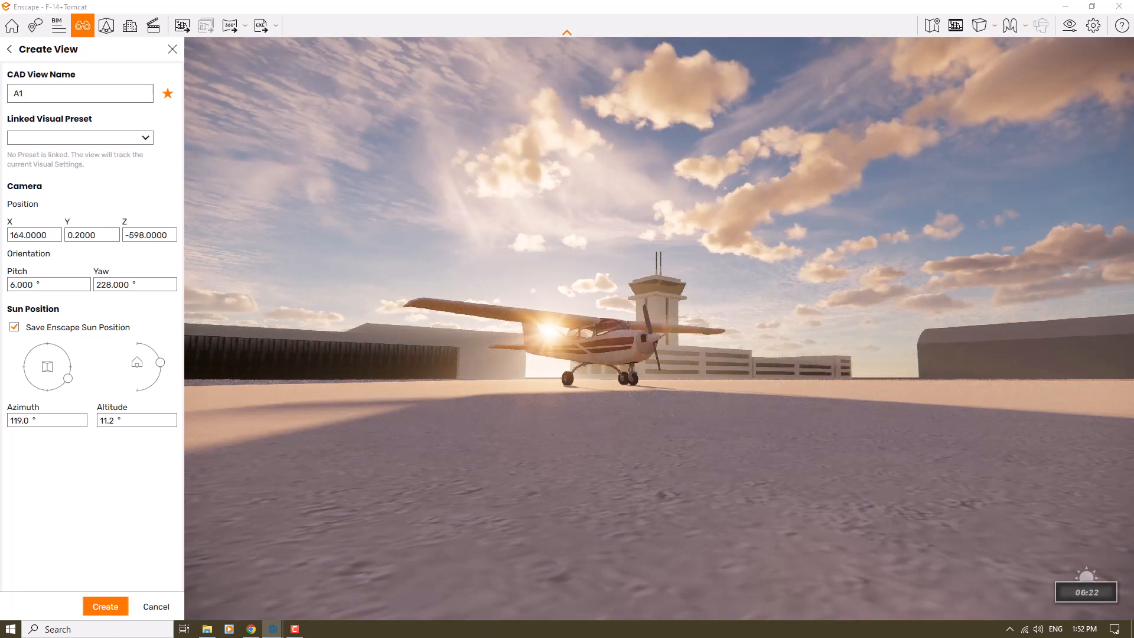
pyautogui.click(104, 420)
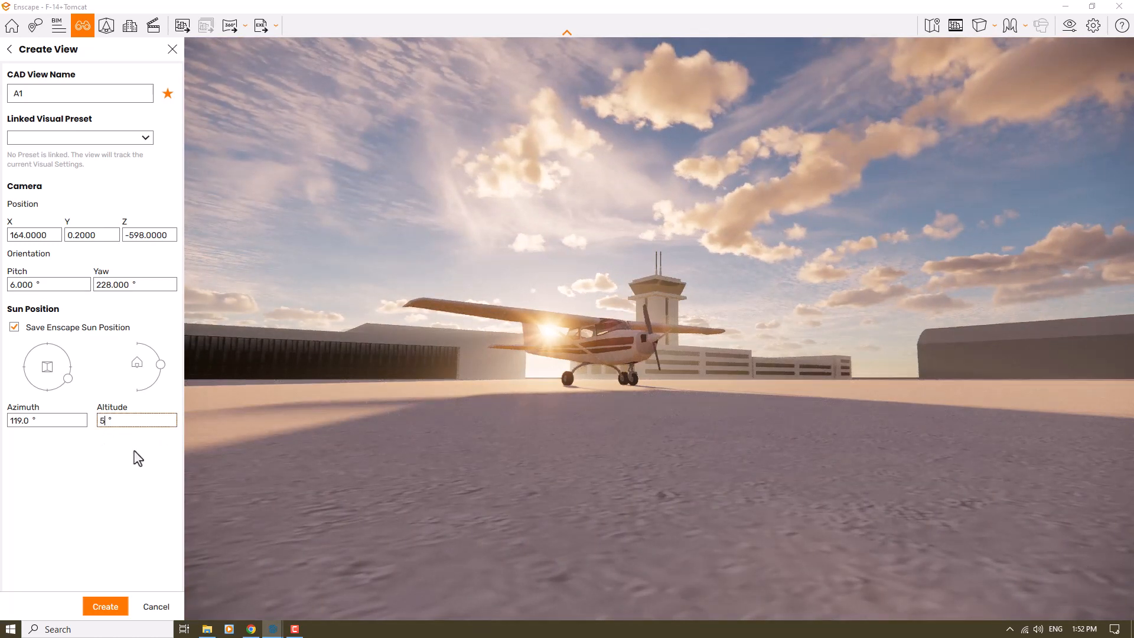
pyautogui.doubleClick(23, 422)
# Create view A1, activate it from the project's saved views, and close the view management
pyautogui.click(107, 607)
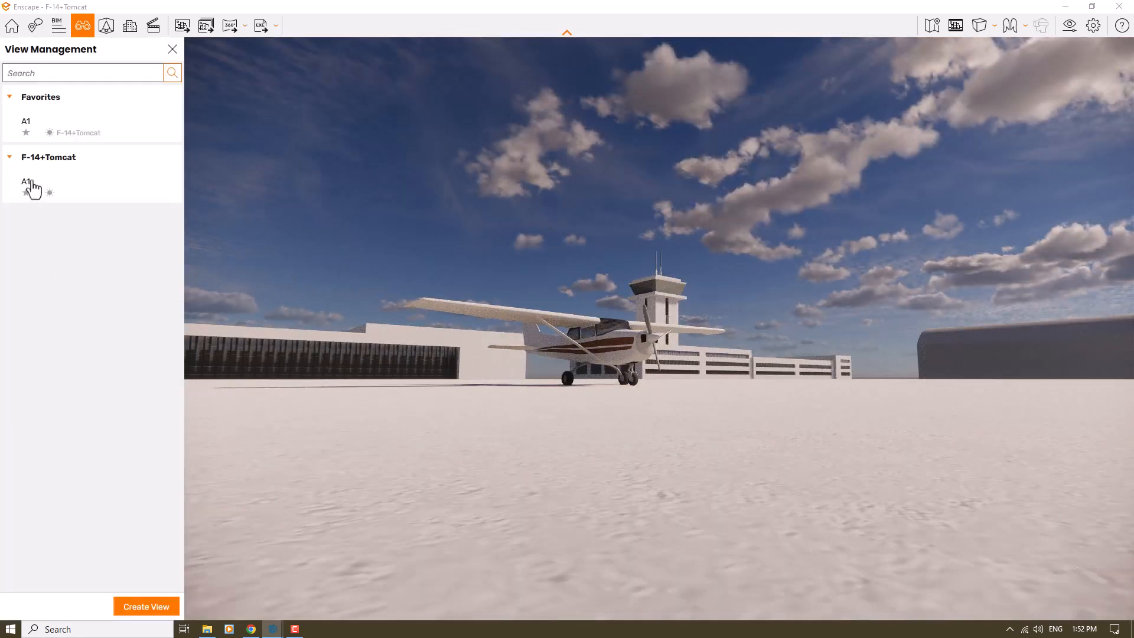
pyautogui.click(33, 188)
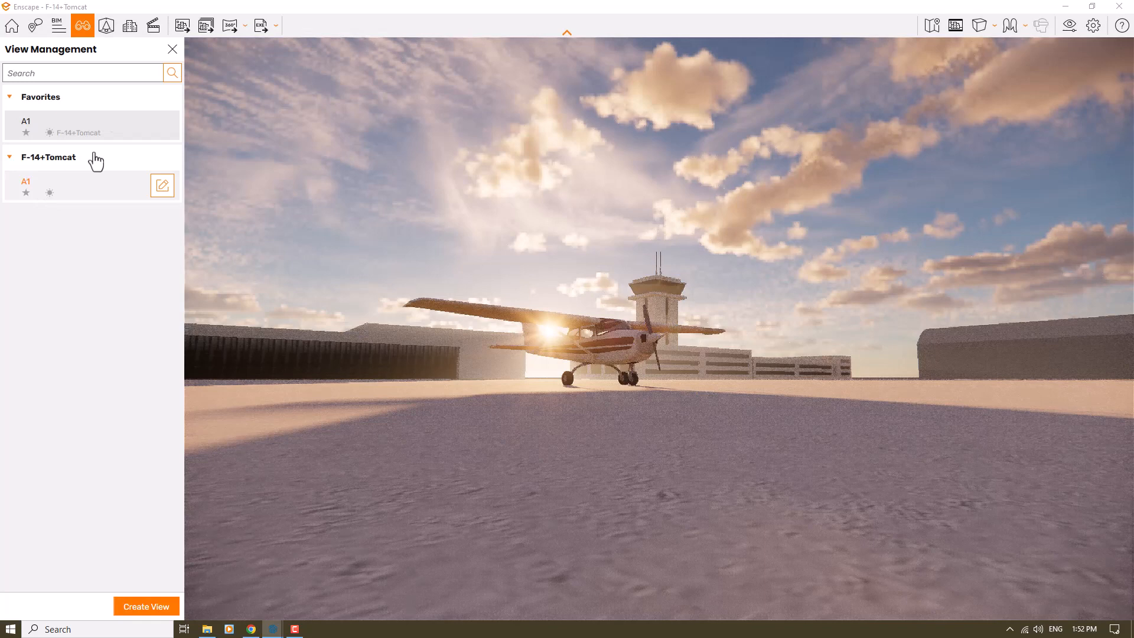
pyautogui.click(175, 49)
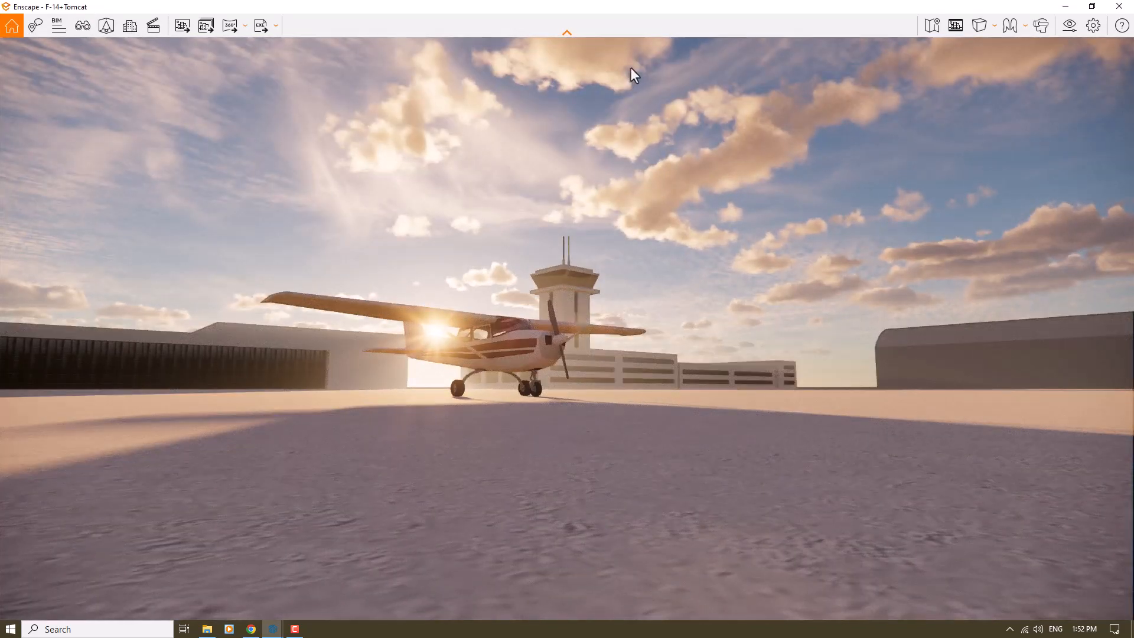
# Turn on the safe frame and switch the camera projection to Two-Point
pyautogui.click(954, 27)
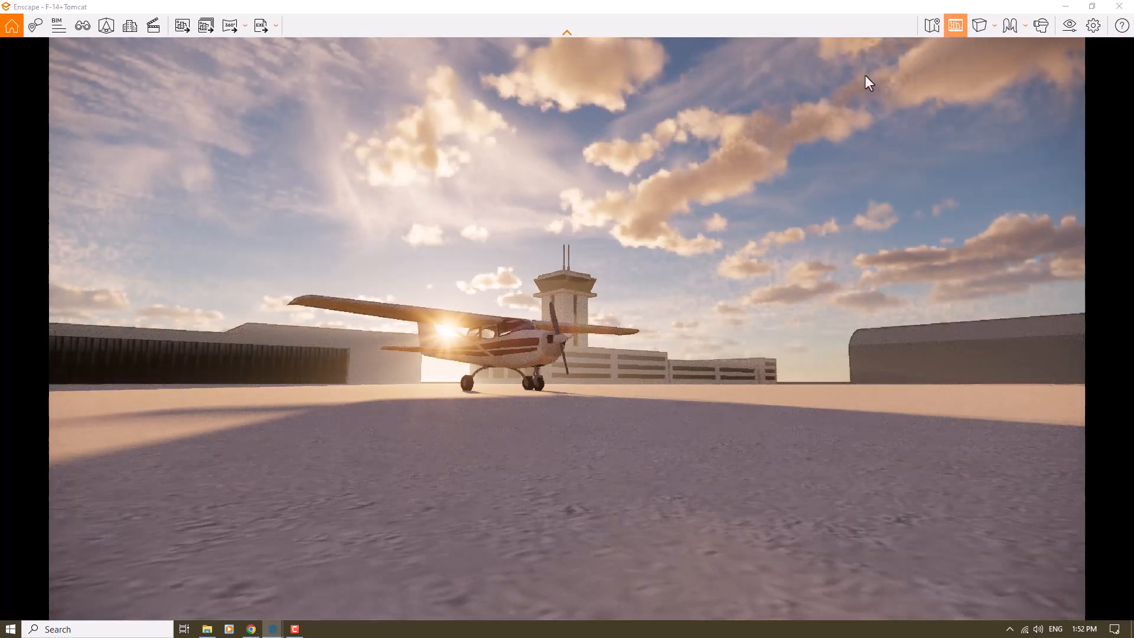
pyautogui.click(995, 26)
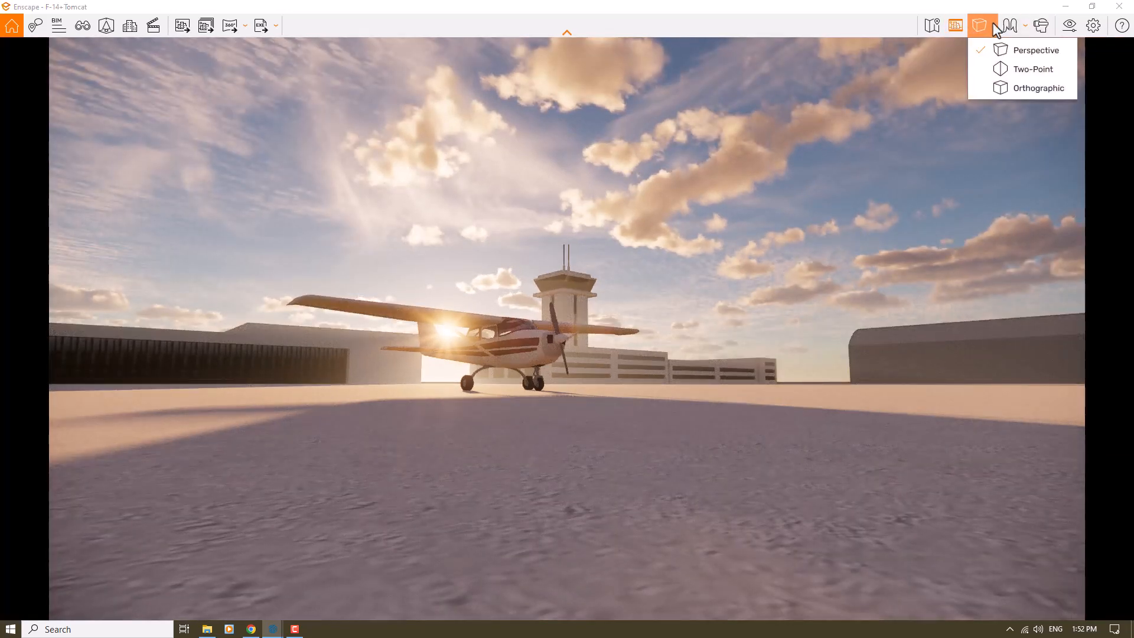
pyautogui.click(1012, 70)
pyautogui.click(558, 303)
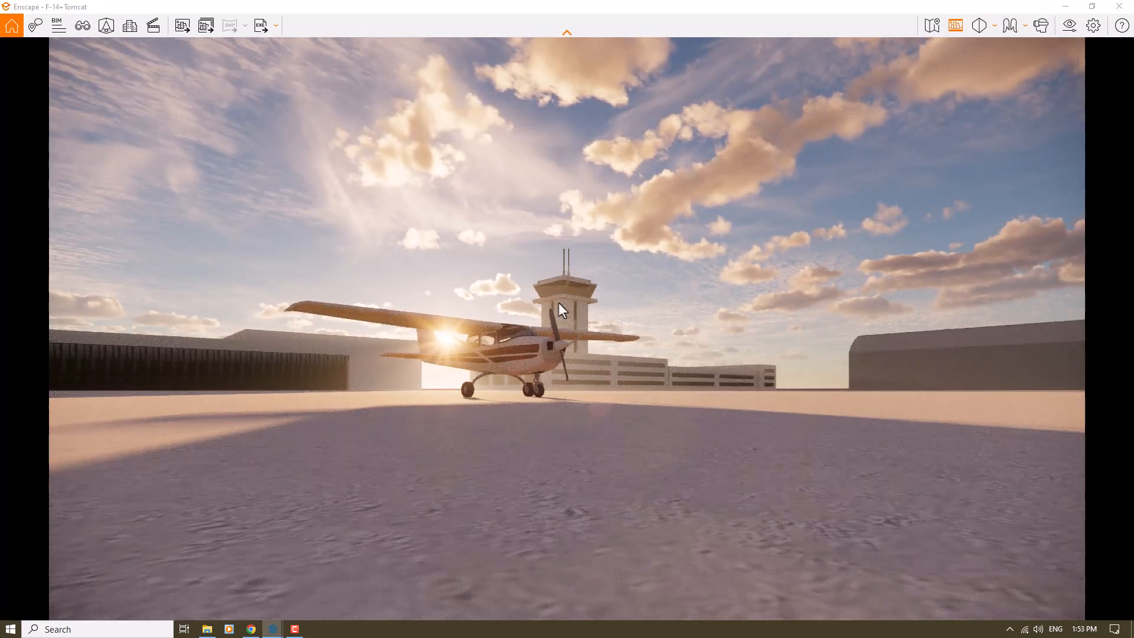
# Open the visual settings beside the plane and set the rendering quality to Medium
pyautogui.click(1075, 30)
pyautogui.moveTo(520, 90); pyautogui.dragTo(895, 67)
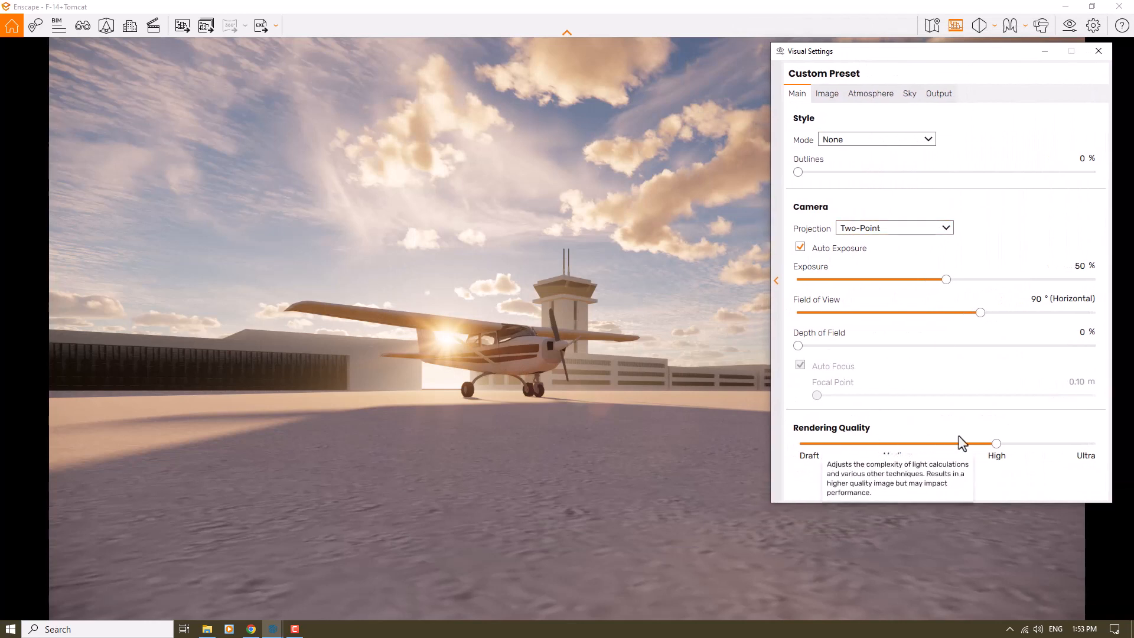
pyautogui.moveTo(996, 444); pyautogui.dragTo(899, 444)
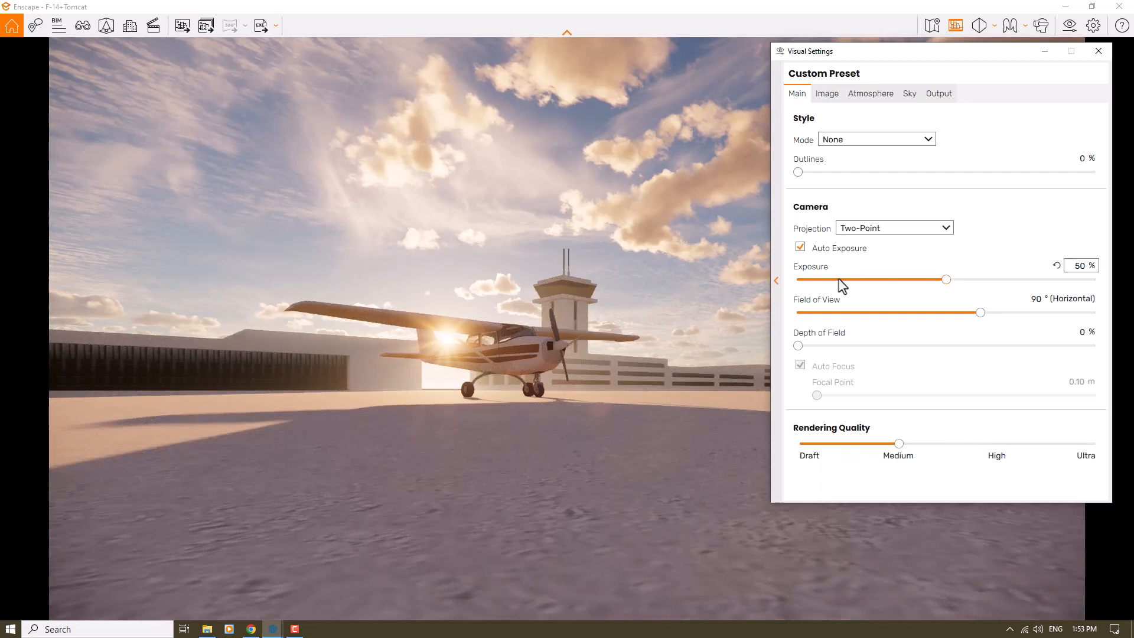
# Set the camera's horizontal field of view to 58°
pyautogui.moveTo(965, 317); pyautogui.dragTo(909, 318)
pyautogui.click(1037, 299)
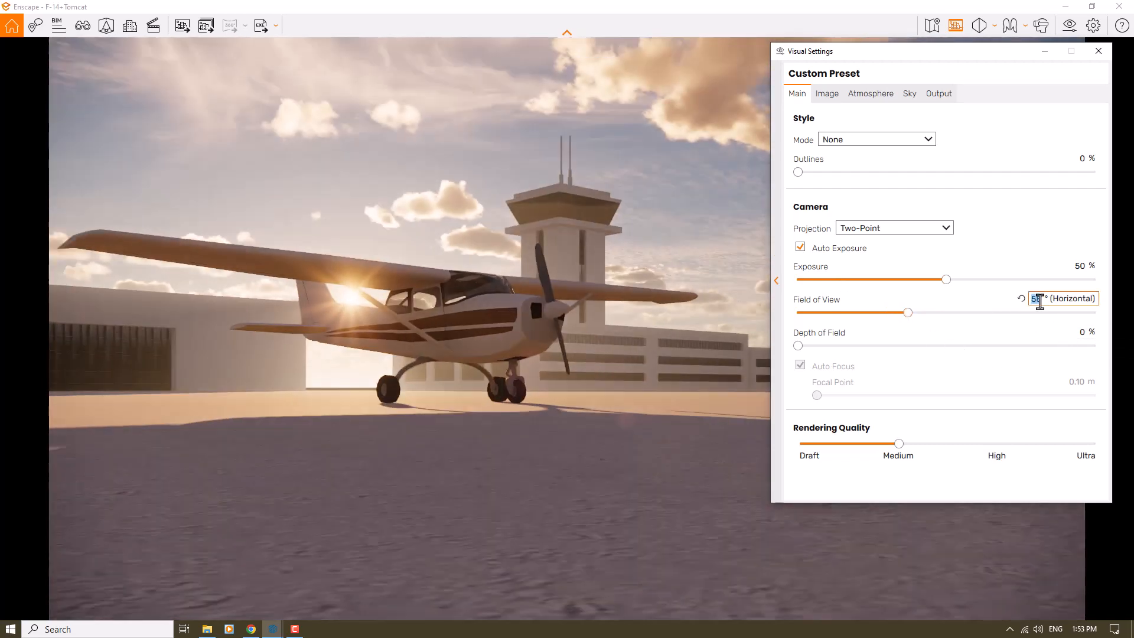
pyautogui.write('58')
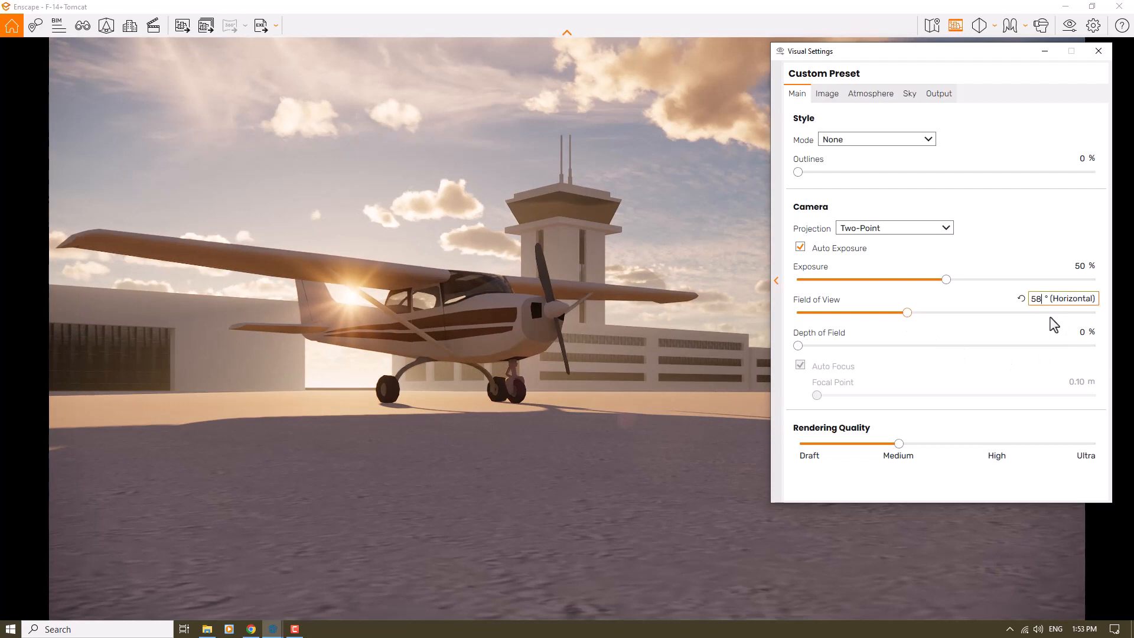
# Change the sky's horizon source to White Cubes
pyautogui.click(909, 96)
pyautogui.click(866, 168)
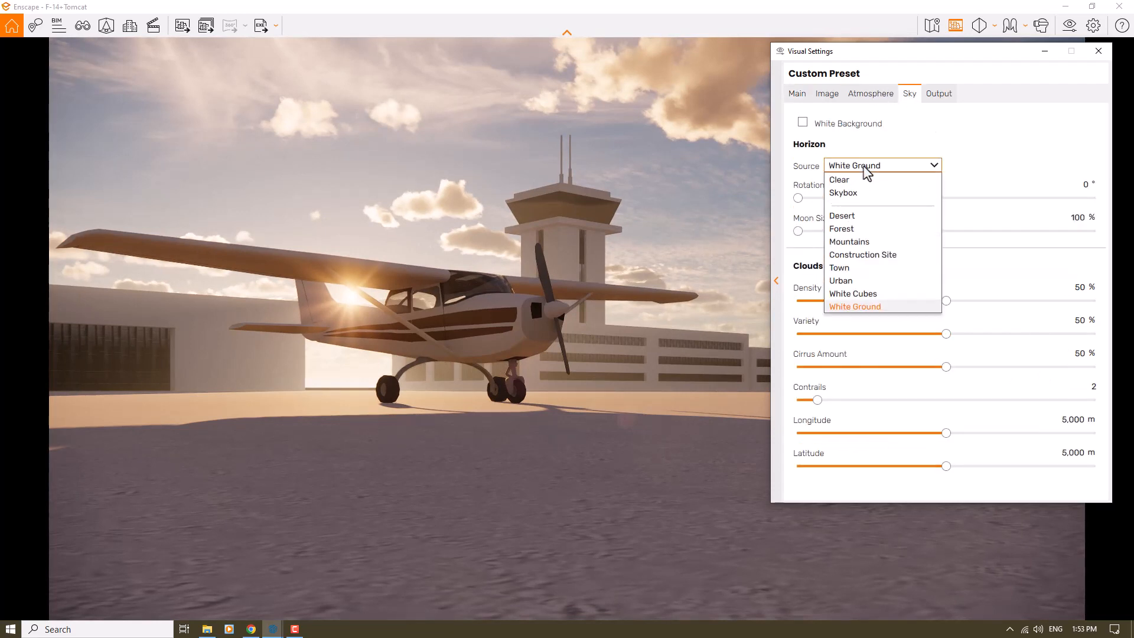
pyautogui.click(861, 294)
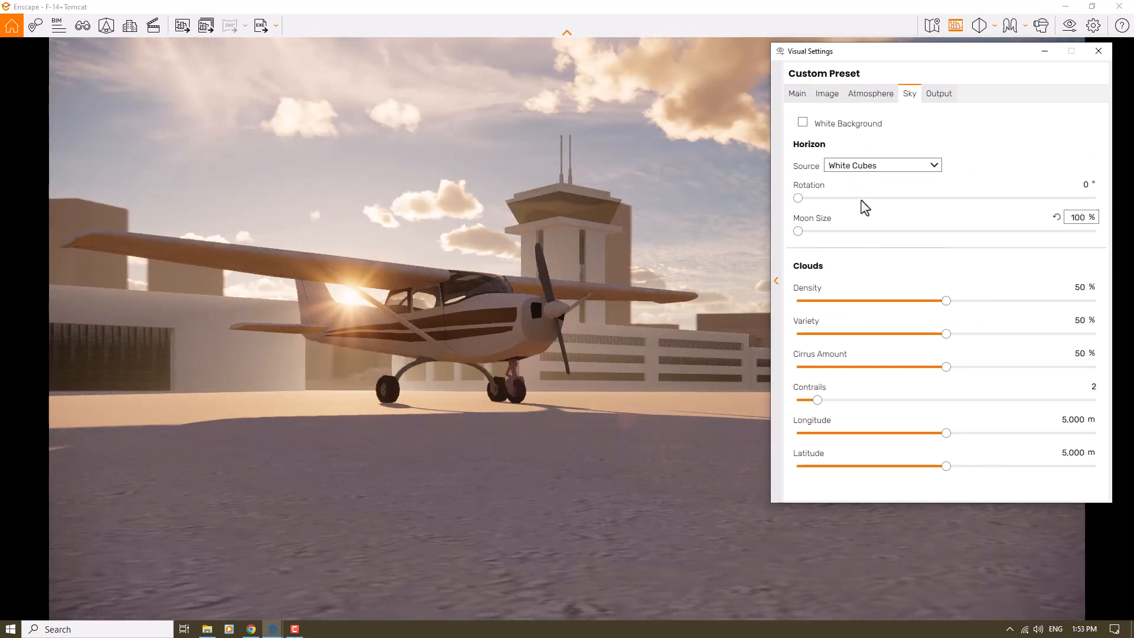
# Try the Forest and Mountains horizon sources, and return the horizon to White Cubes
pyautogui.click(876, 168)
pyautogui.click(841, 228)
pyautogui.click(865, 168)
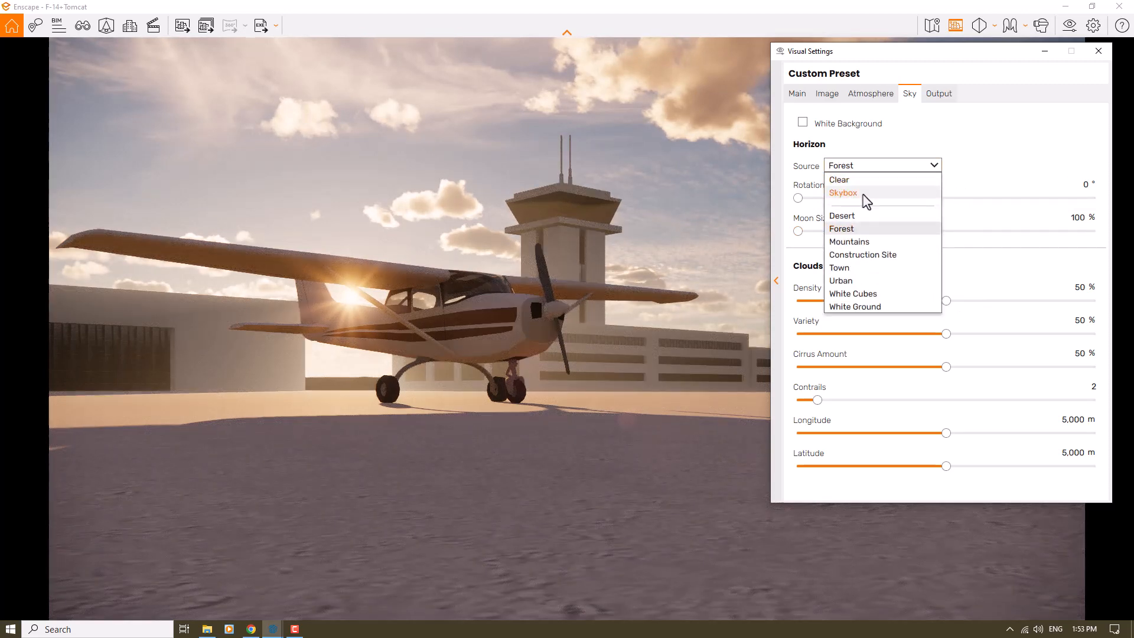
pyautogui.click(860, 244)
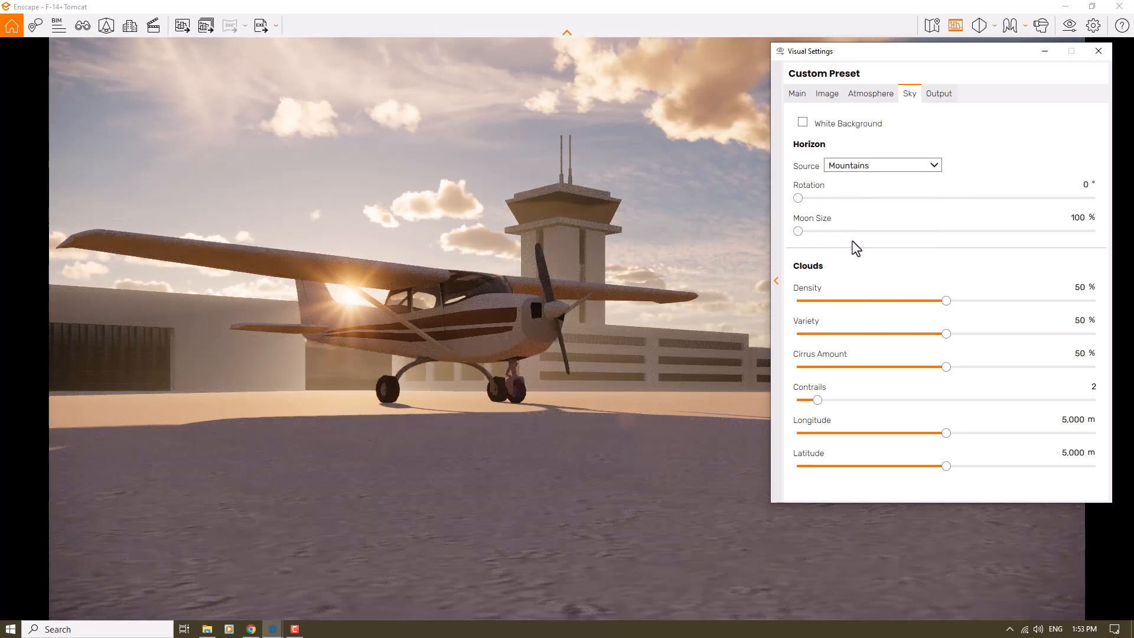
pyautogui.click(859, 166)
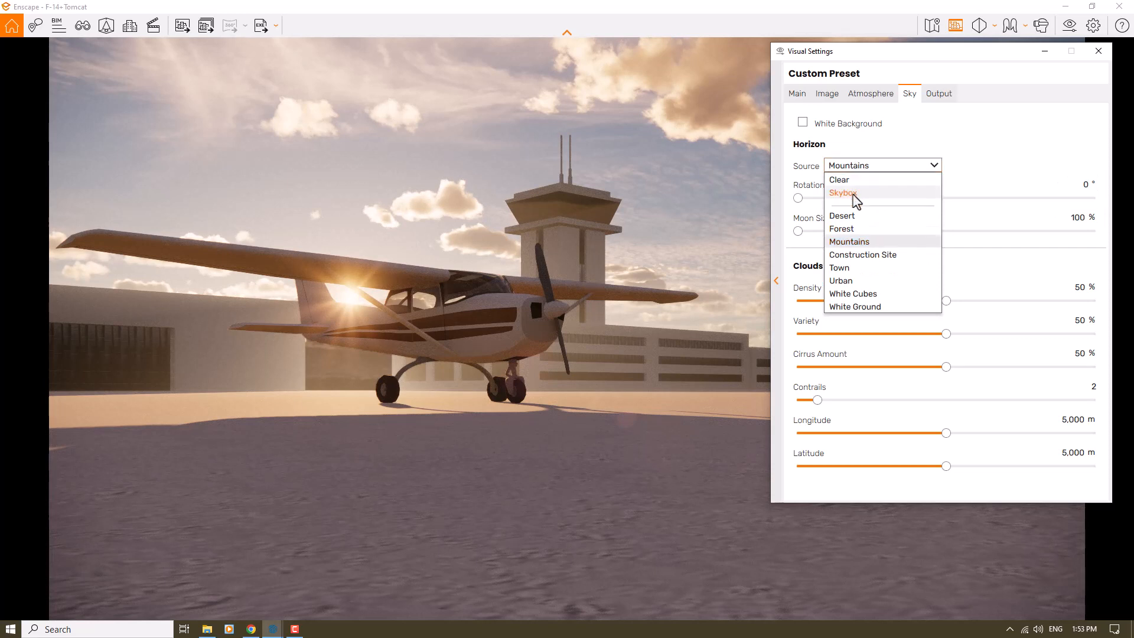
pyautogui.click(856, 295)
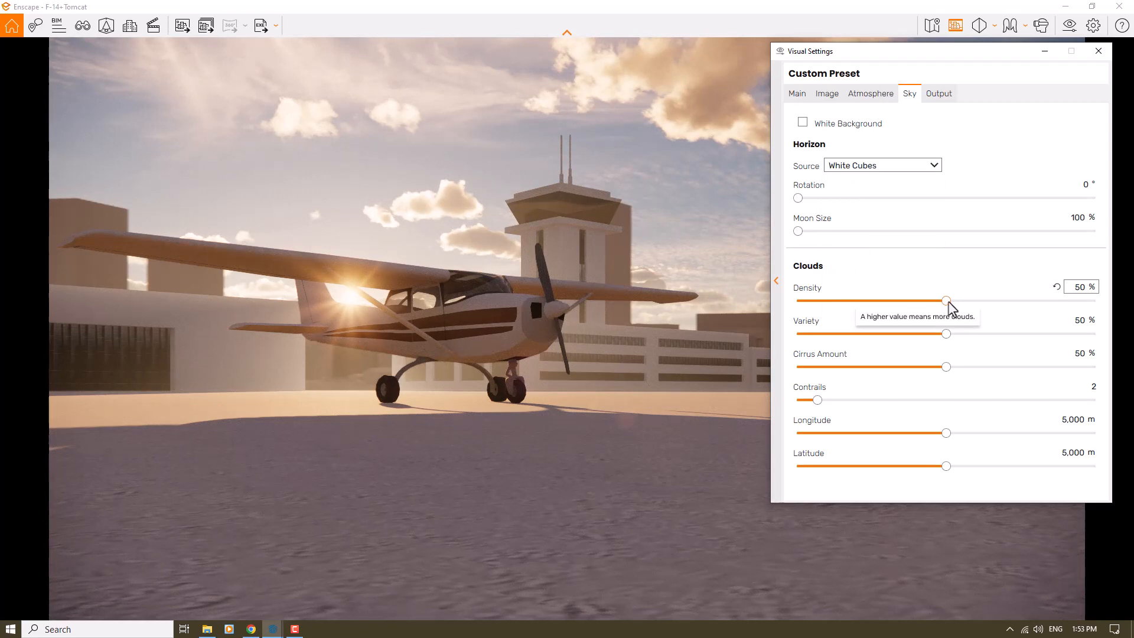
# Set cloud density, variety and cirrus amount to 0 %, and raise the contrails to 30
pyautogui.moveTo(946, 301); pyautogui.dragTo(797, 310)
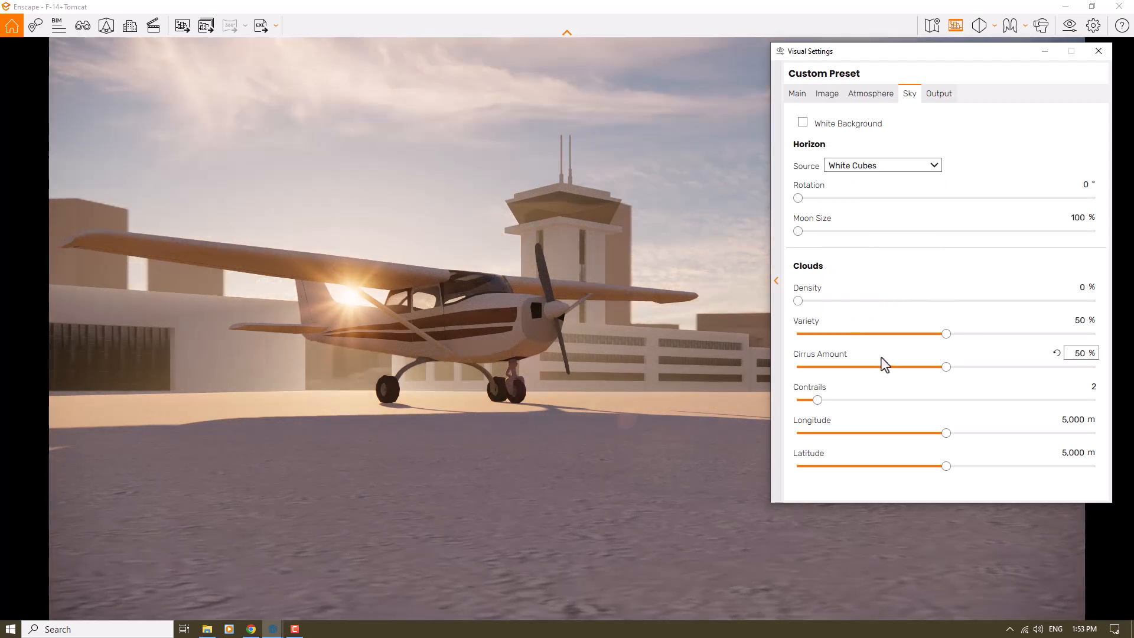
pyautogui.moveTo(946, 334); pyautogui.dragTo(878, 334)
pyautogui.moveTo(945, 368); pyautogui.dragTo(495, 351)
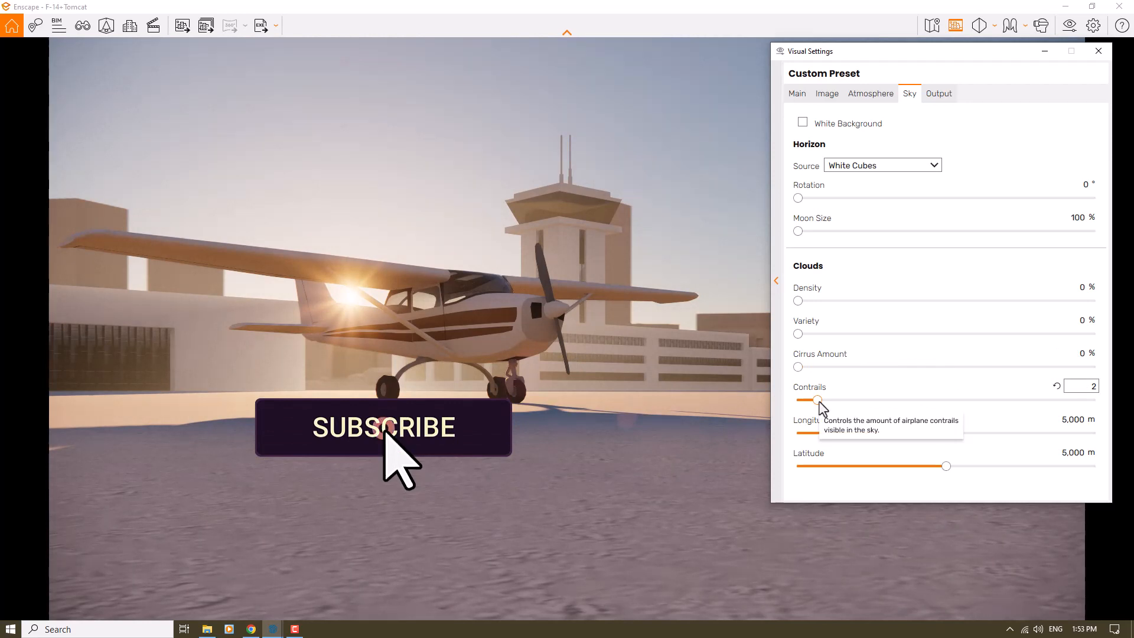
pyautogui.moveTo(818, 400); pyautogui.dragTo(1094, 400)
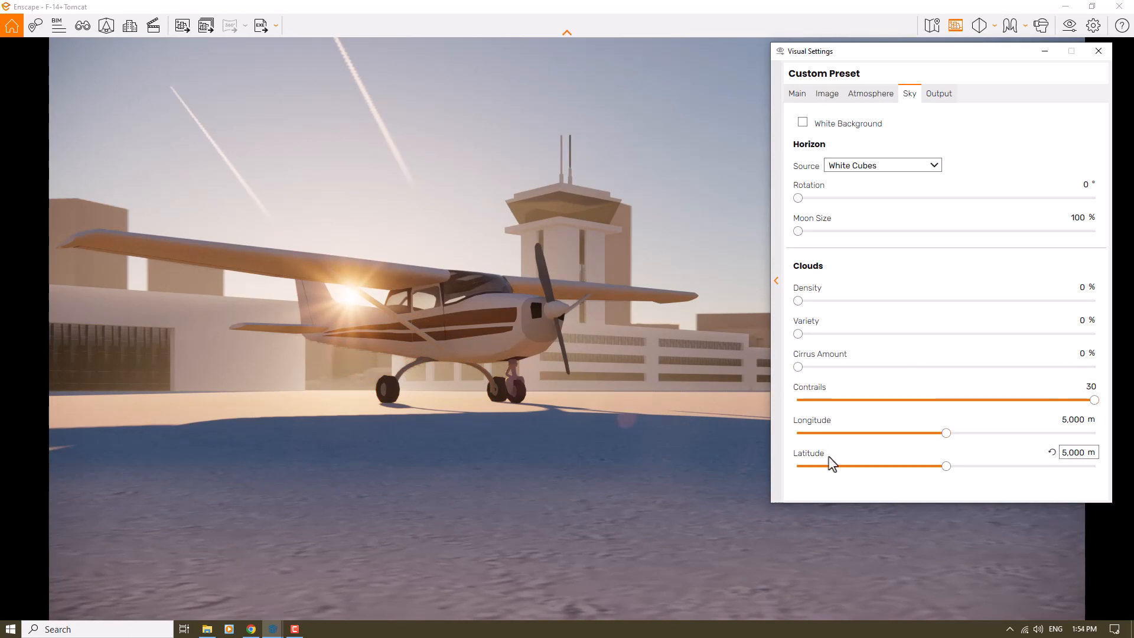
# Try fog intensities of 0 %, 6 % and 60 % in the atmosphere settings
pyautogui.click(877, 100)
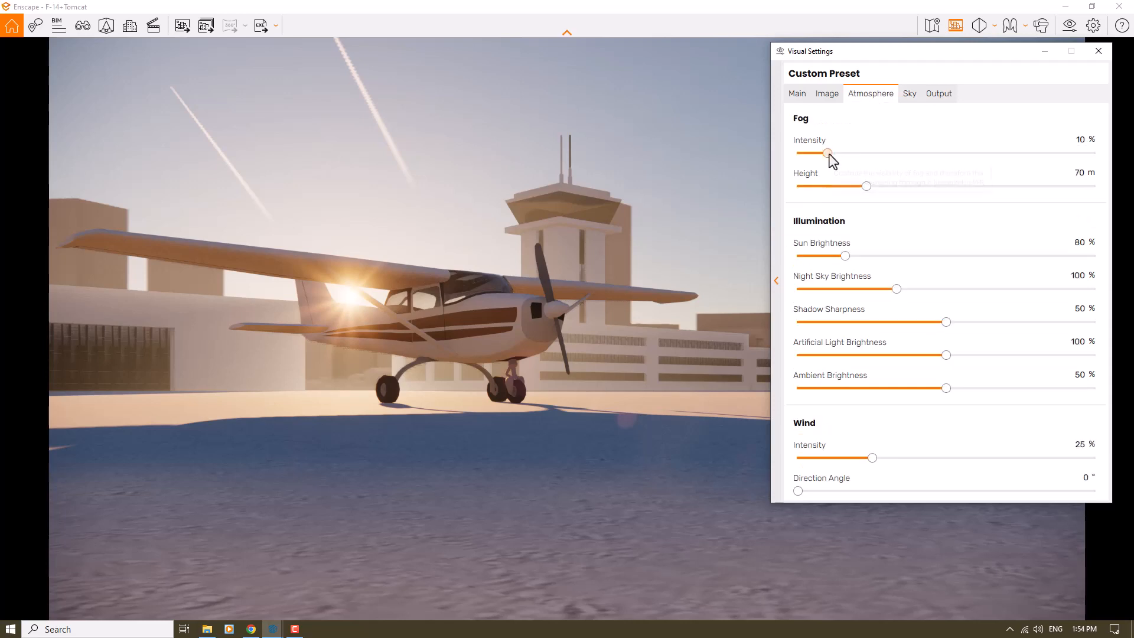
pyautogui.moveTo(828, 154); pyautogui.dragTo(713, 171)
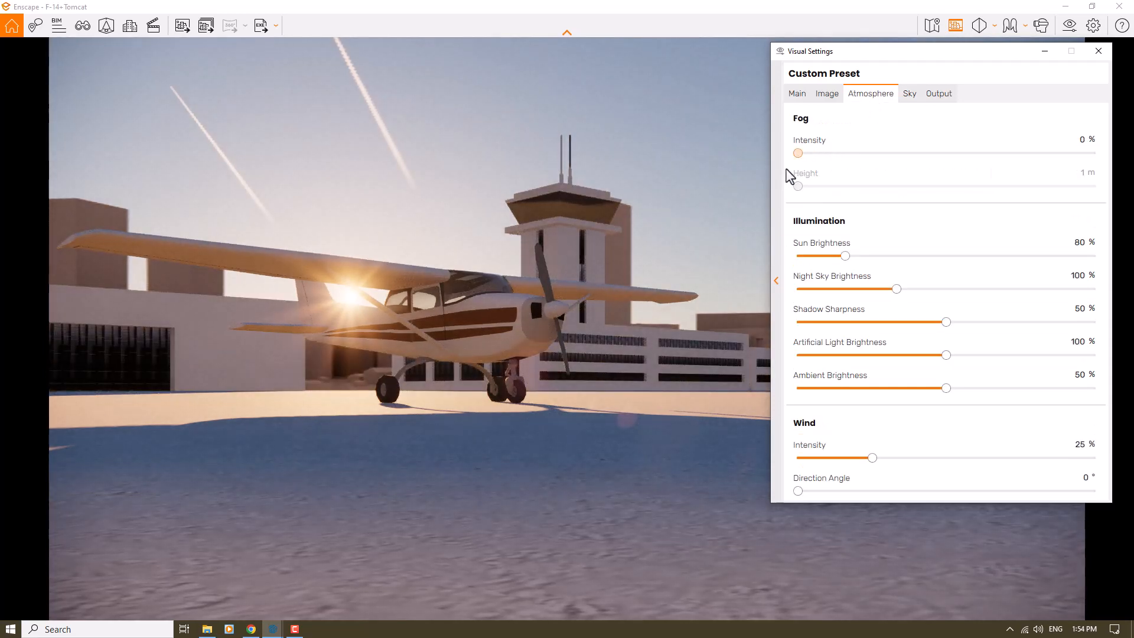
pyautogui.moveTo(790, 175); pyautogui.dragTo(818, 169)
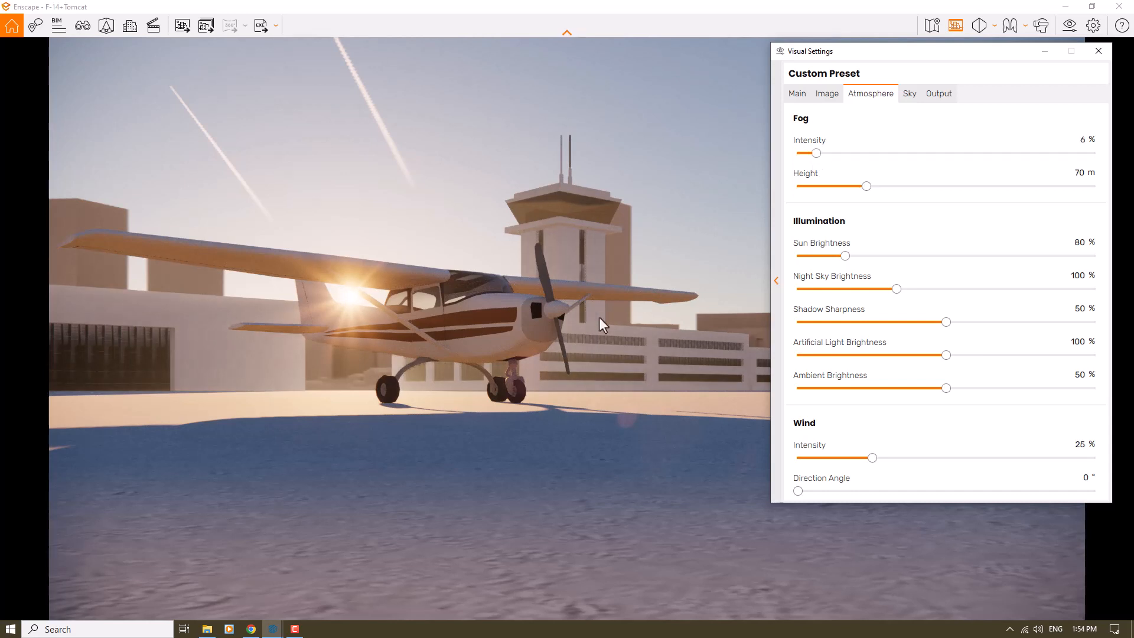
pyautogui.moveTo(817, 154); pyautogui.dragTo(814, 154)
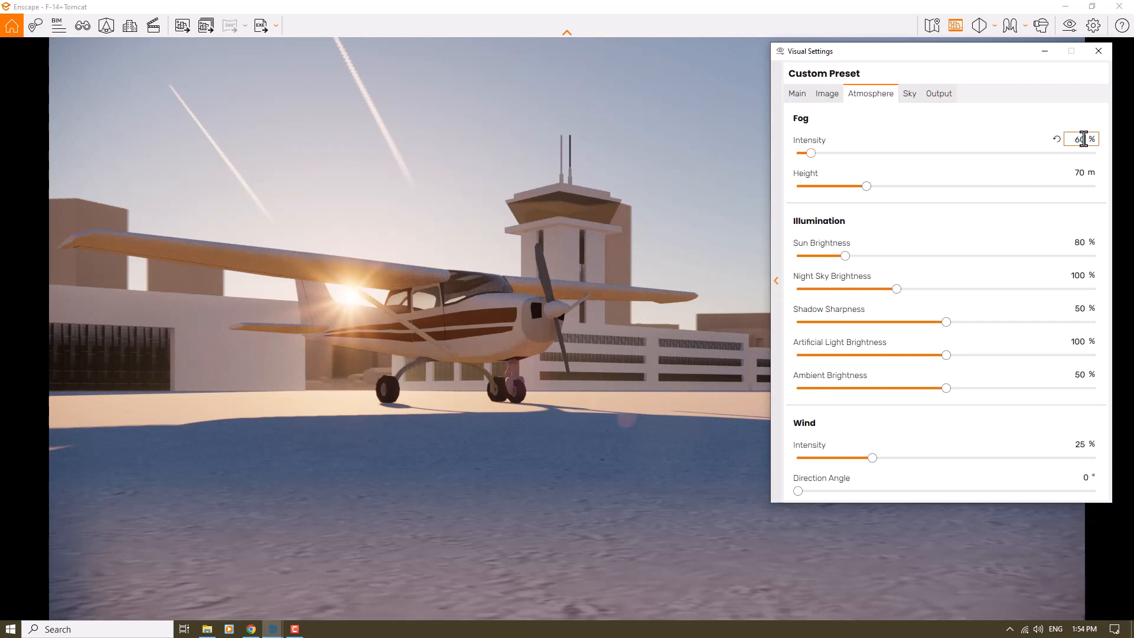
pyautogui.click(1084, 140)
pyautogui.write('60')
pyautogui.press('Return')
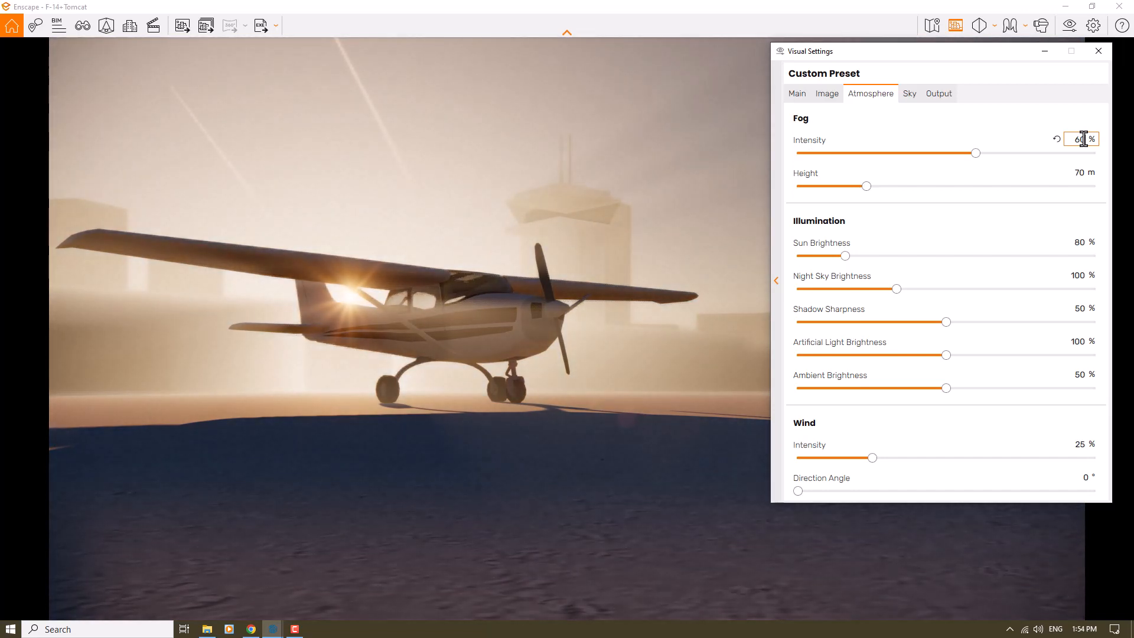
# Set the fog intensity to 14 % and the fog height to 56 m
pyautogui.doubleClick(1082, 140)
pyautogui.write('8')
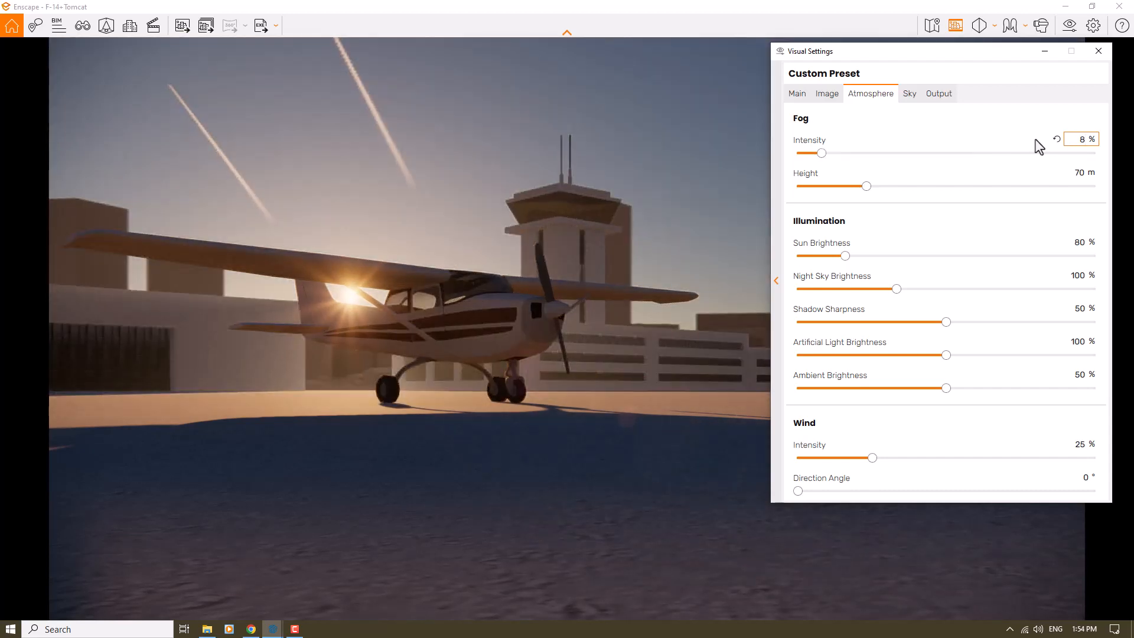
pyautogui.press('BackSpace')
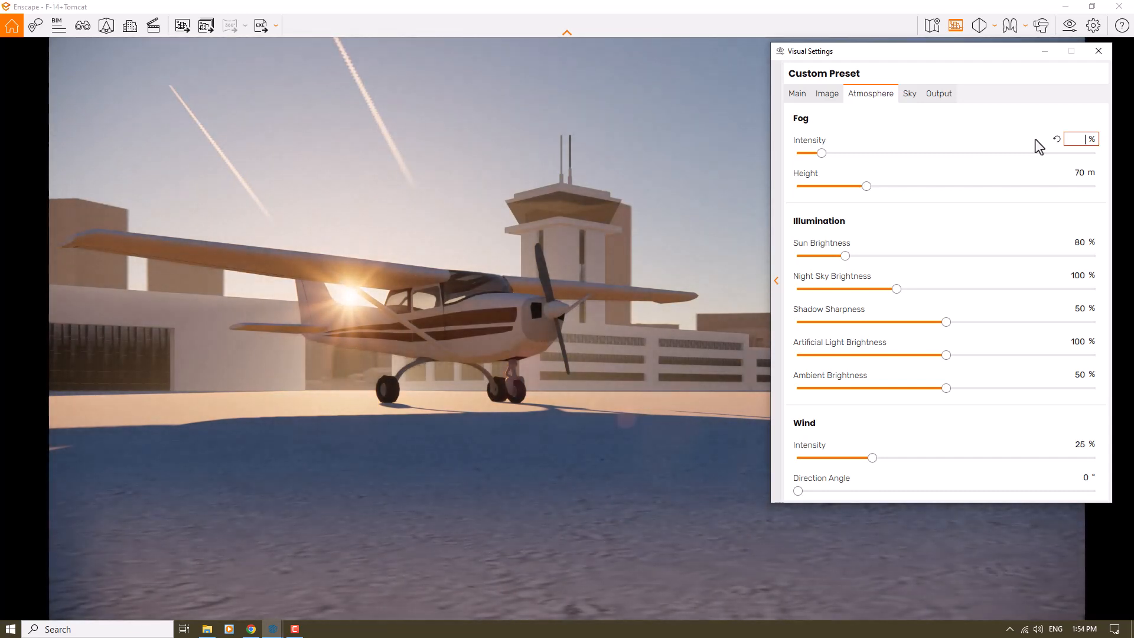
pyautogui.write('14')
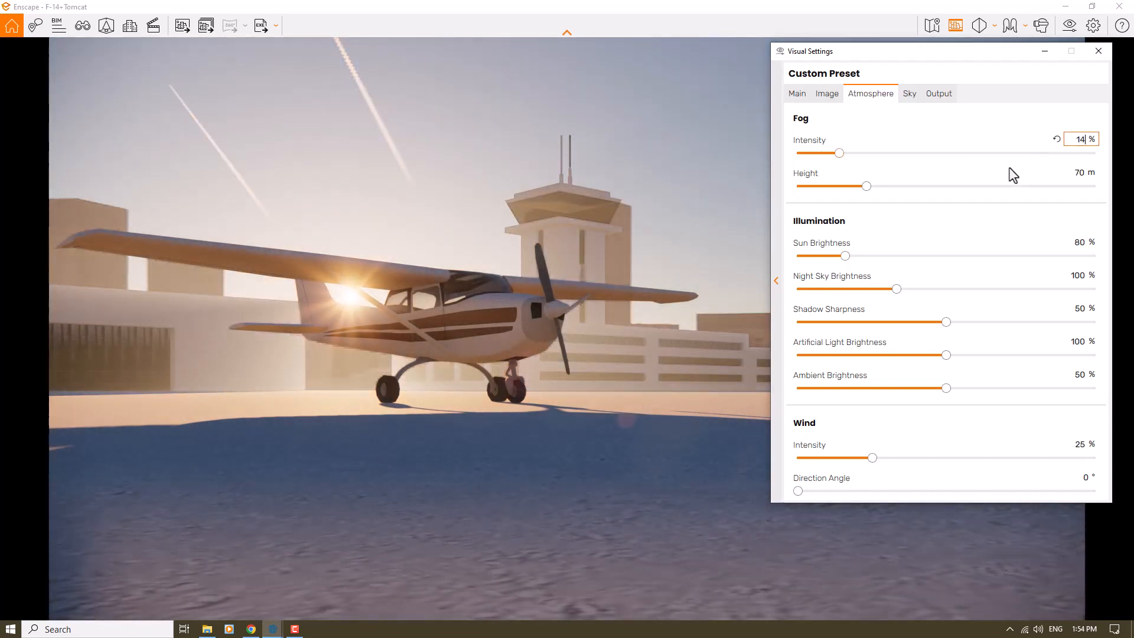
pyautogui.click(1080, 173)
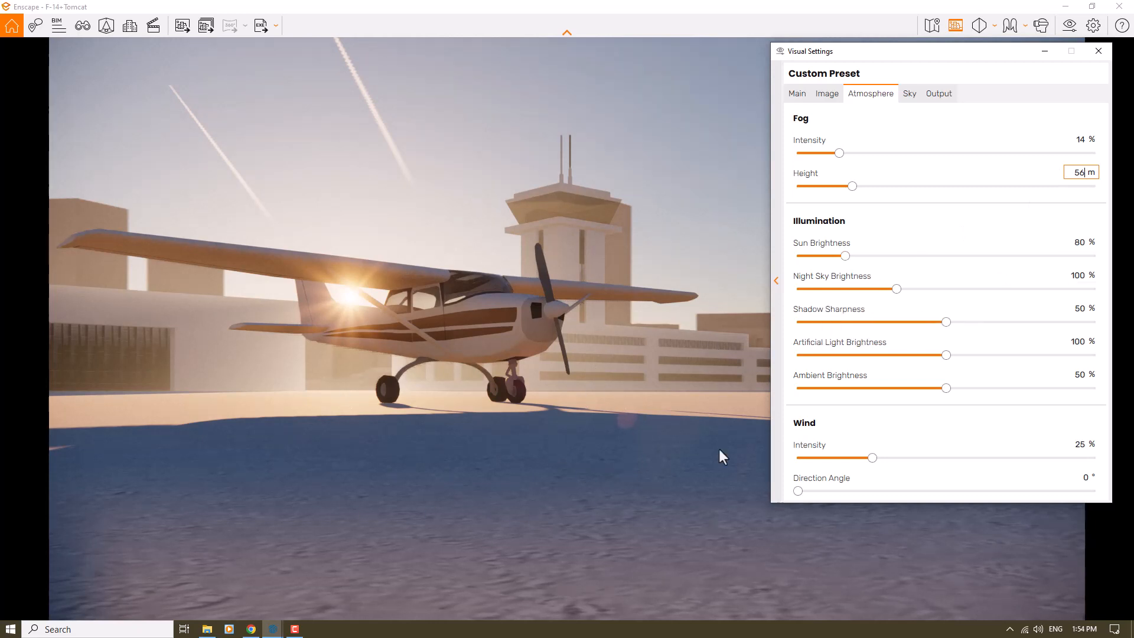
# Set the sun brightness to 124 % and the shadow sharpness to 100 %
pyautogui.moveTo(848, 257); pyautogui.dragTo(854, 257)
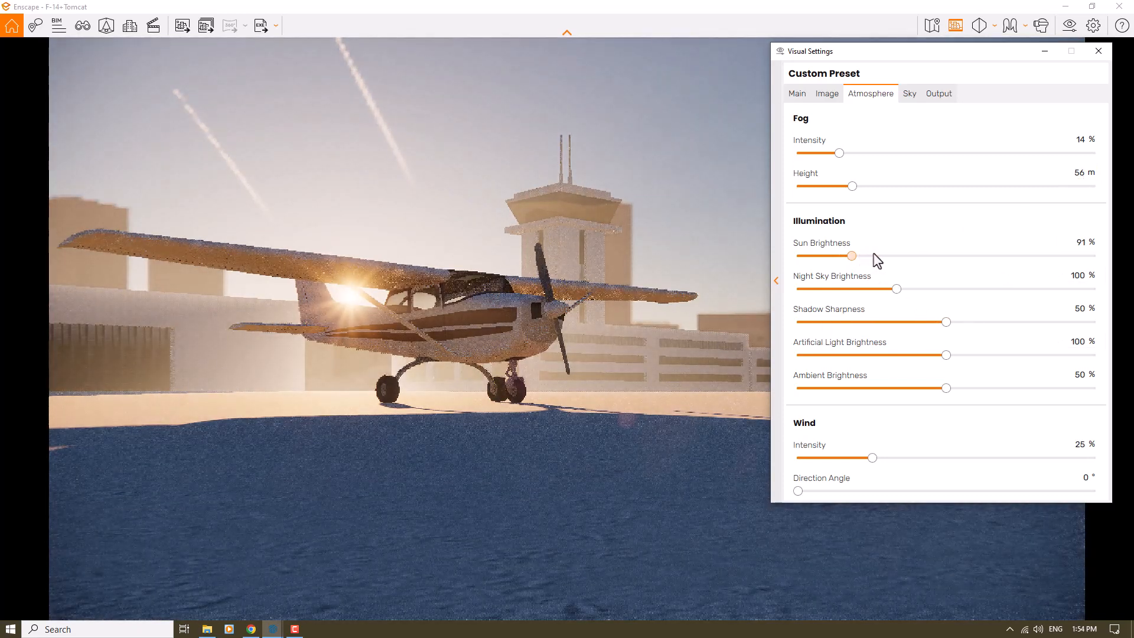
pyautogui.click(876, 256)
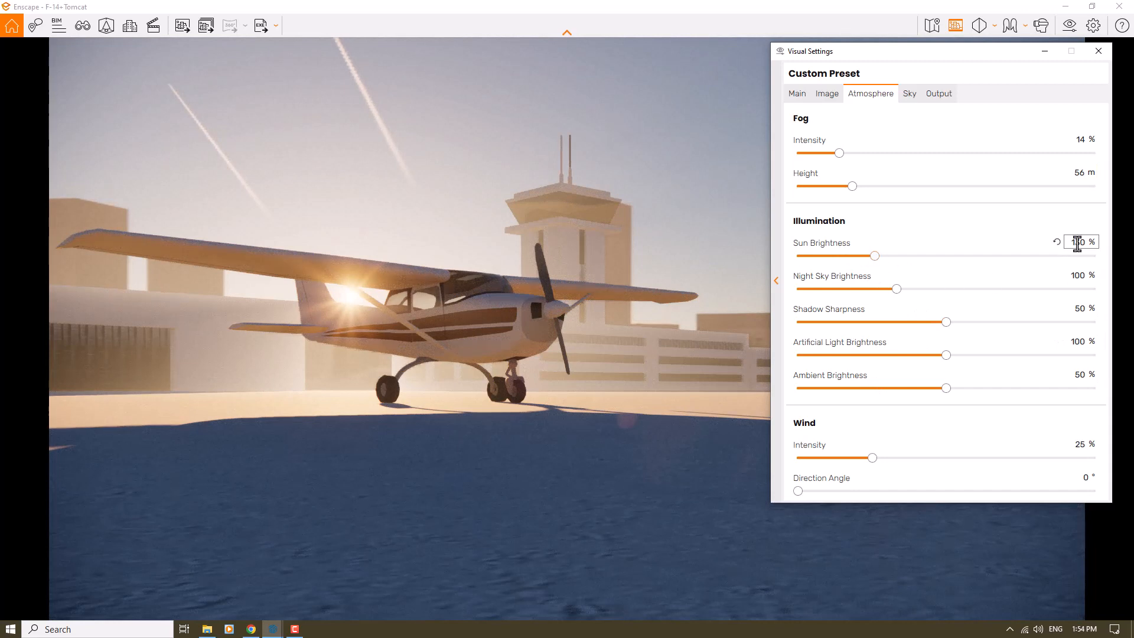
pyautogui.write('124')
pyautogui.press('Return')
pyautogui.moveTo(946, 323); pyautogui.dragTo(1096, 322)
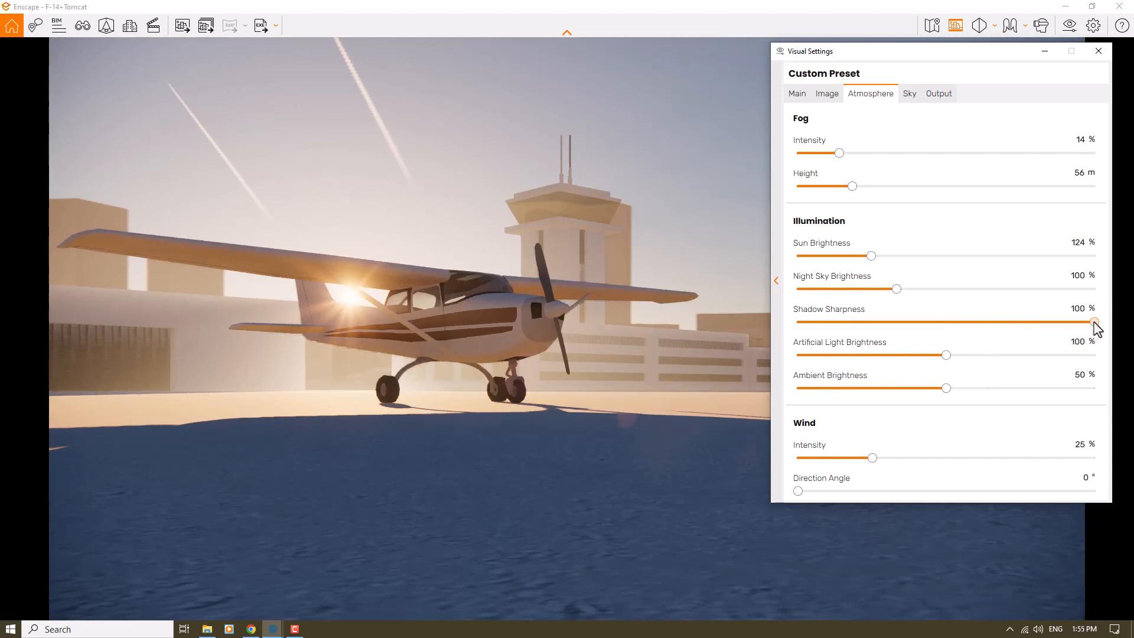
# Set the shadow sharpness and the wind intensity to 0 %
pyautogui.moveTo(1094, 323); pyautogui.dragTo(640, 319)
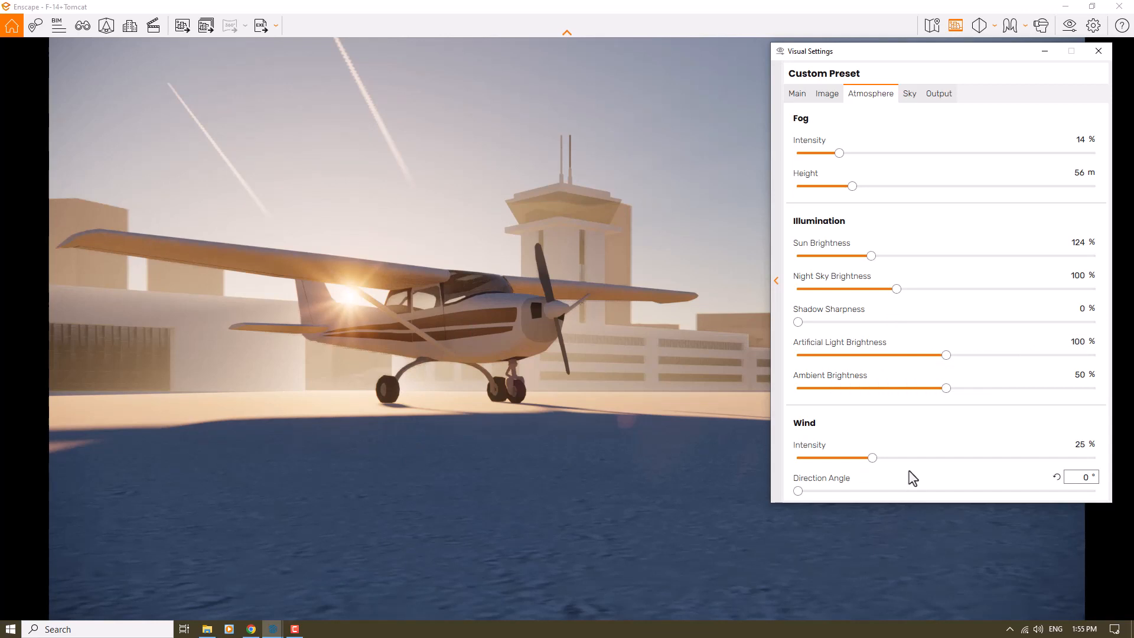
pyautogui.moveTo(874, 459); pyautogui.dragTo(650, 467)
# Enable auto contrast in the image corrections and set the saturation to 104 % and the color temperature to 7,500 K
pyautogui.click(826, 98)
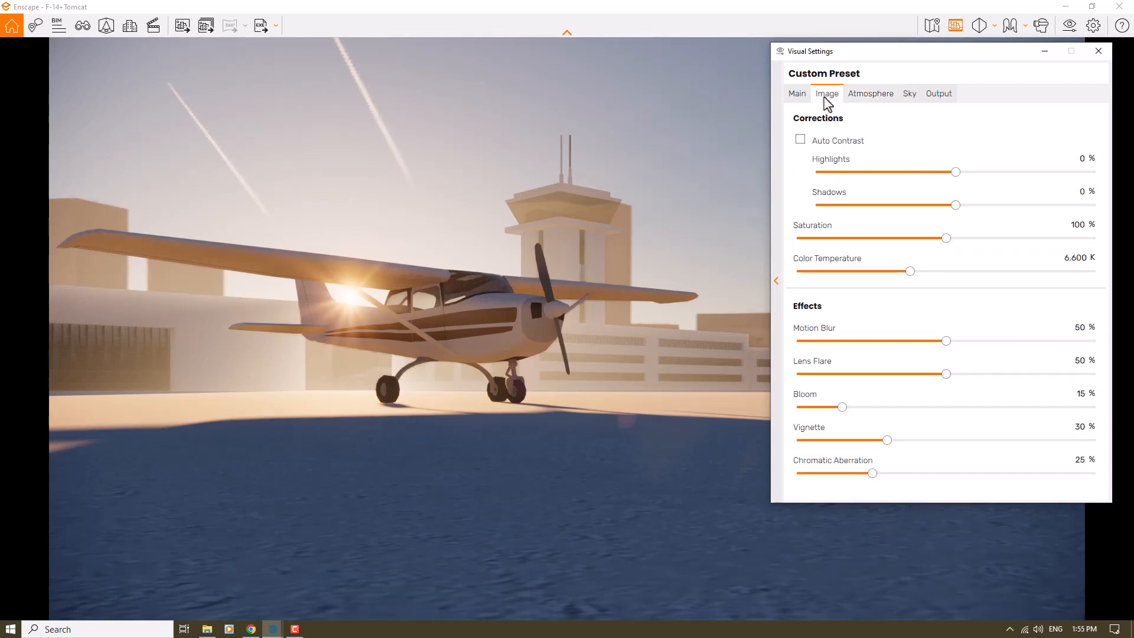
pyautogui.click(800, 140)
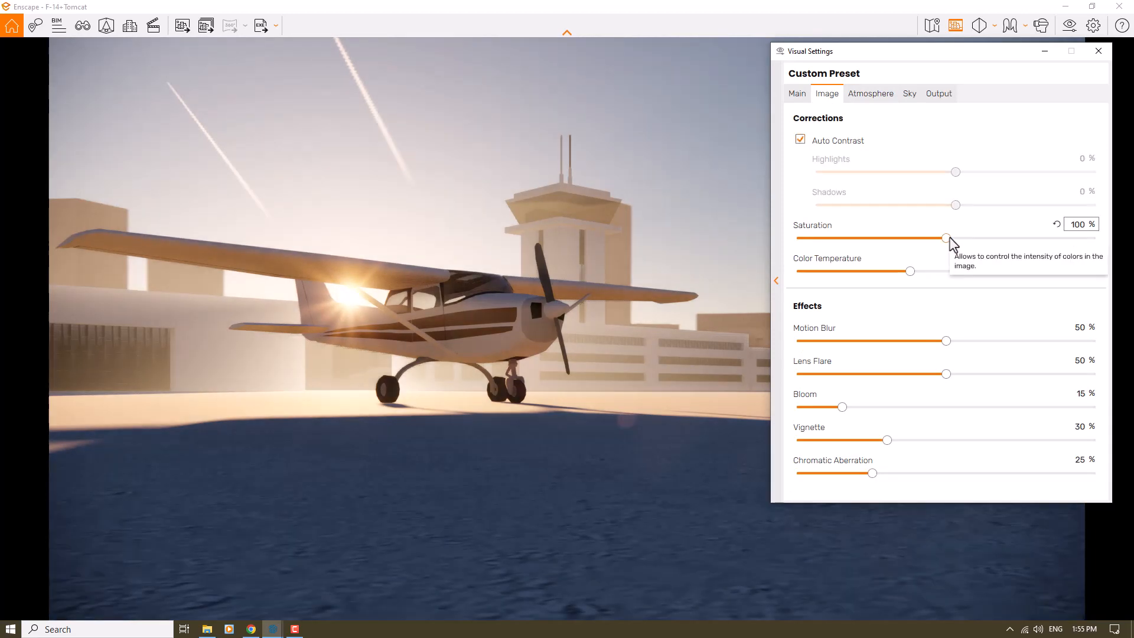
pyautogui.doubleClick(1073, 226)
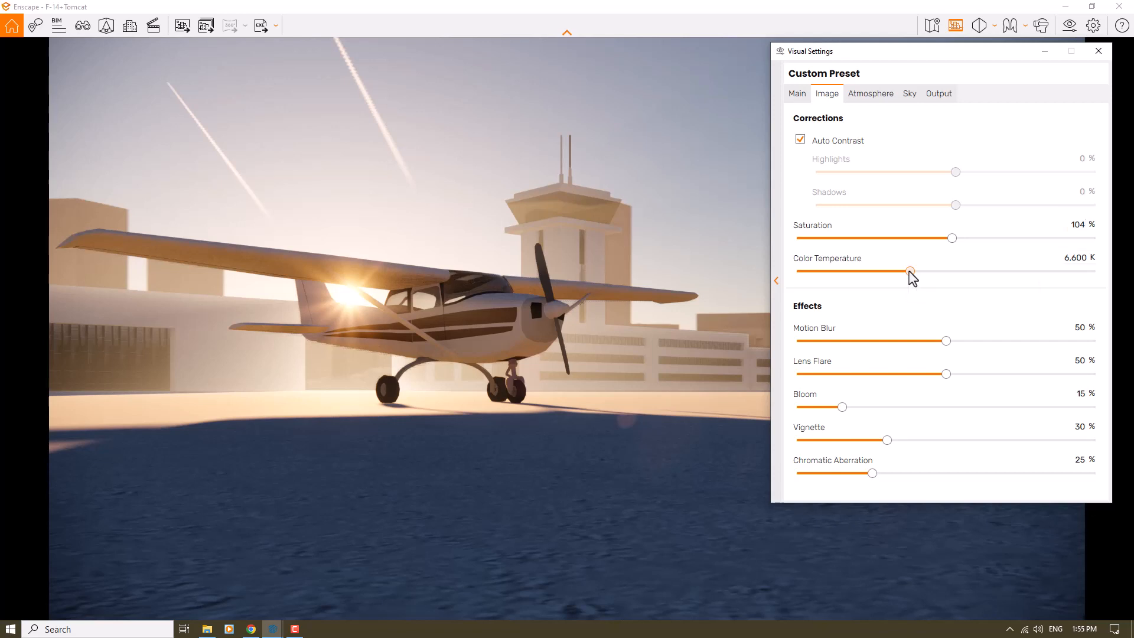
pyautogui.moveTo(910, 272); pyautogui.dragTo(935, 272)
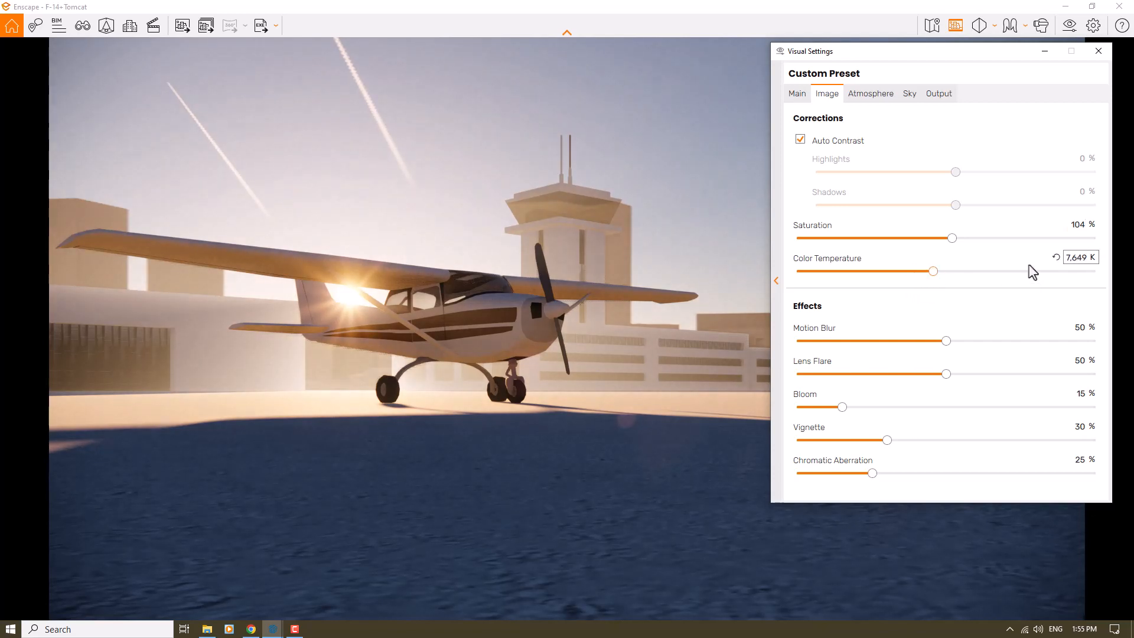
pyautogui.click(1079, 257)
pyautogui.write('7,500')
# Set the motion blur effect to 0 % and the lens flare to 100 %
pyautogui.click(1079, 327)
pyautogui.press('Return')
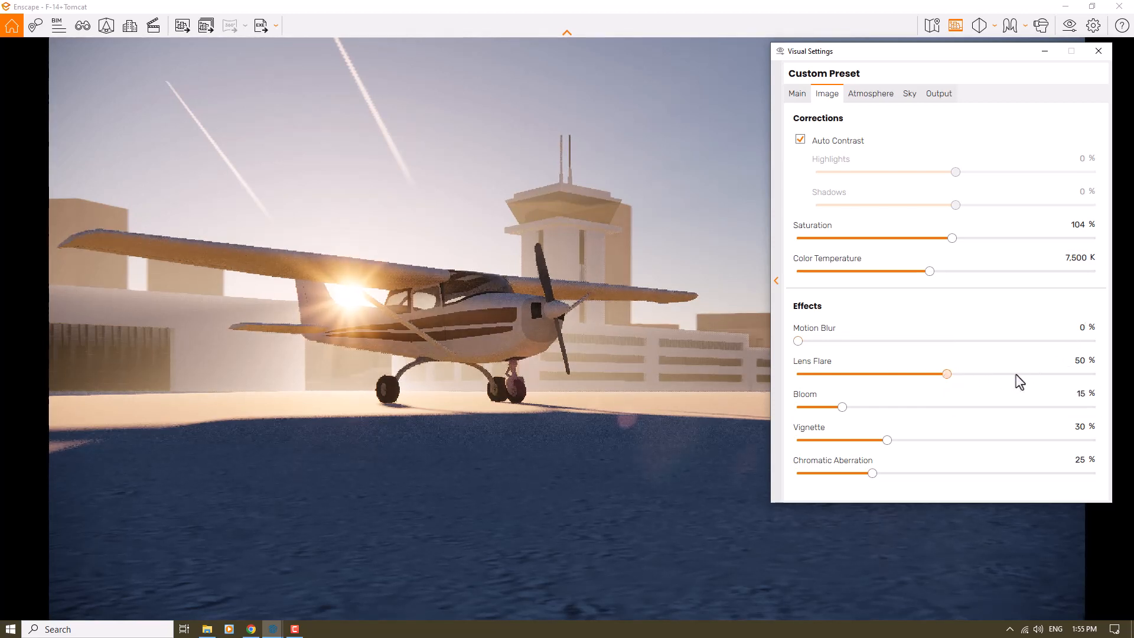
pyautogui.moveTo(947, 374); pyautogui.dragTo(1096, 374)
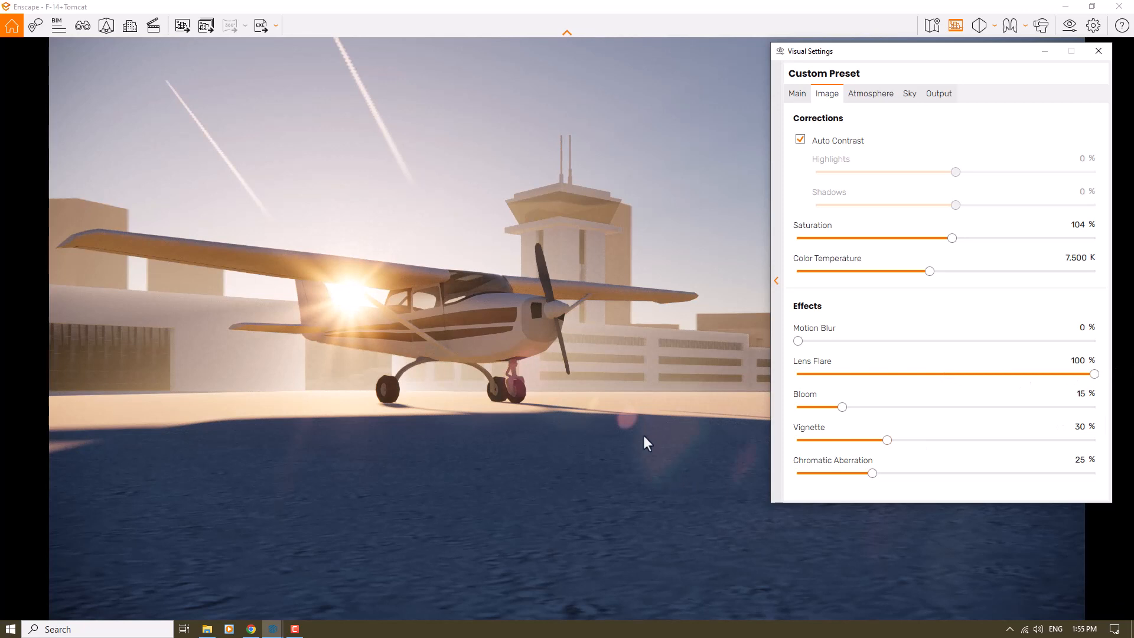
# Set the bloom to 44 % and lower the lens flare to 92 %
pyautogui.click(846, 407)
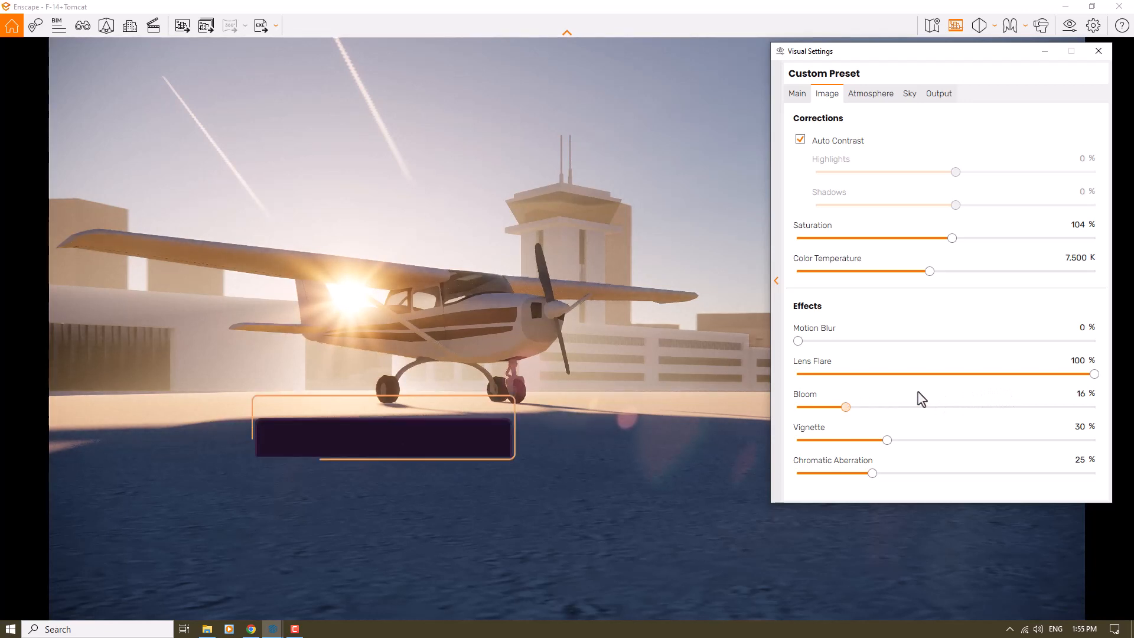
pyautogui.click(958, 407)
pyautogui.doubleClick(1082, 392)
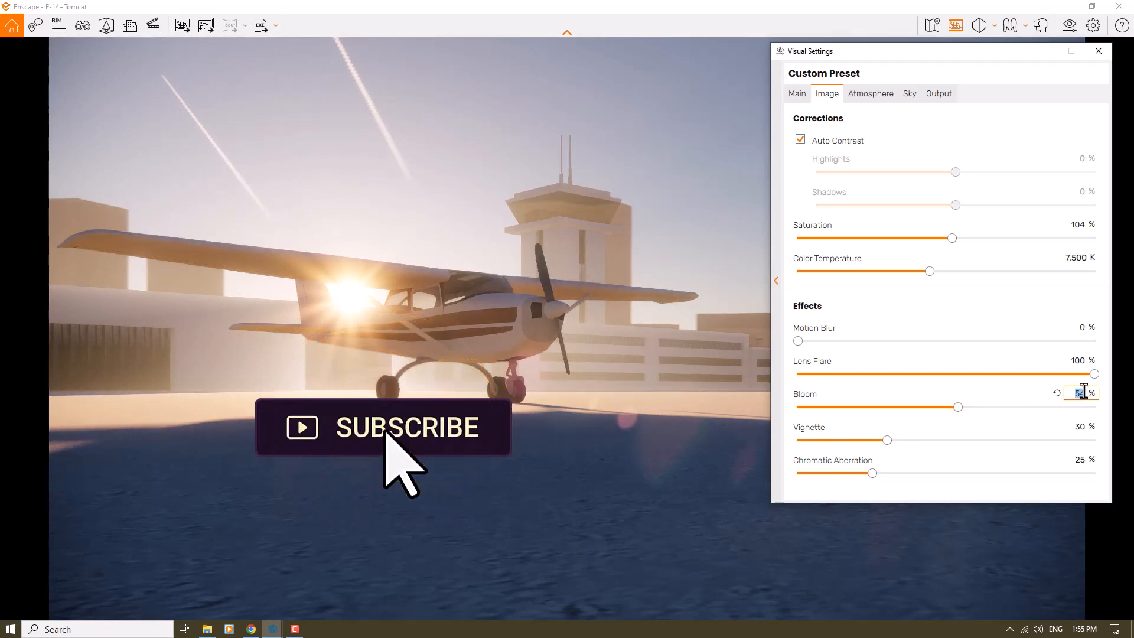
pyautogui.write('44')
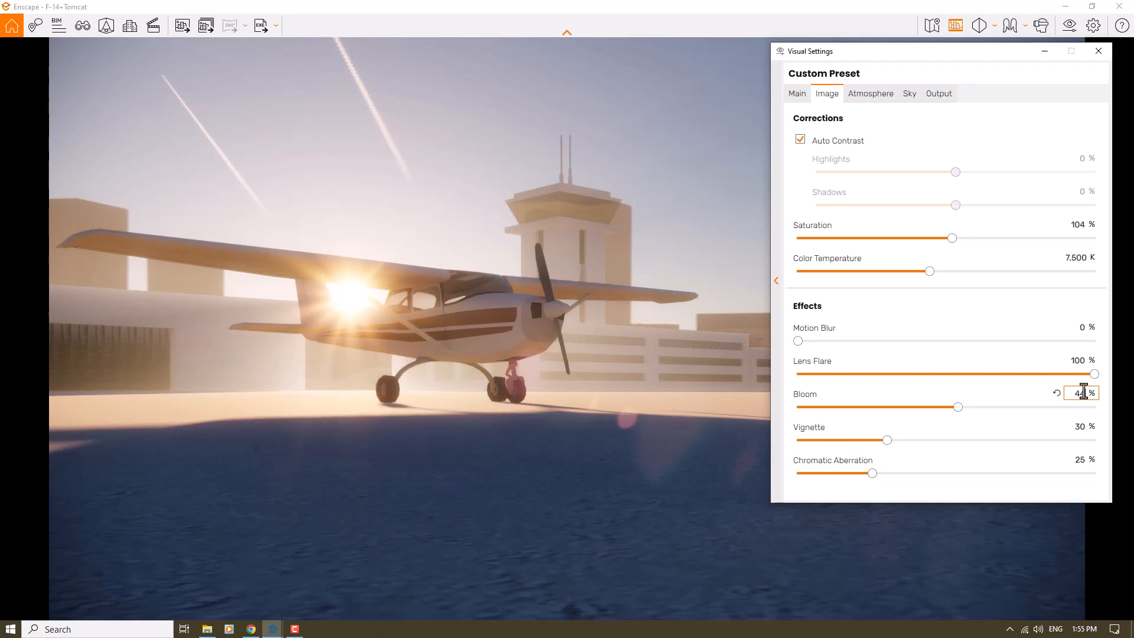
pyautogui.press('Return')
pyautogui.doubleClick(1081, 359)
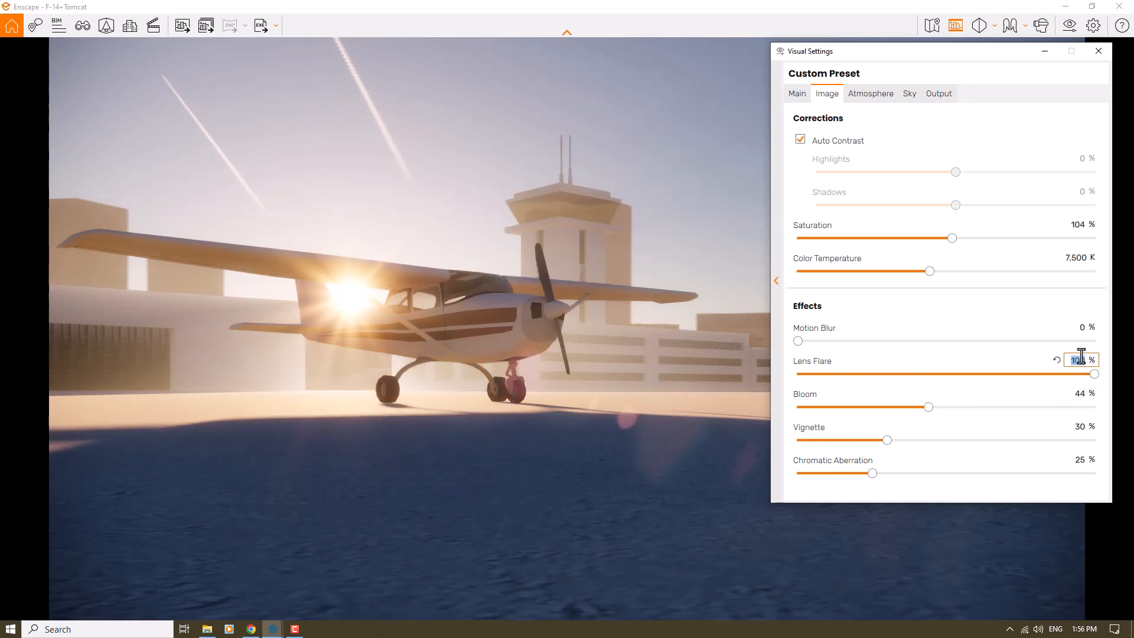
pyautogui.write('92')
pyautogui.press('Return')
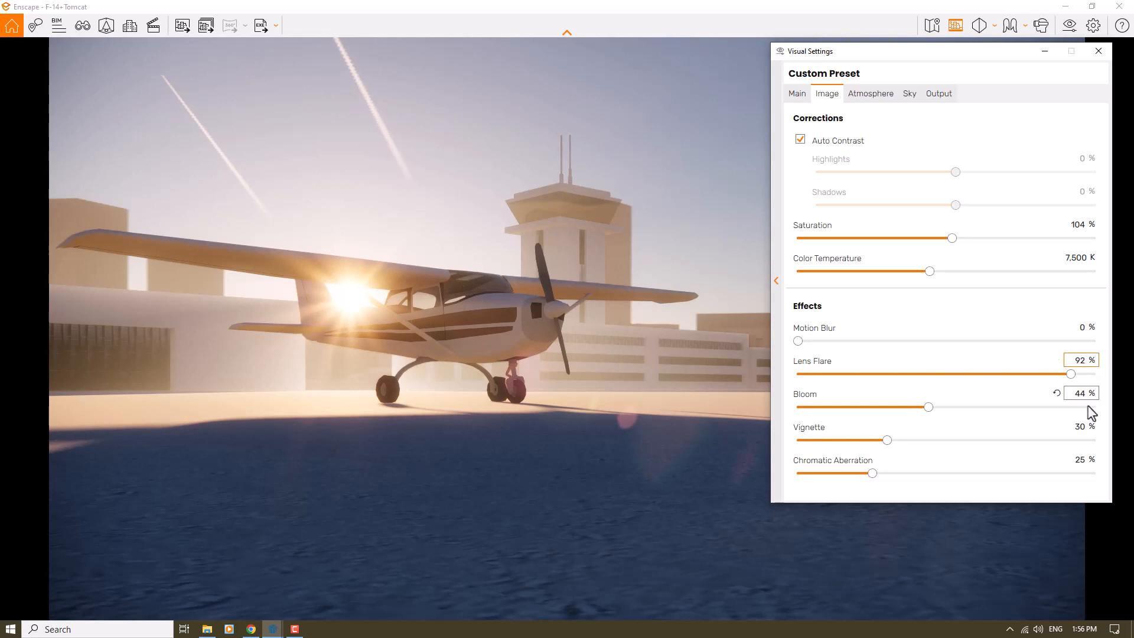
# Set the vignette to 12 % and the chromatic aberration to 0 %
pyautogui.doubleClick(1083, 425)
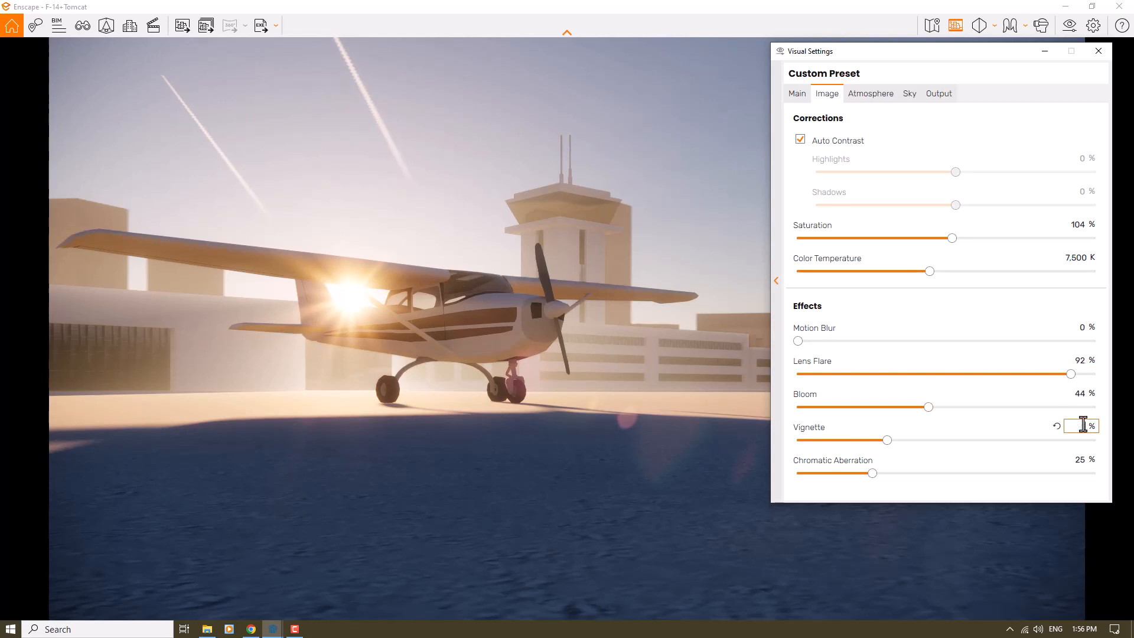
pyautogui.write('12')
pyautogui.doubleClick(1081, 460)
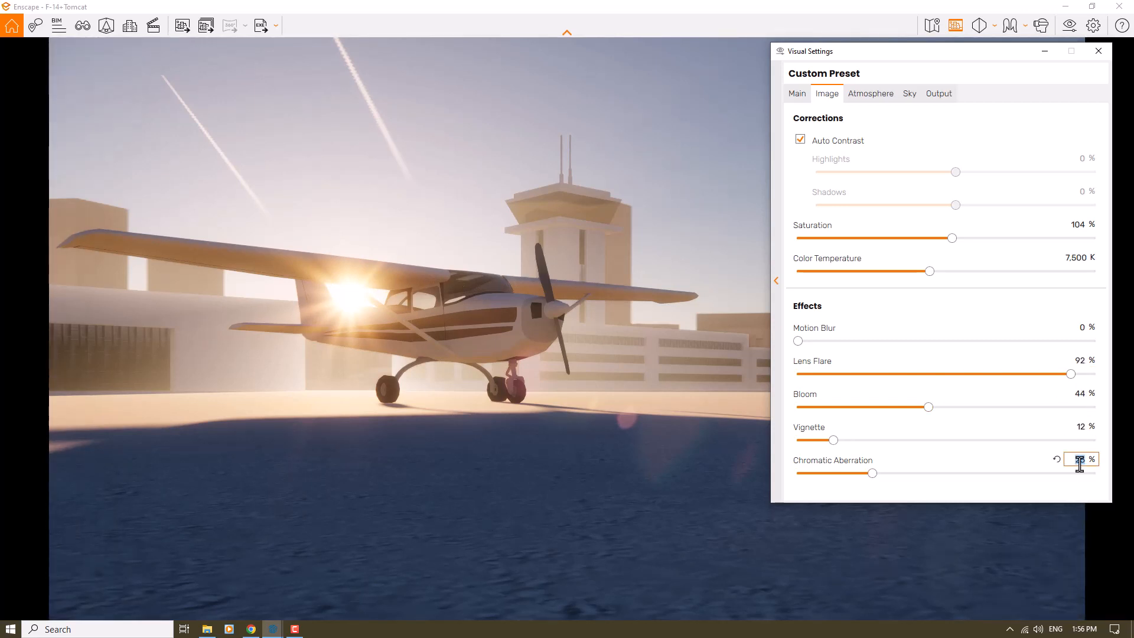
pyautogui.write('0')
# Raise the rendering quality to High and set the camera's depth of field to 37 %
pyautogui.click(797, 94)
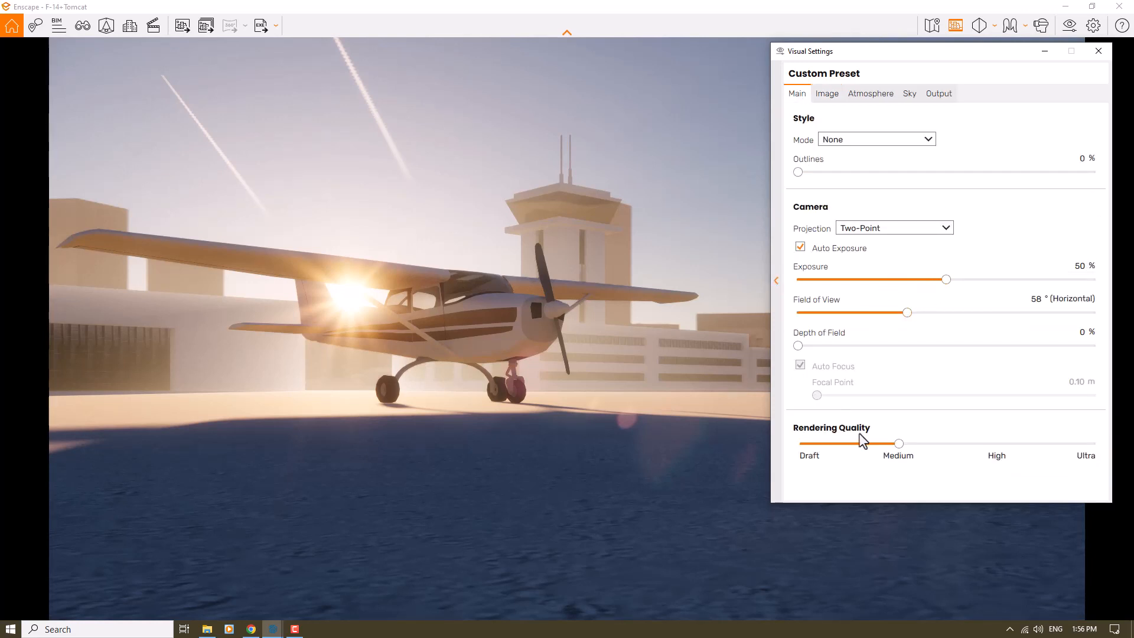
pyautogui.moveTo(899, 447); pyautogui.dragTo(1017, 463)
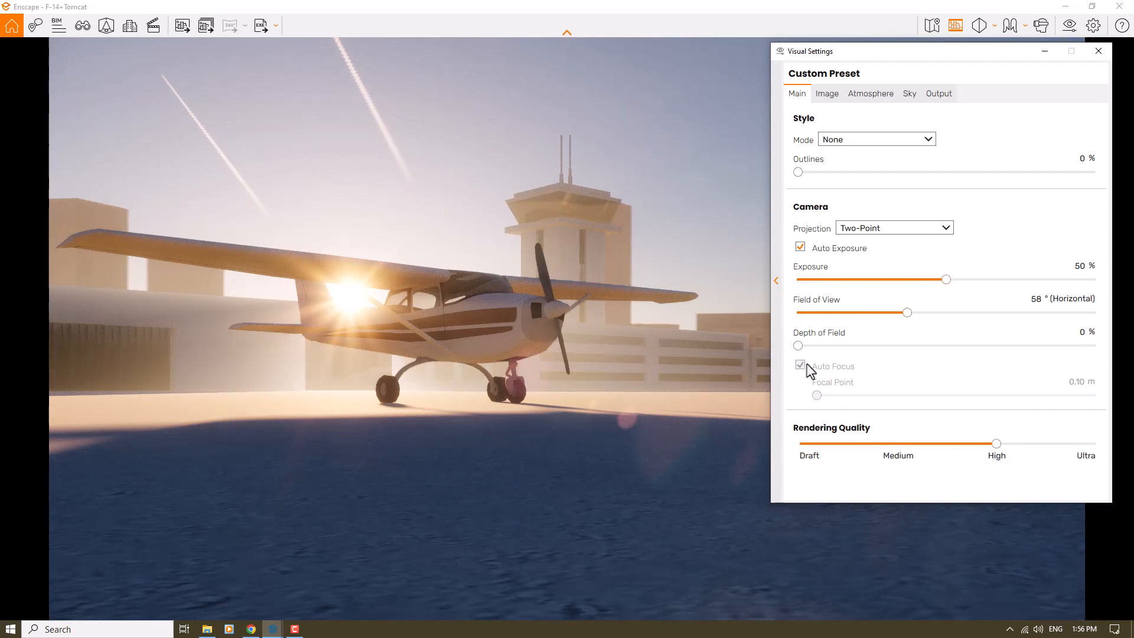
pyautogui.moveTo(800, 352); pyautogui.dragTo(908, 349)
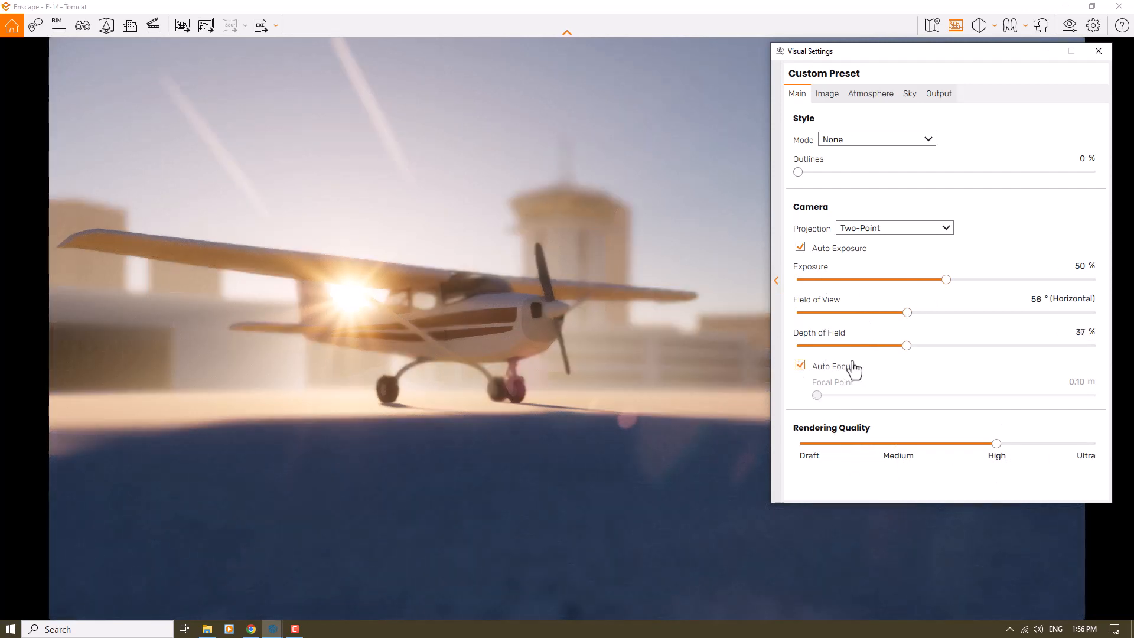
# Turn off auto focus, focus the camera on the plane at 13.72 m, and reduce the depth of field to 9 %
pyautogui.click(801, 368)
pyautogui.moveTo(938, 397); pyautogui.dragTo(915, 396)
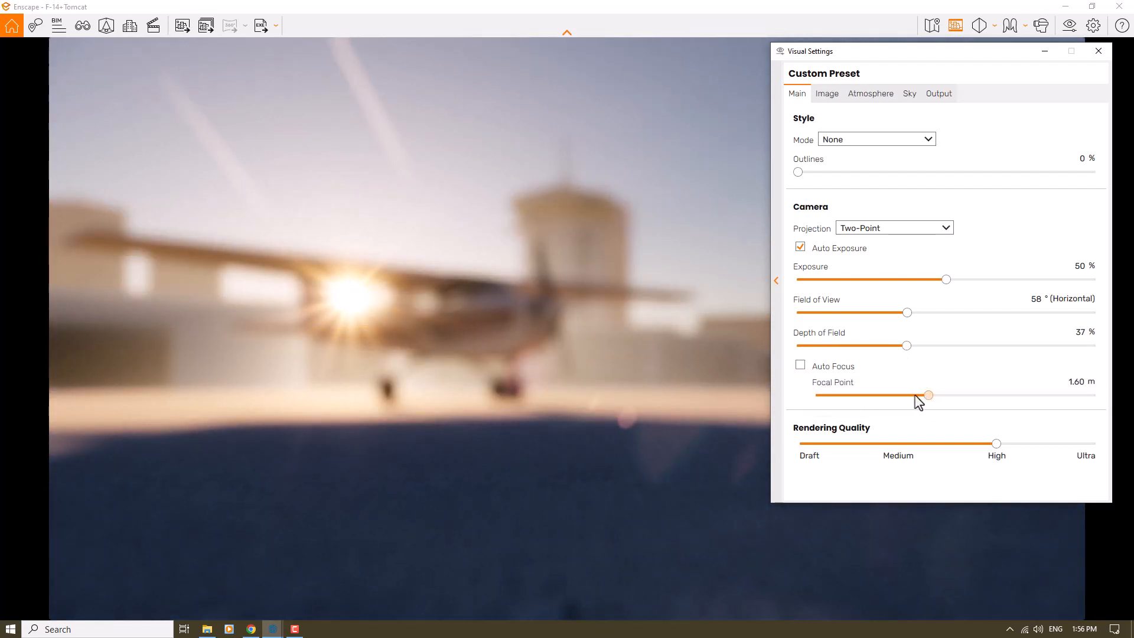
pyautogui.click(1014, 394)
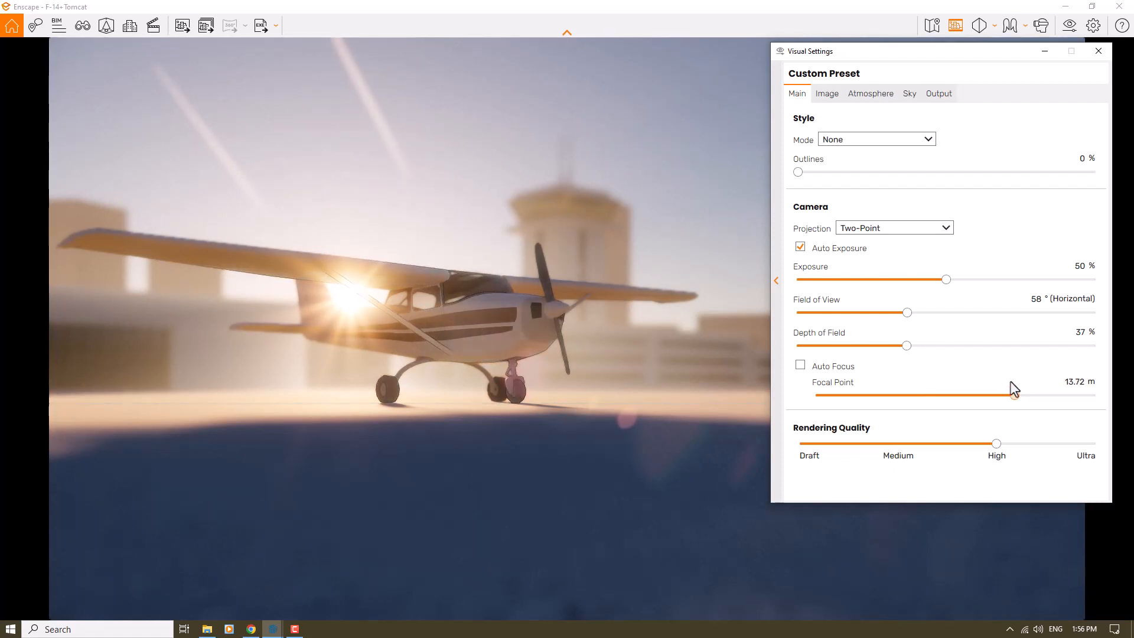
pyautogui.click(1073, 383)
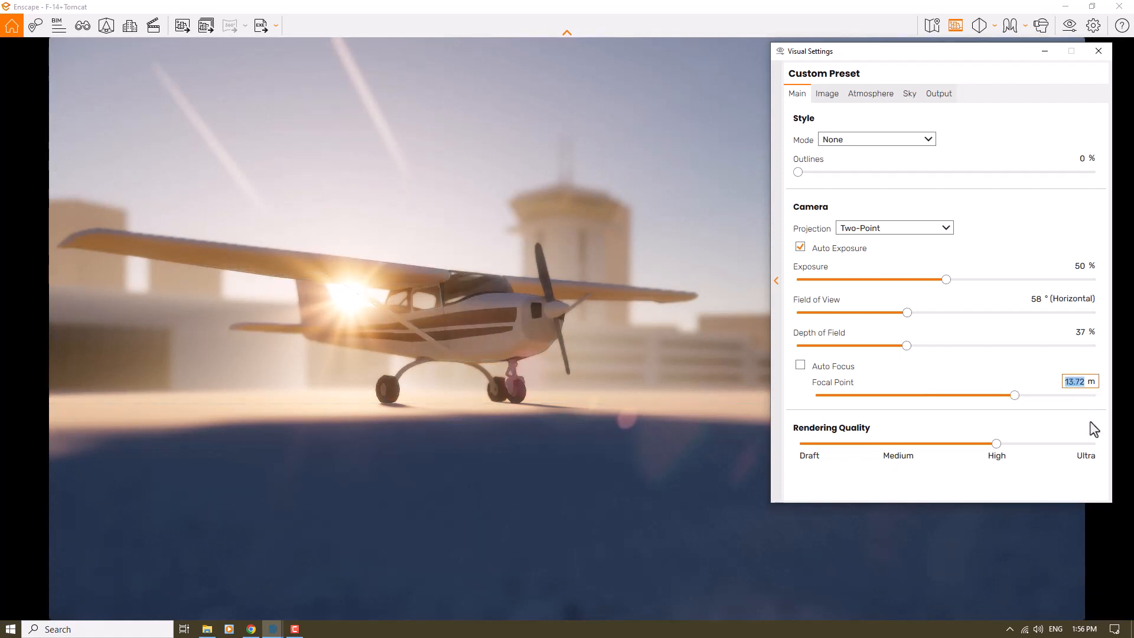
pyautogui.write('13.72')
pyautogui.click(1081, 332)
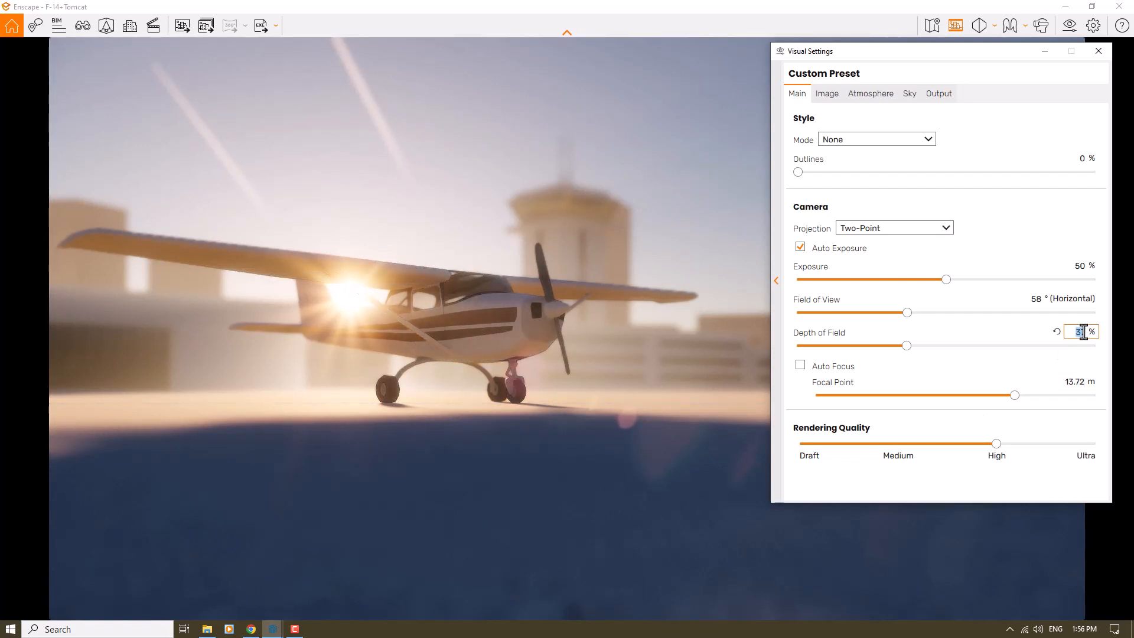
pyautogui.write('9')
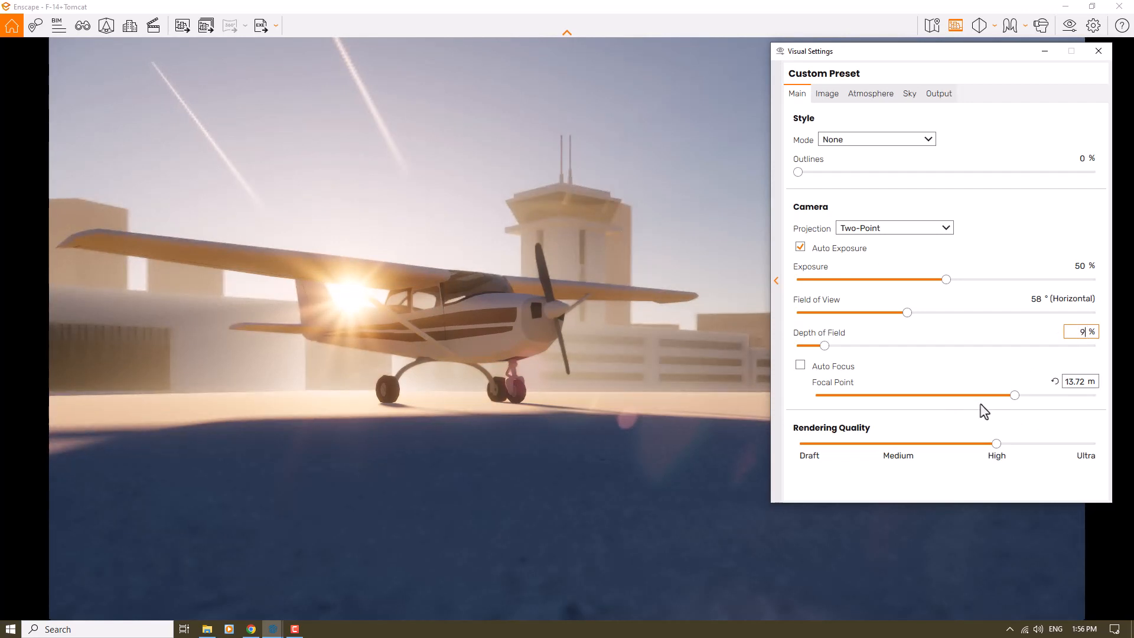
# Raise the camera exposure to 54 % and the image saturation to 118 %
pyautogui.moveTo(946, 280); pyautogui.dragTo(959, 281)
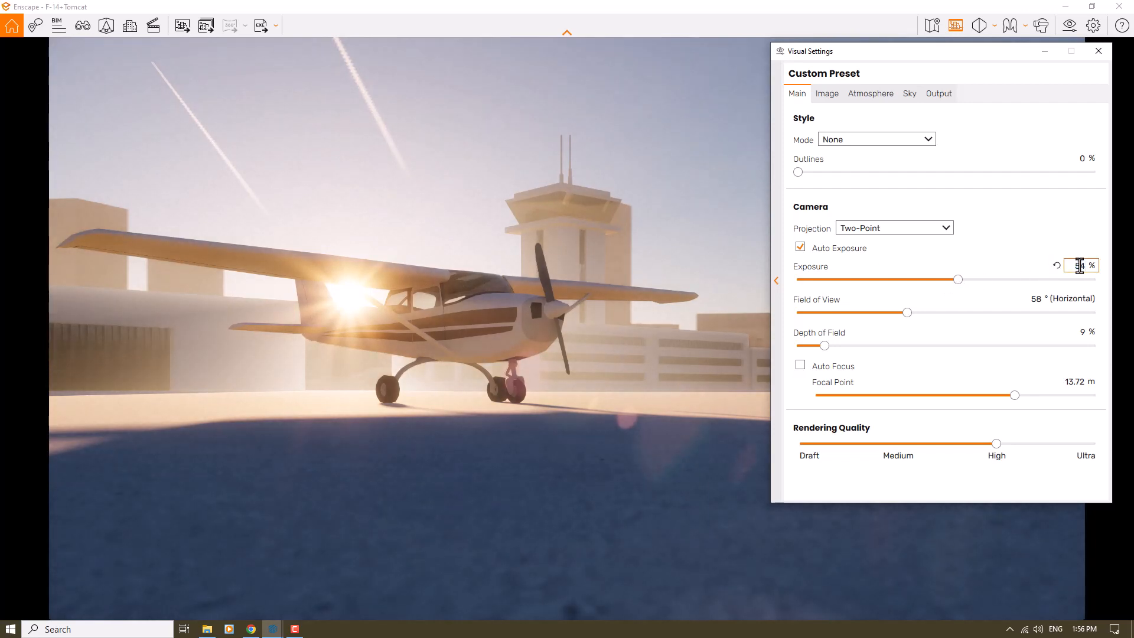
pyautogui.click(826, 95)
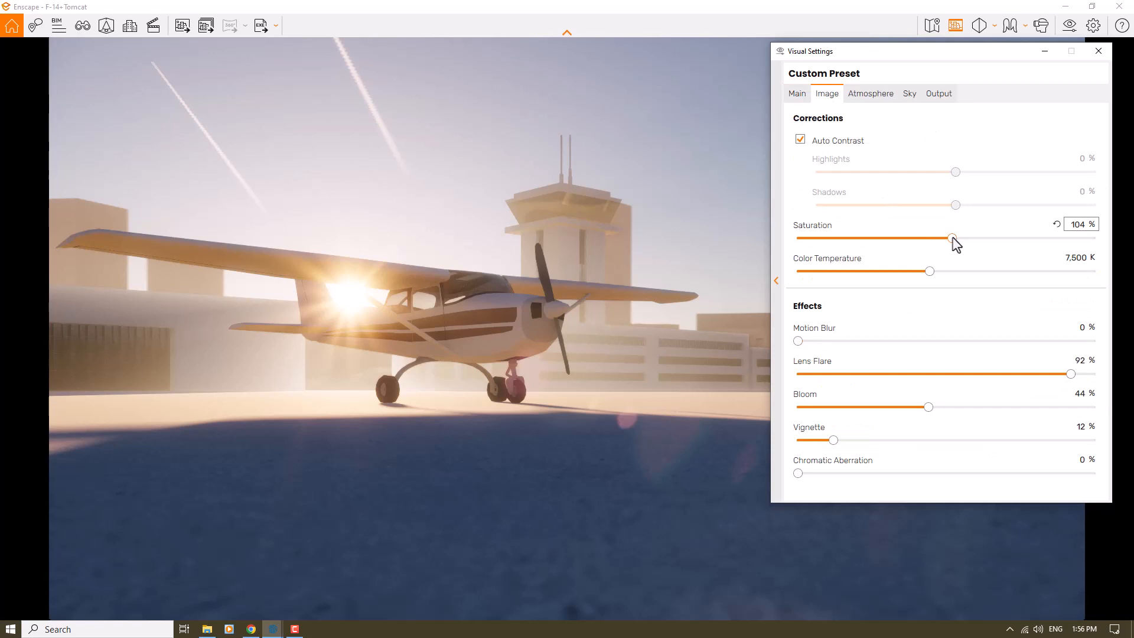
pyautogui.moveTo(953, 238); pyautogui.dragTo(977, 243)
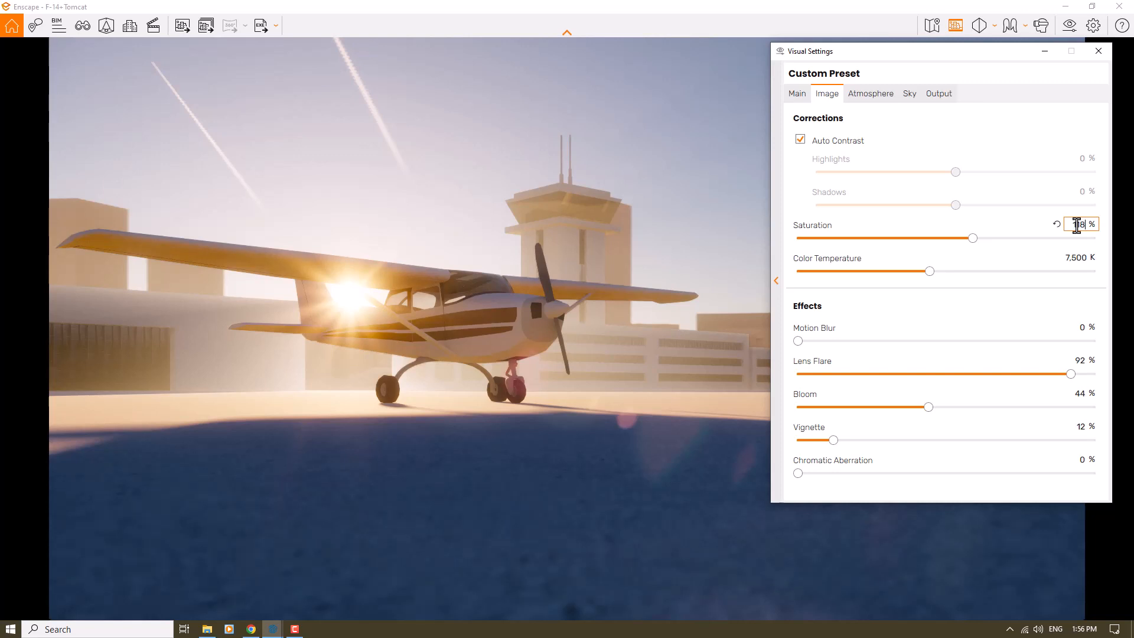
# Set the output image format to JPEG (*.jpg), choose an output resolution, and close the visual settings
pyautogui.click(891, 94)
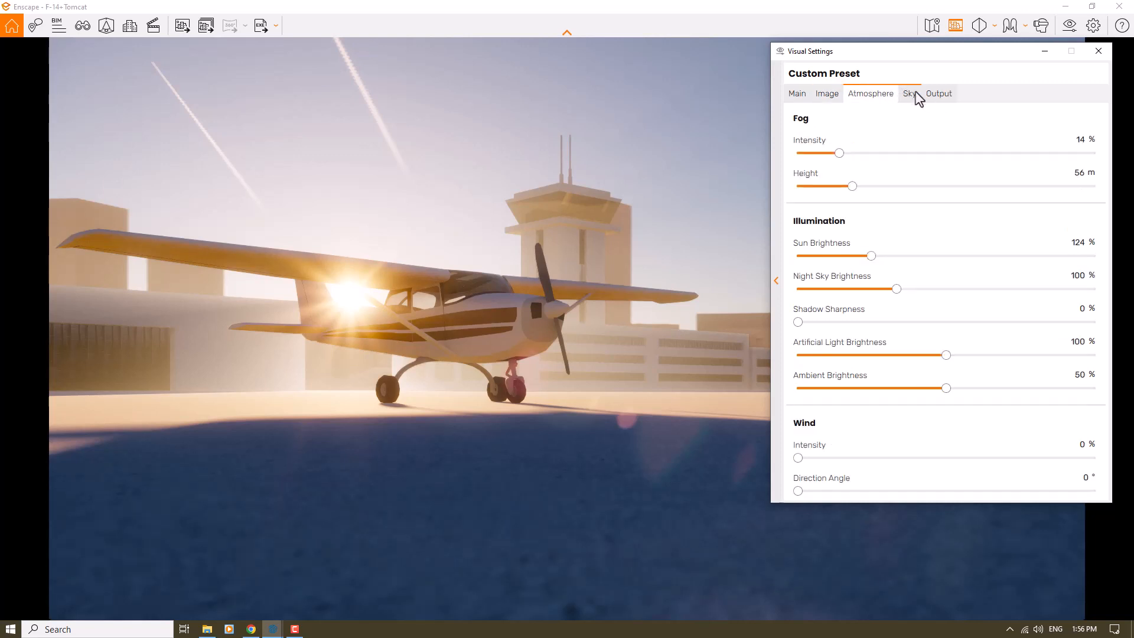
pyautogui.click(913, 94)
pyautogui.click(941, 95)
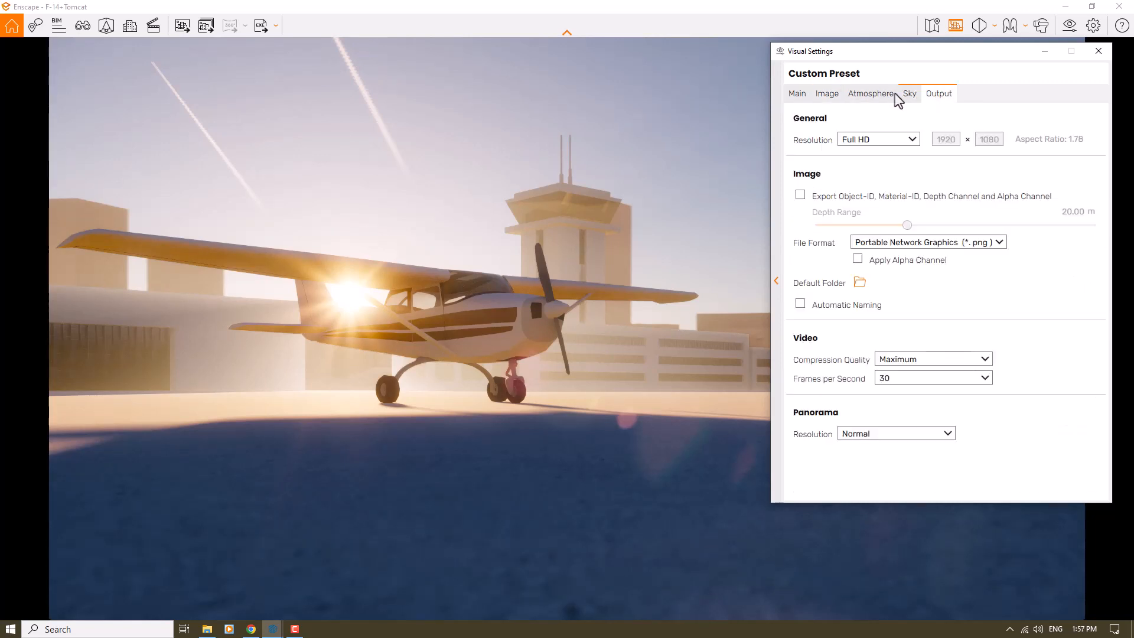
pyautogui.click(898, 241)
pyautogui.click(891, 270)
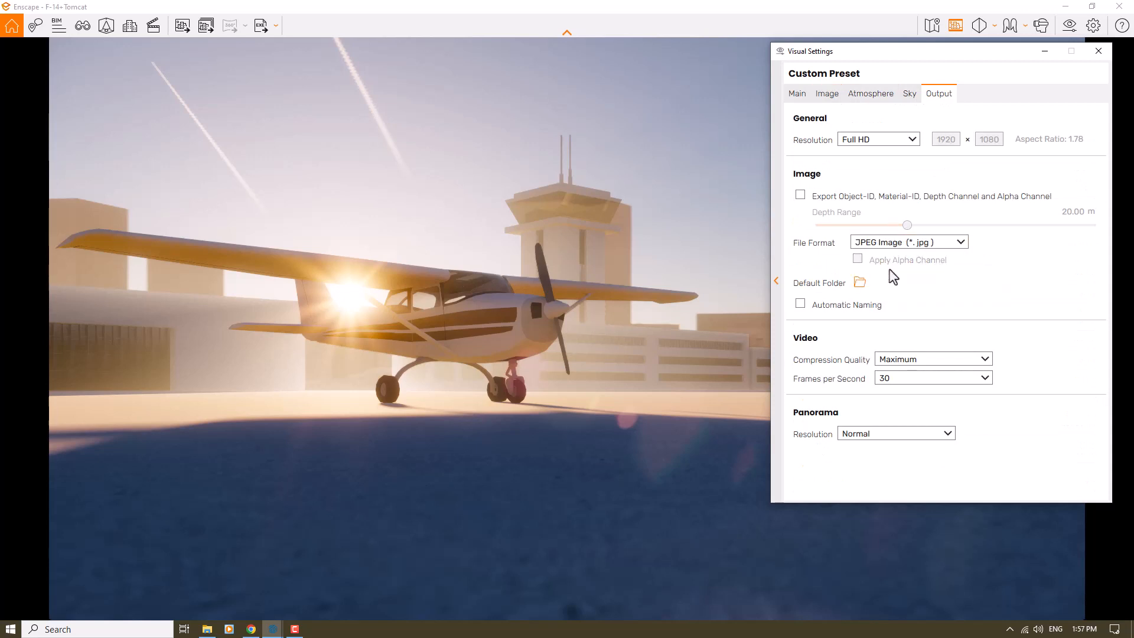
pyautogui.click(871, 147)
pyautogui.click(872, 204)
pyautogui.click(798, 96)
pyautogui.click(1099, 52)
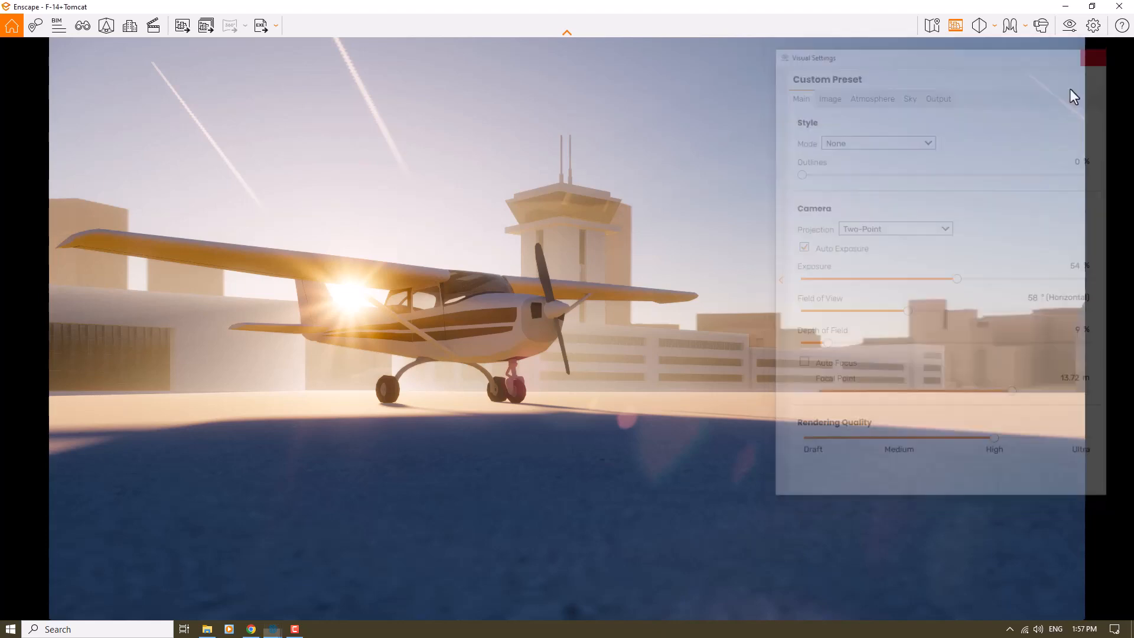
# Place the Enscape render window beside the SketchUp window and switch to SketchUp
pyautogui.moveTo(561, 8); pyautogui.dragTo(1131, 47)
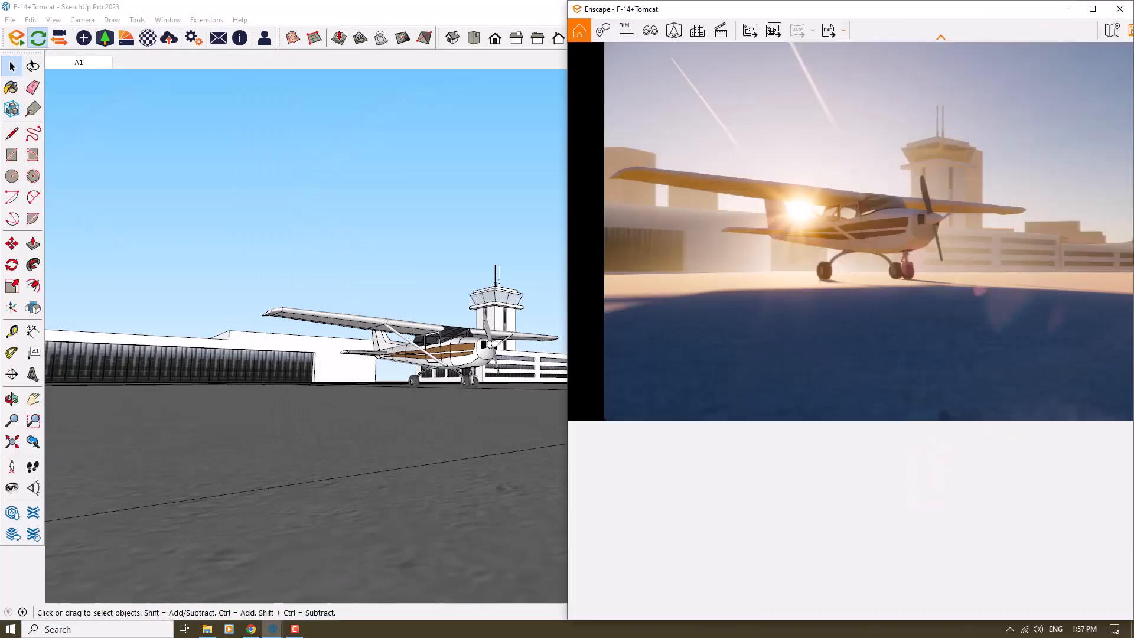
pyautogui.click(149, 196)
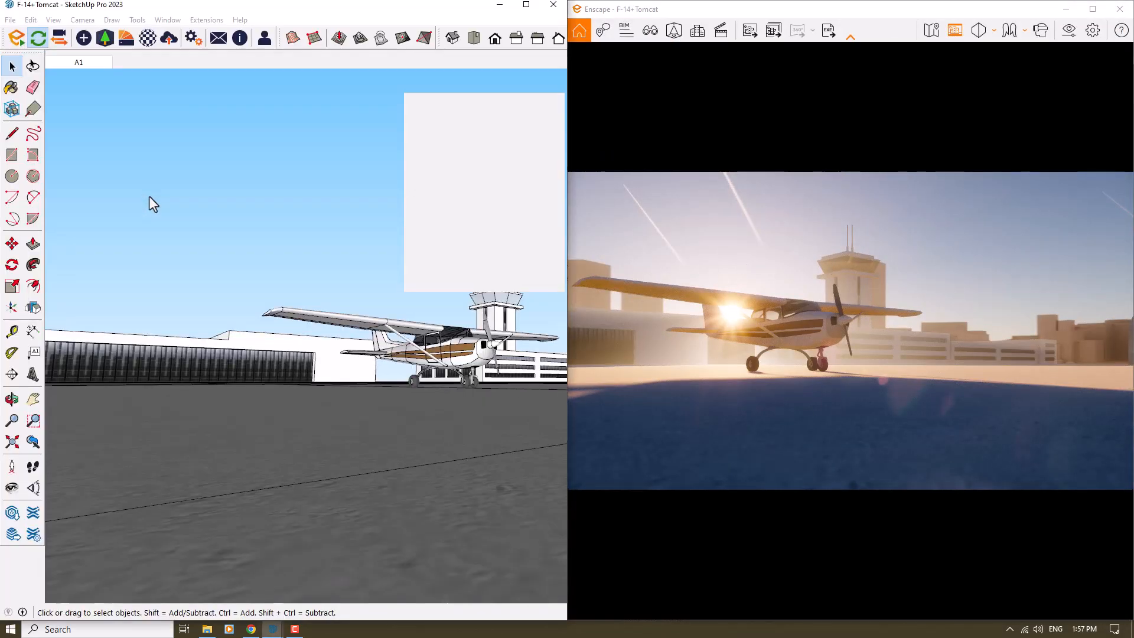
# Open the Enscape Material Editor and sample the white material from the plane's fuselage for editing
pyautogui.scroll(5, 179, 343)
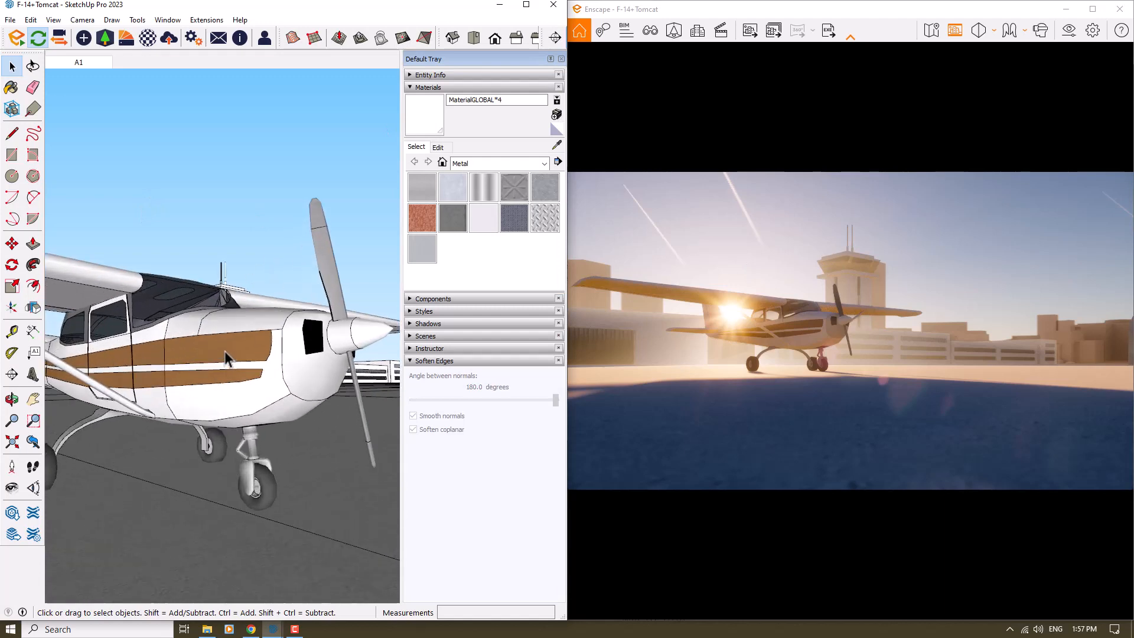
pyautogui.click(147, 39)
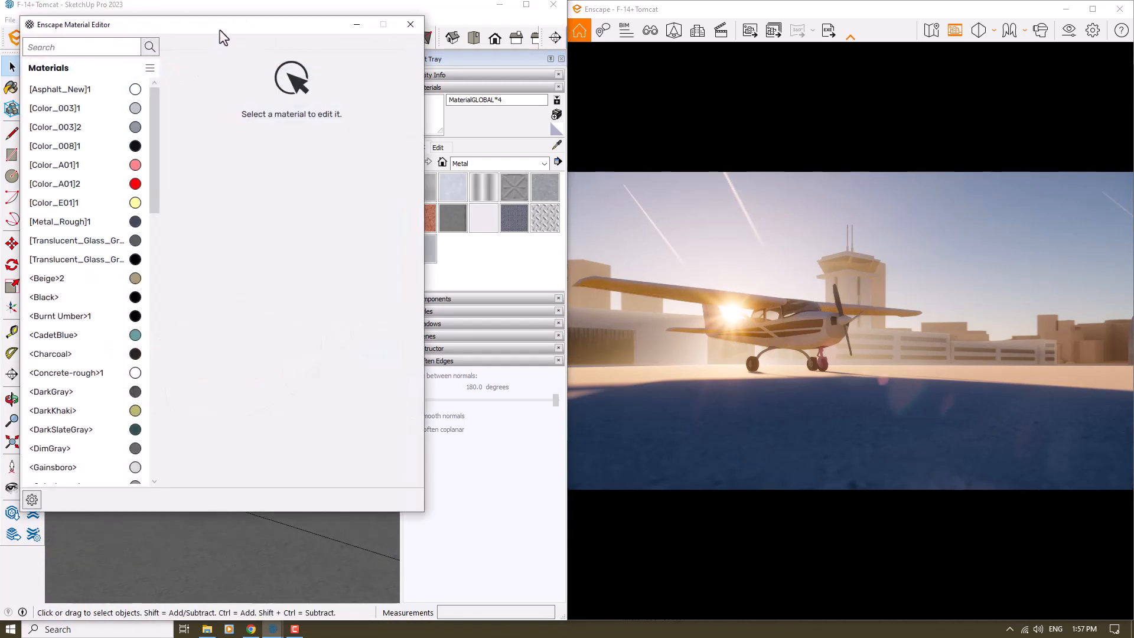
pyautogui.moveTo(223, 37)
pyautogui.mouseDown()
pyautogui.moveTo(350, 476)
pyautogui.moveTo(329, 521)
pyautogui.mouseUp()
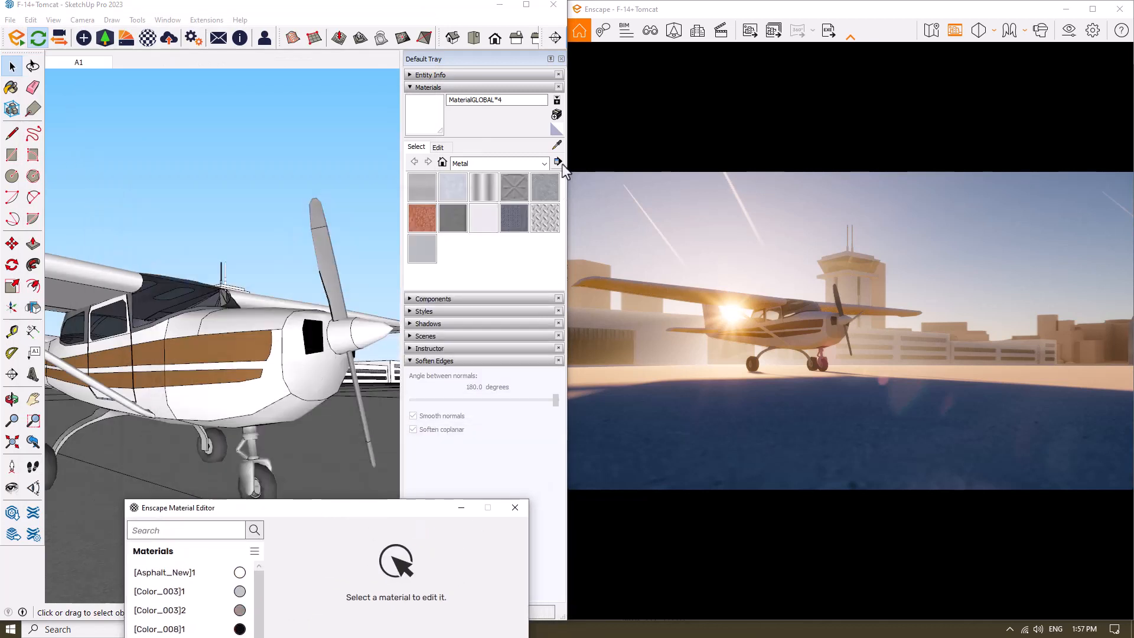
pyautogui.click(560, 146)
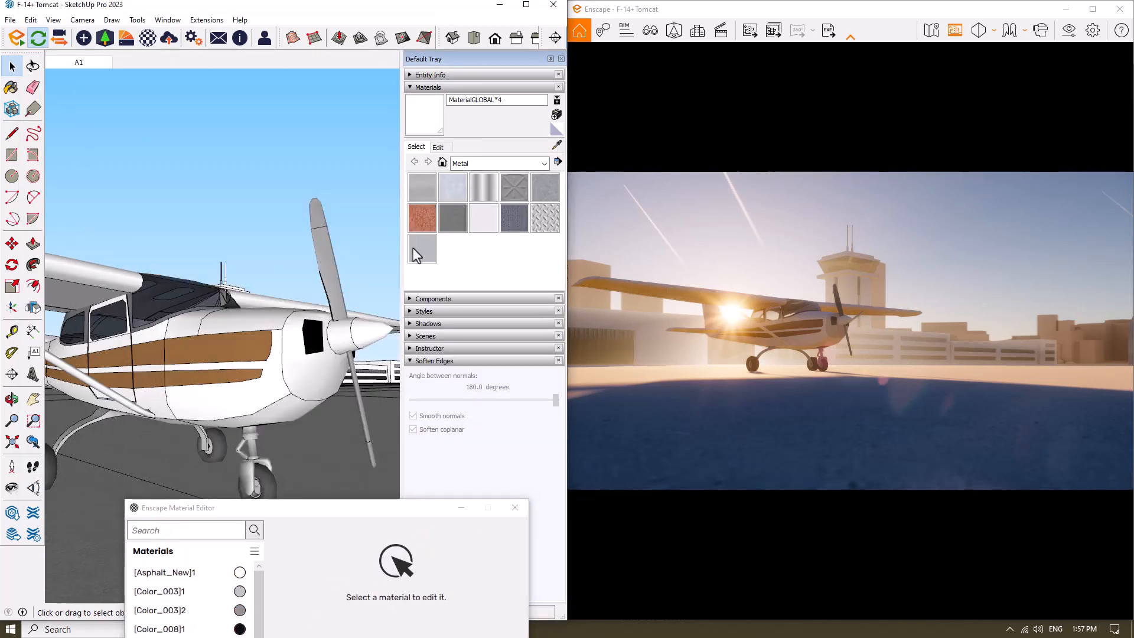
pyautogui.click(558, 147)
pyautogui.click(279, 367)
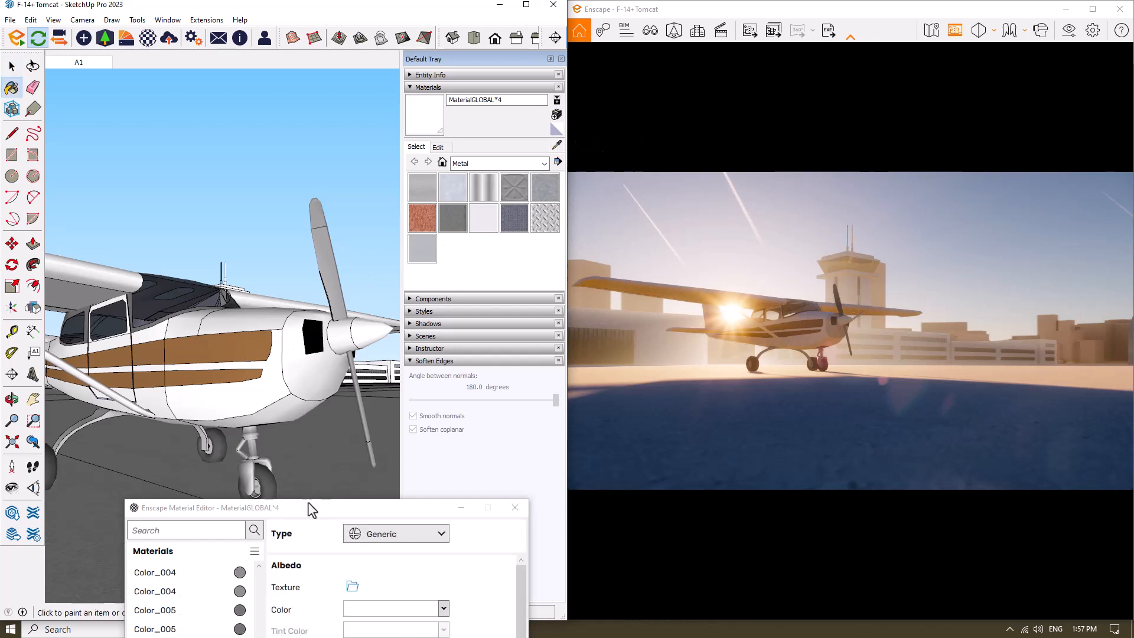
pyautogui.moveTo(308, 509); pyautogui.dragTo(240, 155)
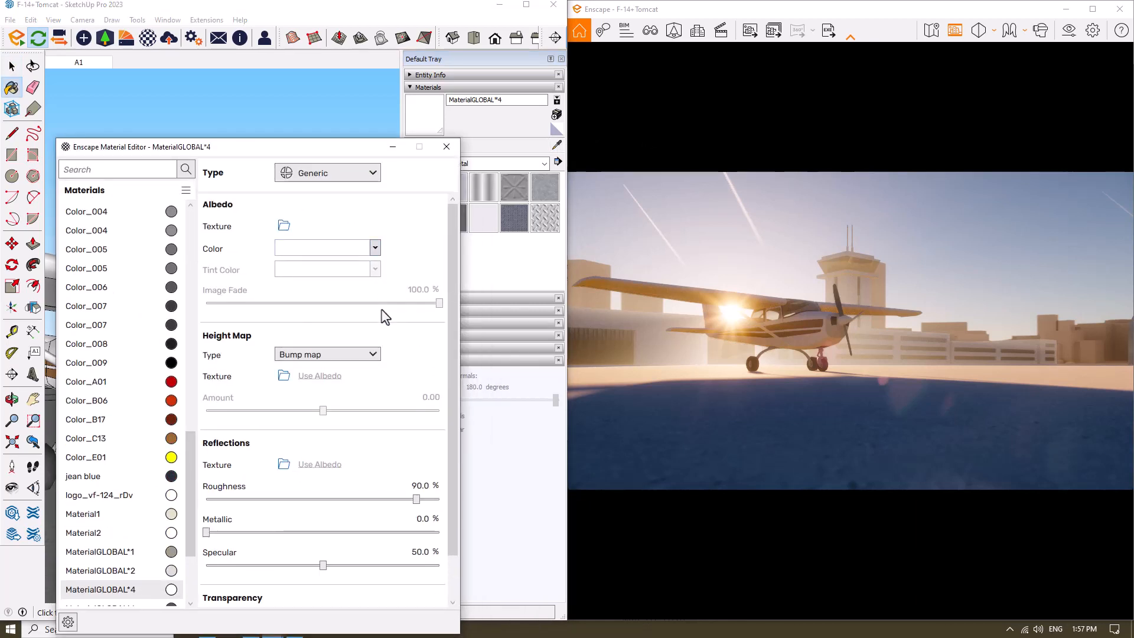
# Try a roughness of 0 % and a metallic value of 90 % on the fuselage's white material
pyautogui.click(417, 485)
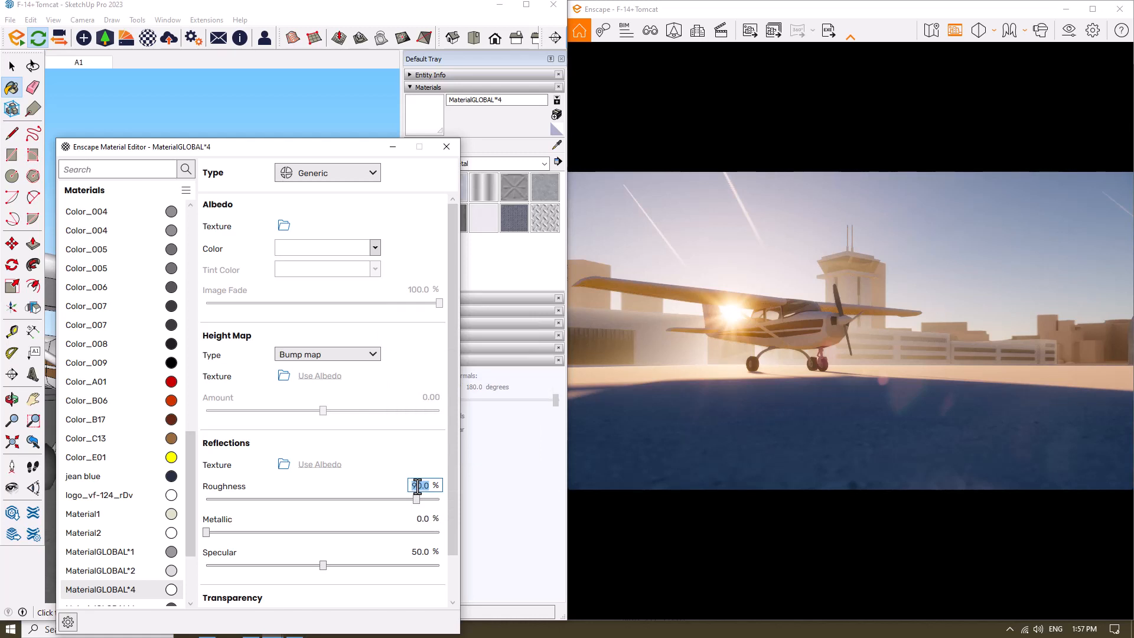
pyautogui.write('0')
pyautogui.press('Return')
pyautogui.click(425, 521)
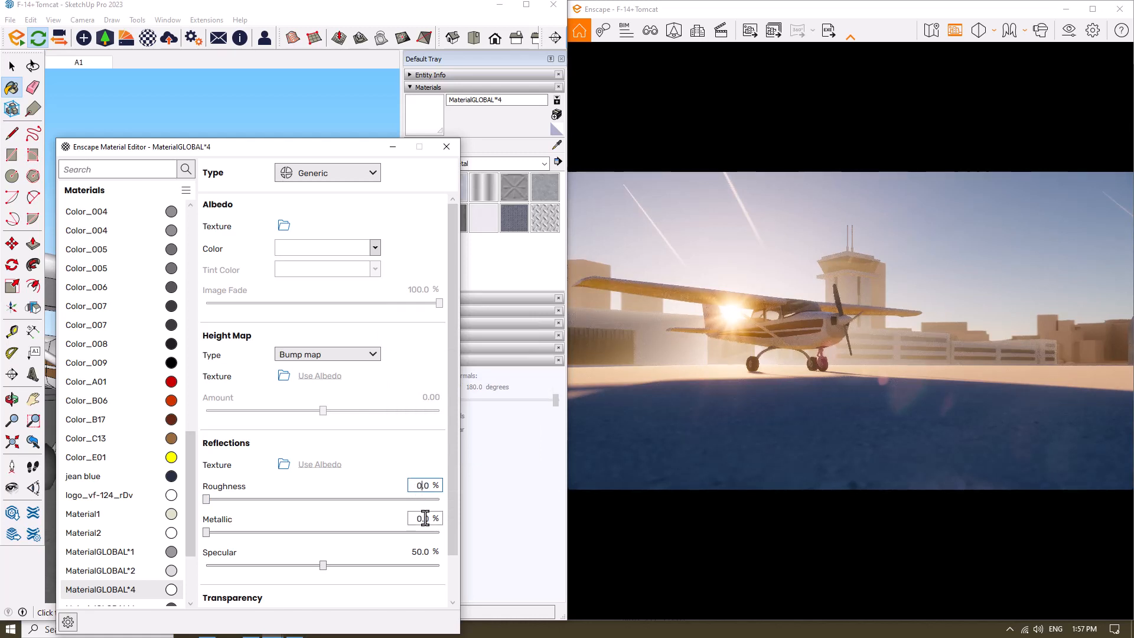
pyautogui.write('90')
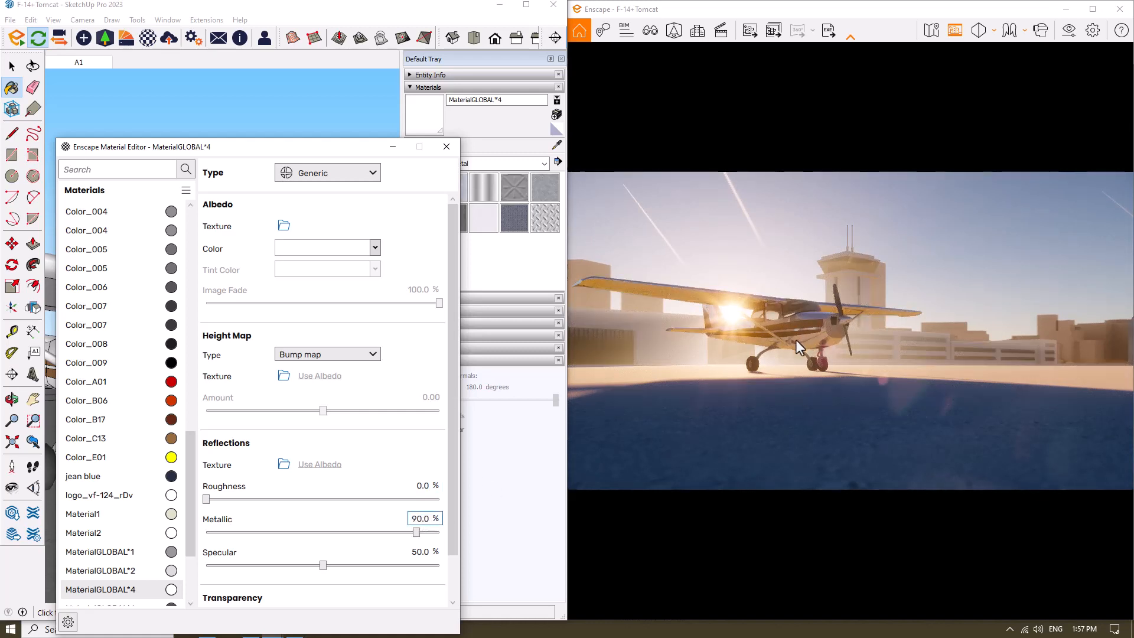
# Set the white fuselage material's metallic value to 66 %, roughness to 26 %, and specular to 58 %
pyautogui.click(427, 520)
pyautogui.click(421, 485)
pyautogui.write('22')
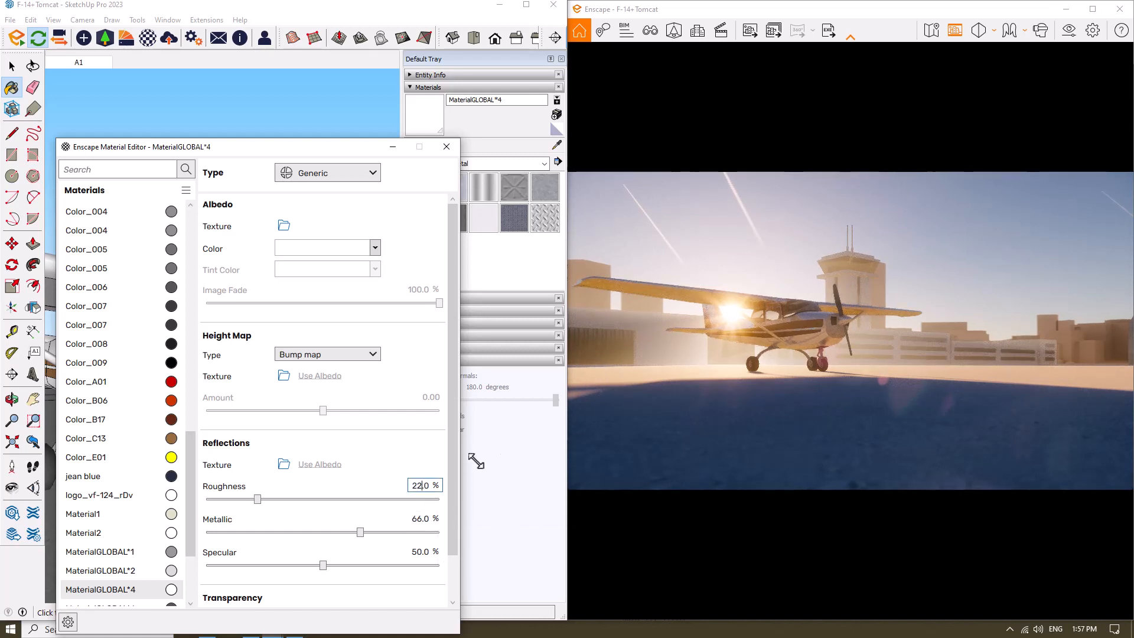
pyautogui.click(417, 485)
pyautogui.click(420, 551)
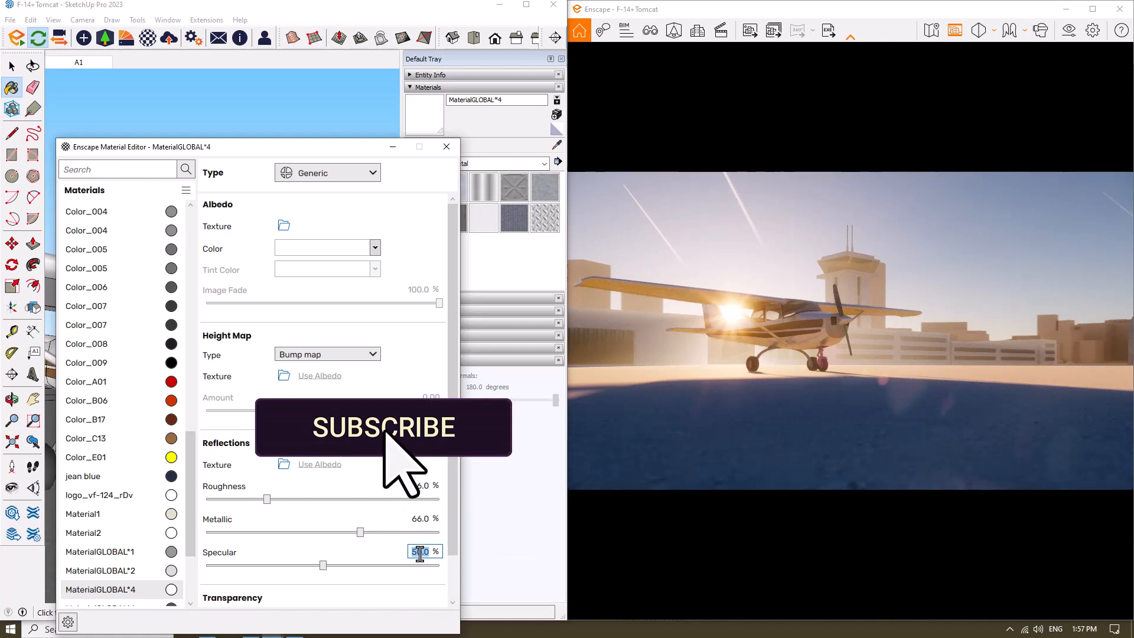
pyautogui.write('58')
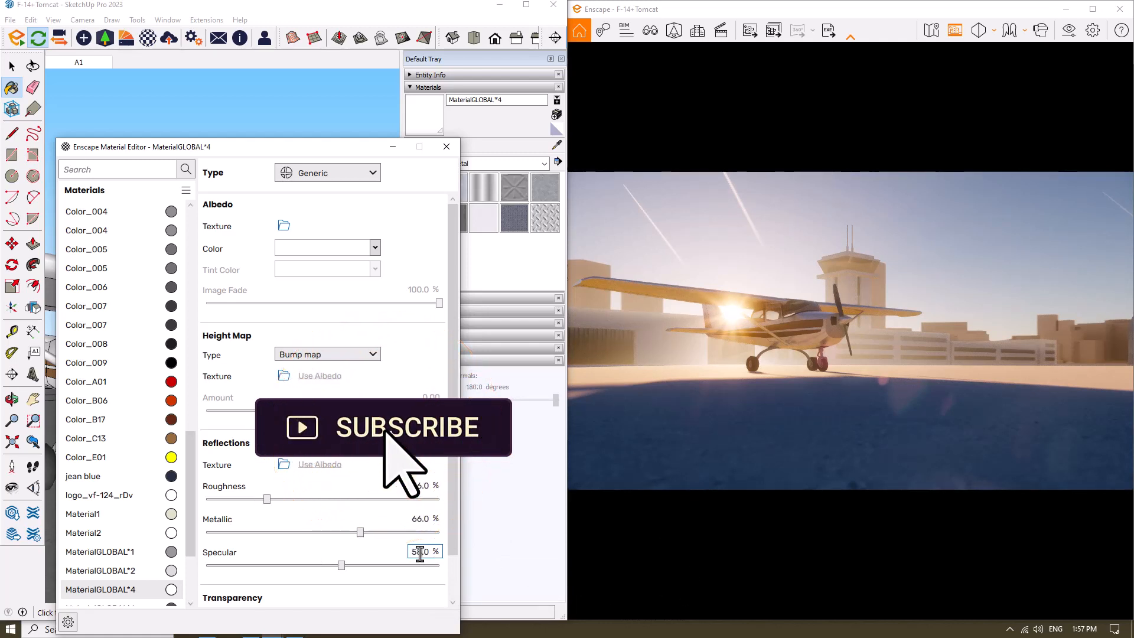
pyautogui.click(375, 248)
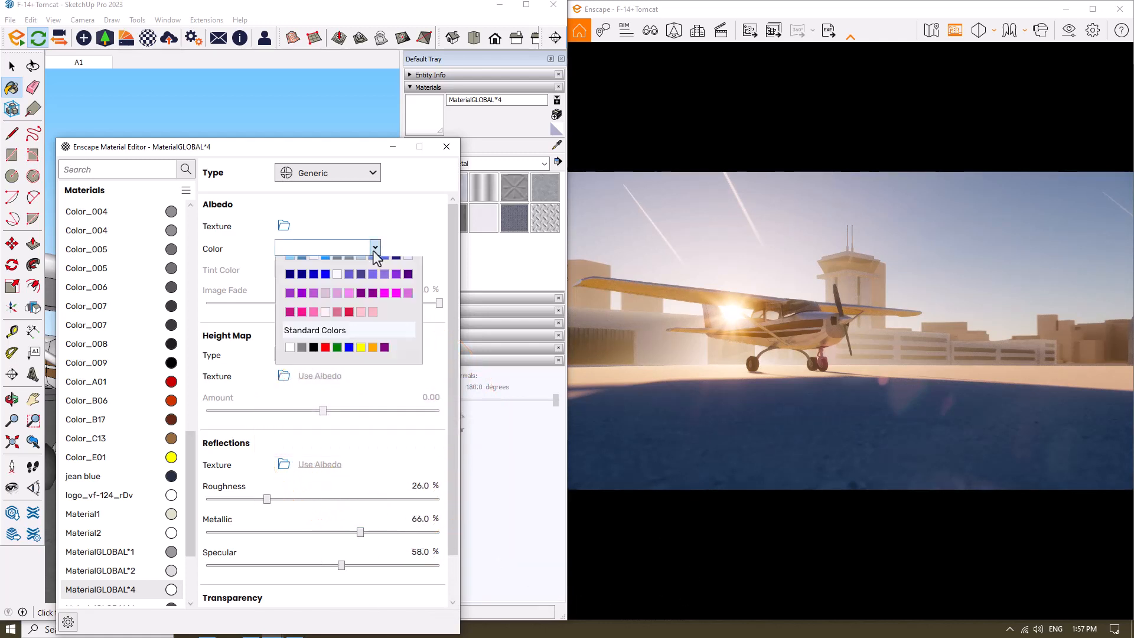
pyautogui.click(382, 311)
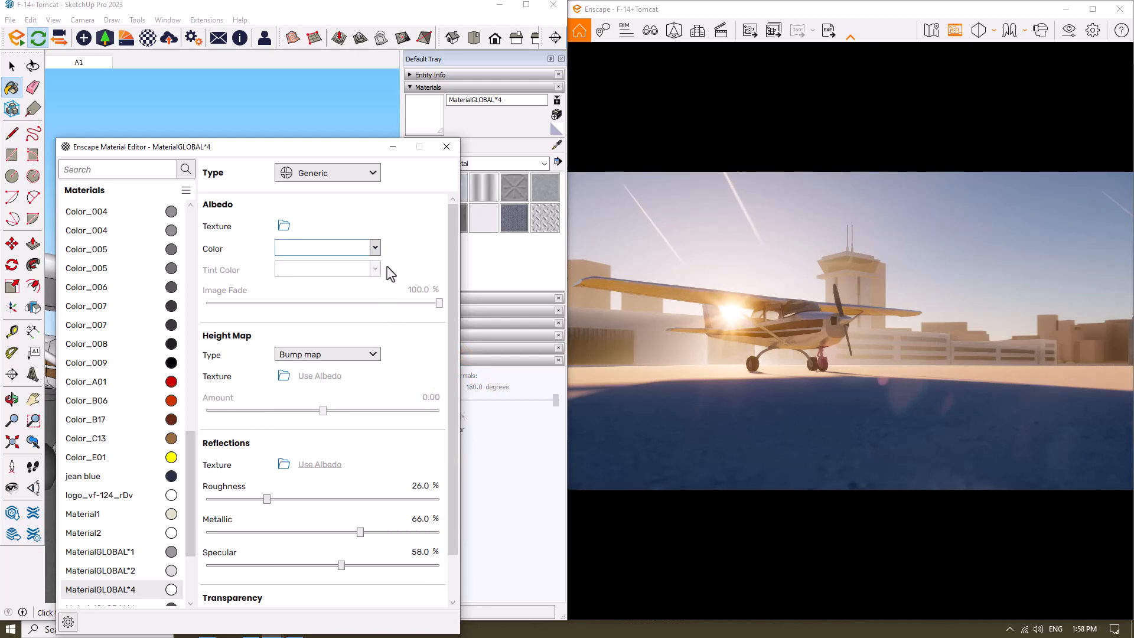
pyautogui.moveTo(451, 250); pyautogui.dragTo(445, 409)
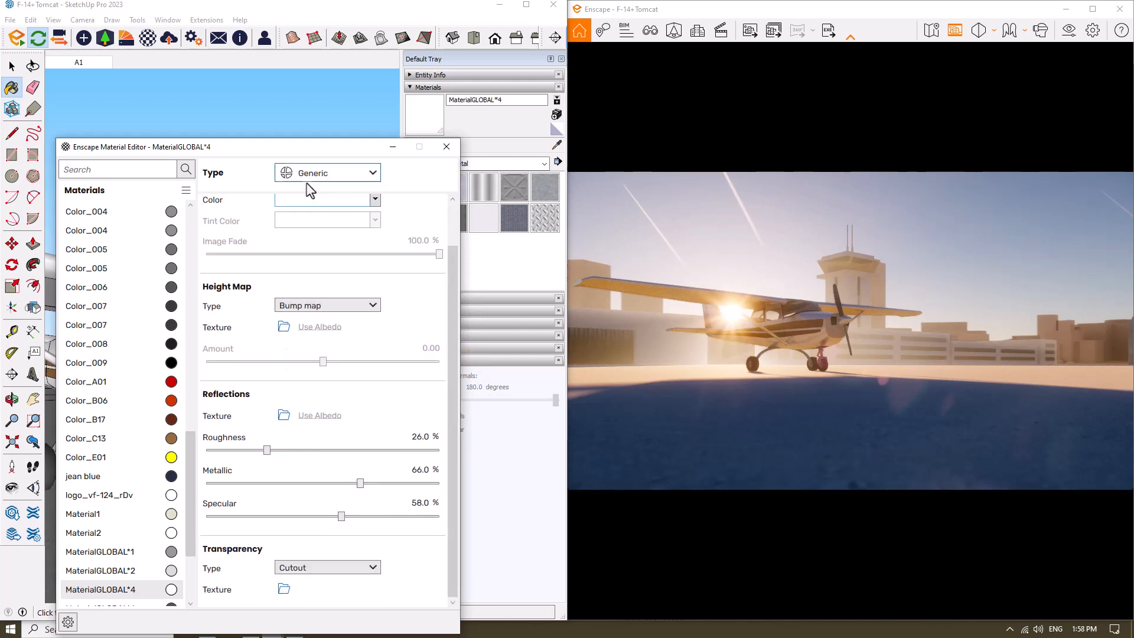
# Sample the brown stripe material on the plane's fuselage and change its albedo color to red
pyautogui.moveTo(319, 153); pyautogui.dragTo(309, 457)
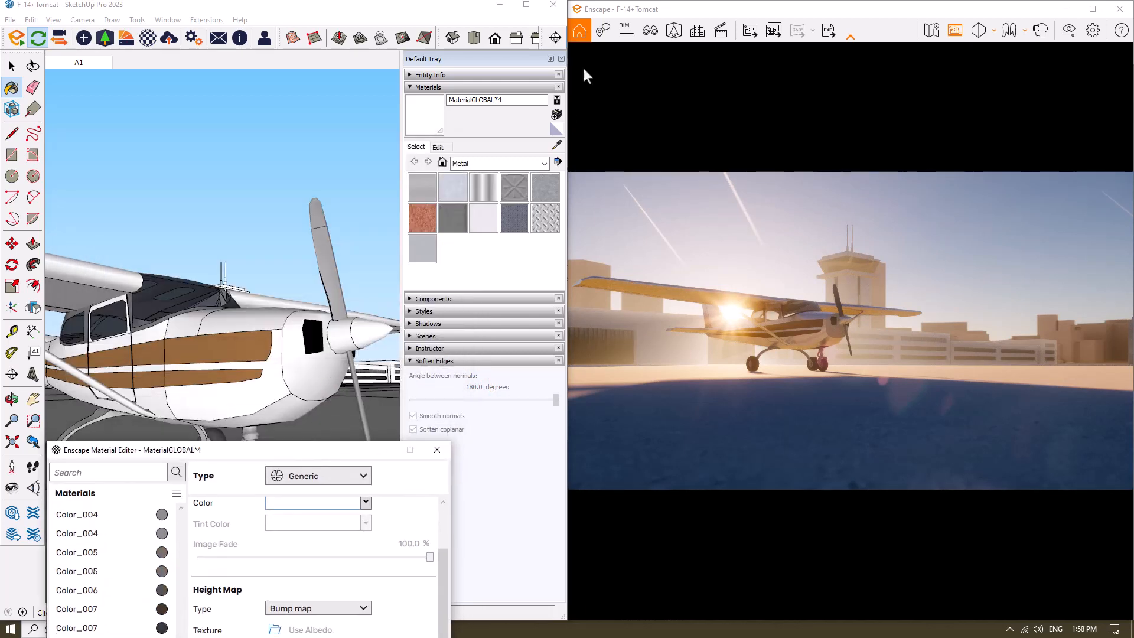
pyautogui.click(557, 147)
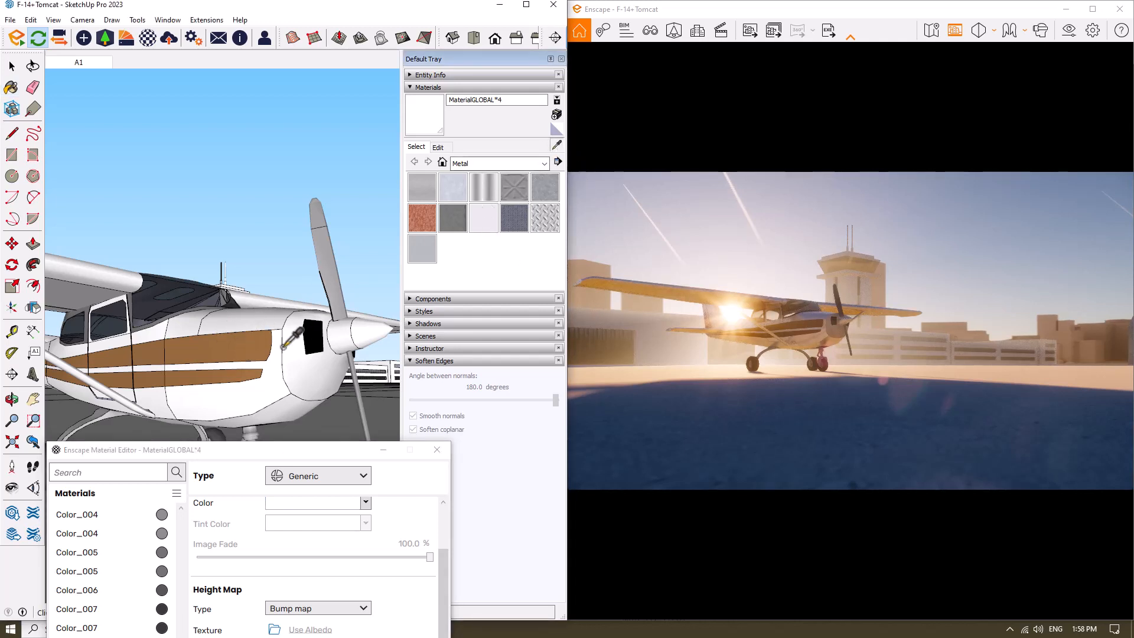
pyautogui.click(239, 335)
pyautogui.moveTo(265, 455); pyautogui.dragTo(291, 249)
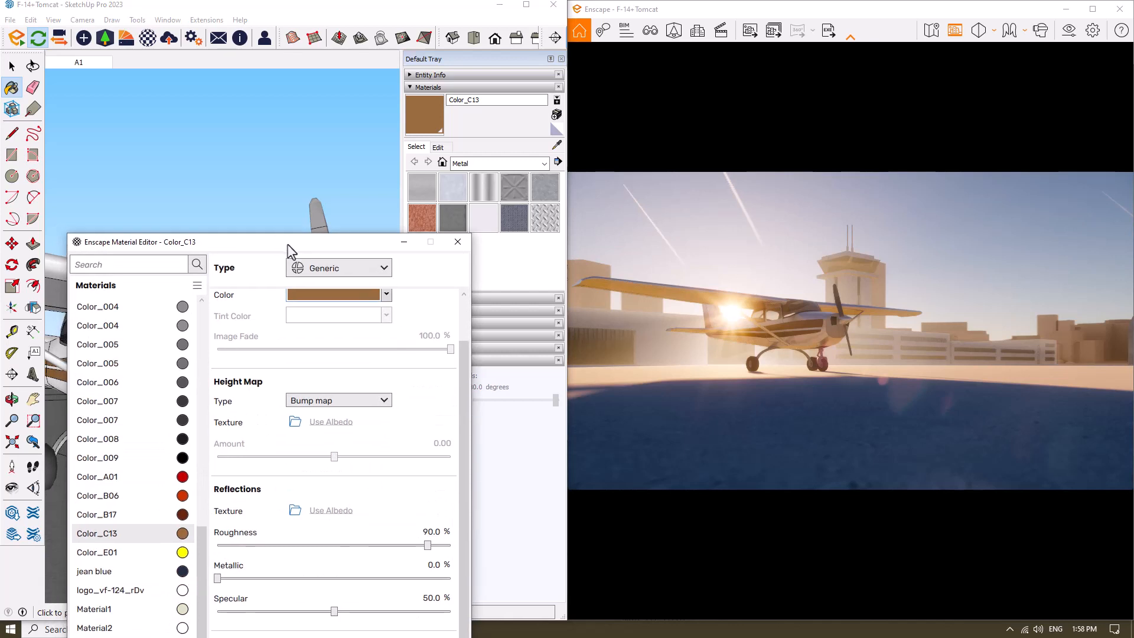
pyautogui.click(387, 295)
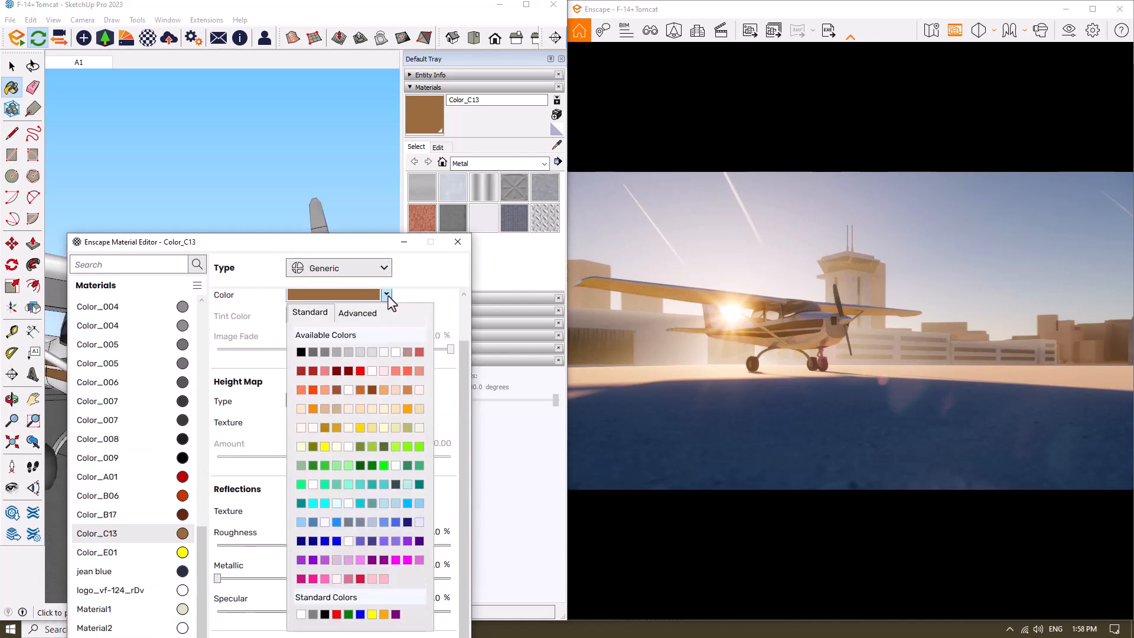
pyautogui.click(360, 370)
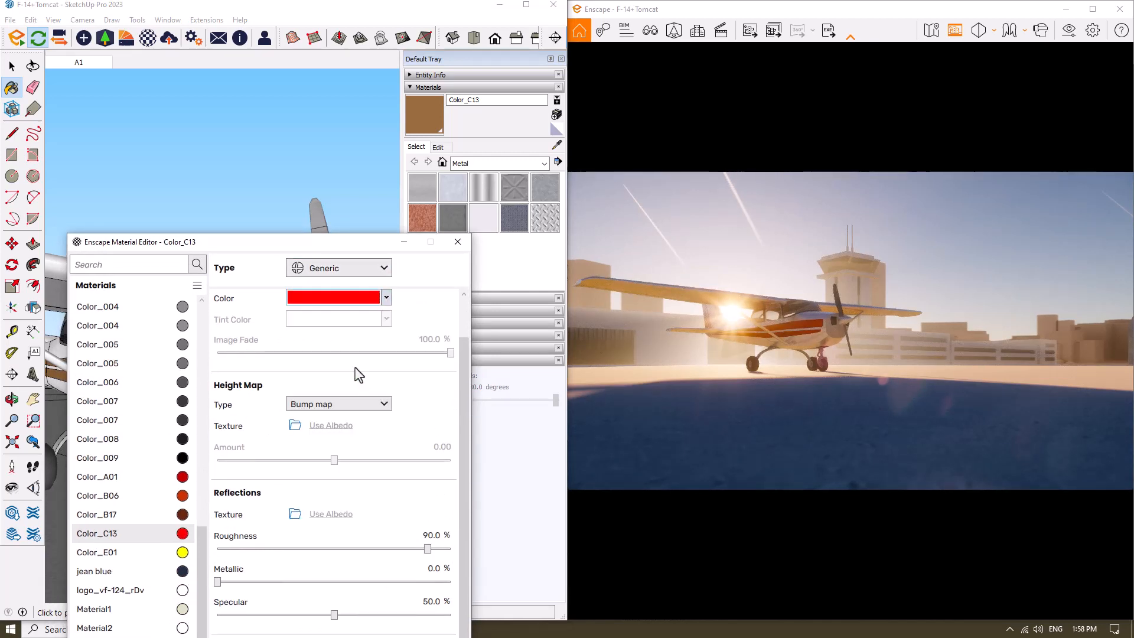
# Set the red stripe material's roughness to 26 %, specular to 72 %, and metallic to 66 %
pyautogui.click(432, 535)
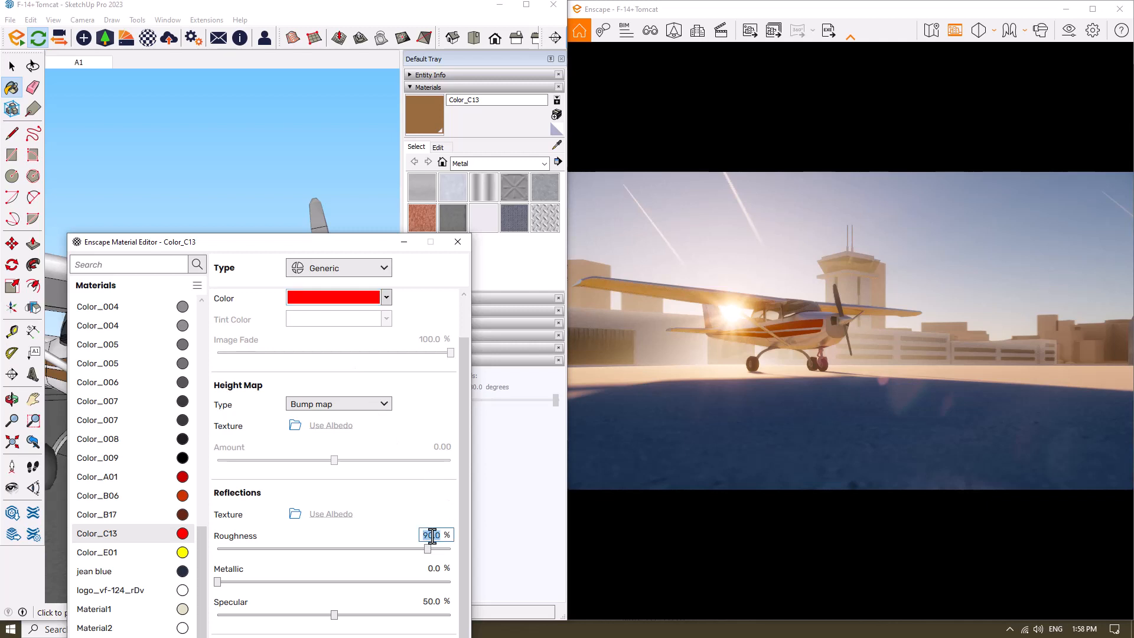
pyautogui.click(431, 568)
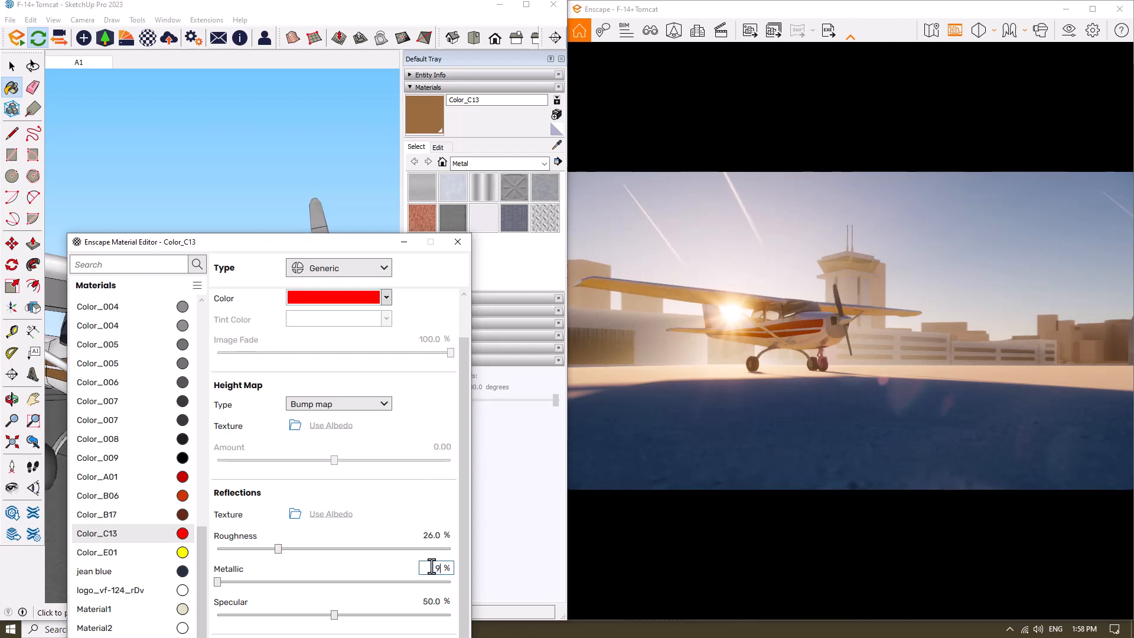
pyautogui.write('92')
pyautogui.press('Return')
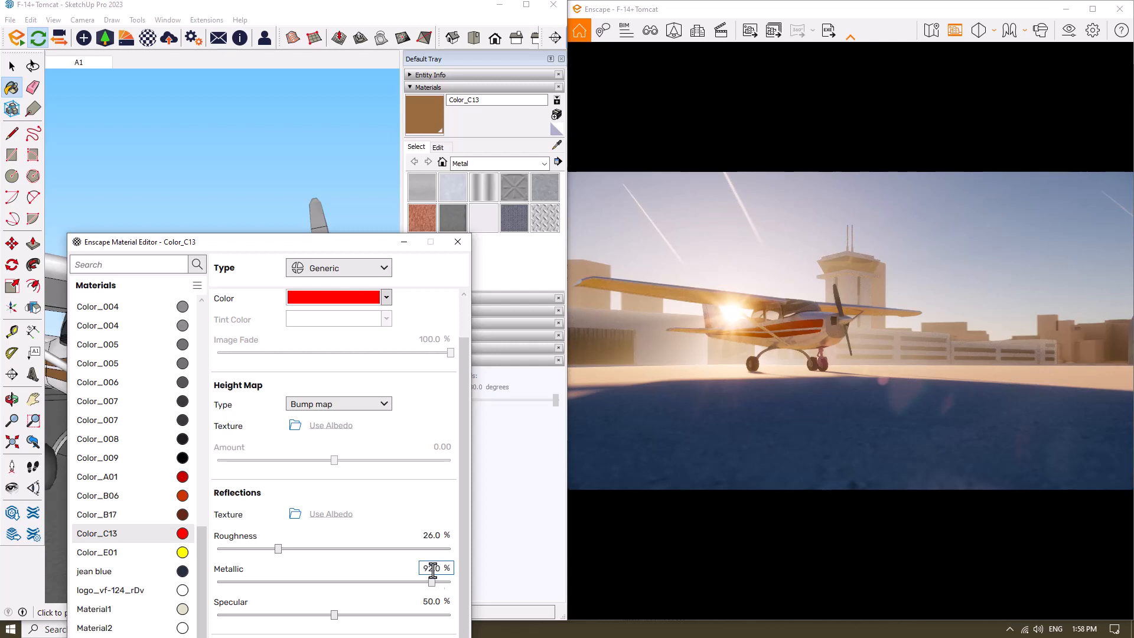
pyautogui.click(433, 601)
pyautogui.write('72')
pyautogui.press('Return')
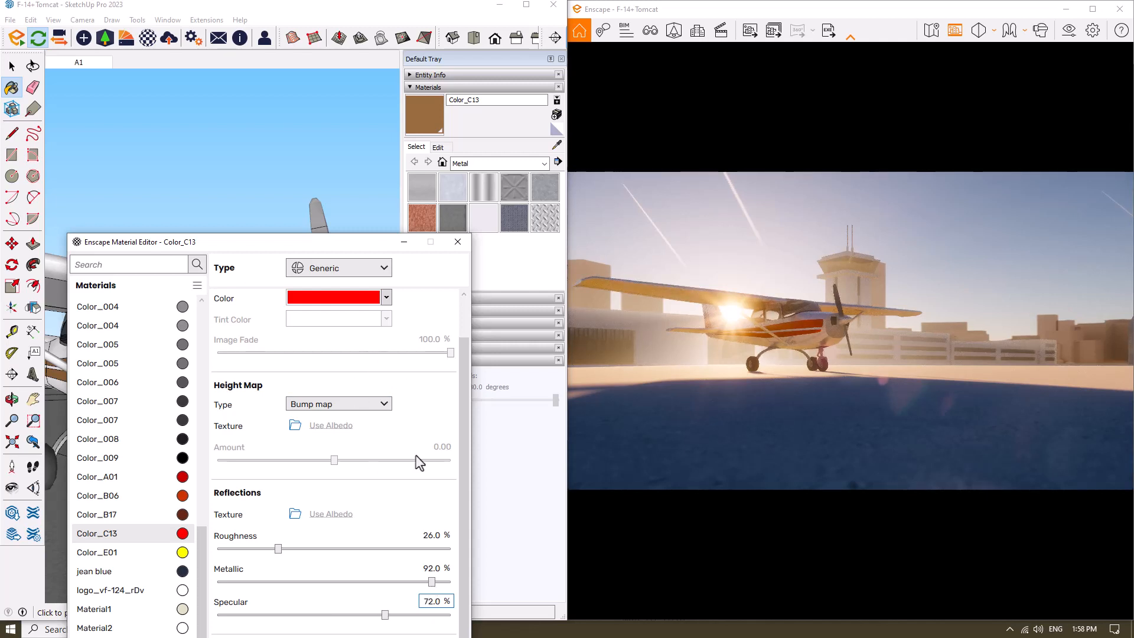
pyautogui.click(427, 569)
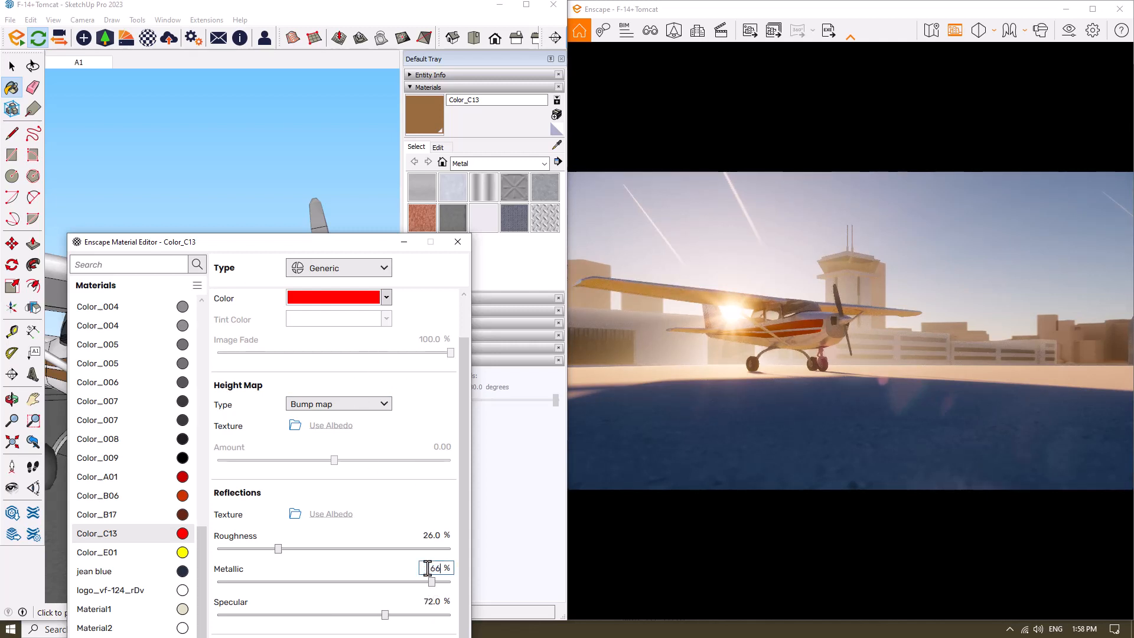
pyautogui.press('Return')
# Sample the grey material from the plane's propeller blade and bring it up for editing in the Enscape Material Editor
pyautogui.moveTo(362, 264); pyautogui.dragTo(290, 482)
pyautogui.click(554, 142)
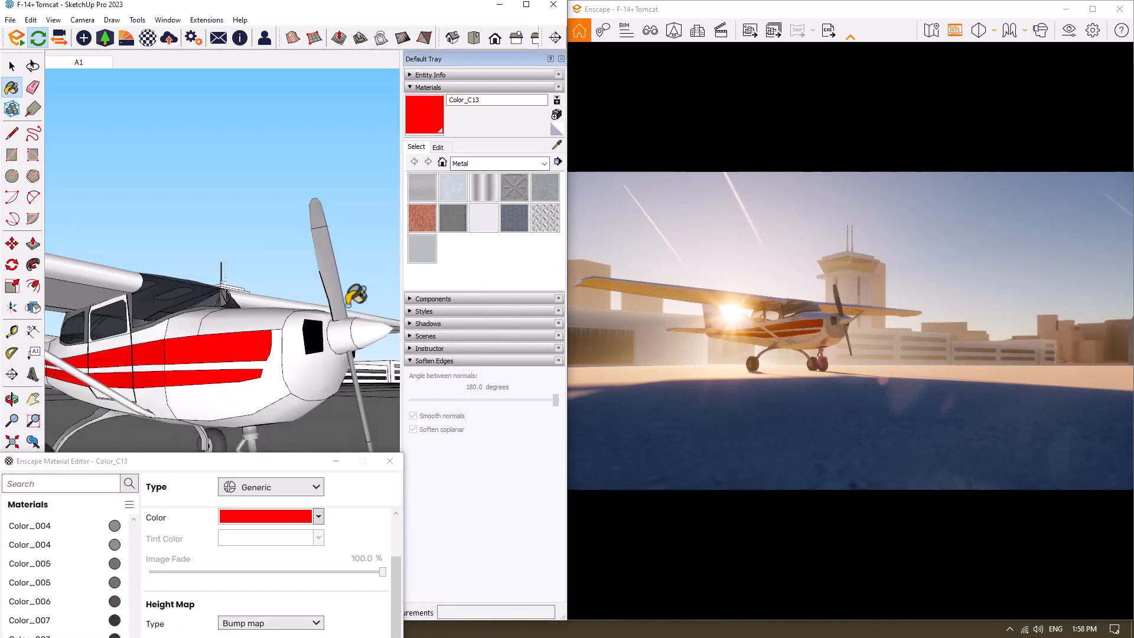
pyautogui.click(555, 141)
pyautogui.scroll(1, 339, 277)
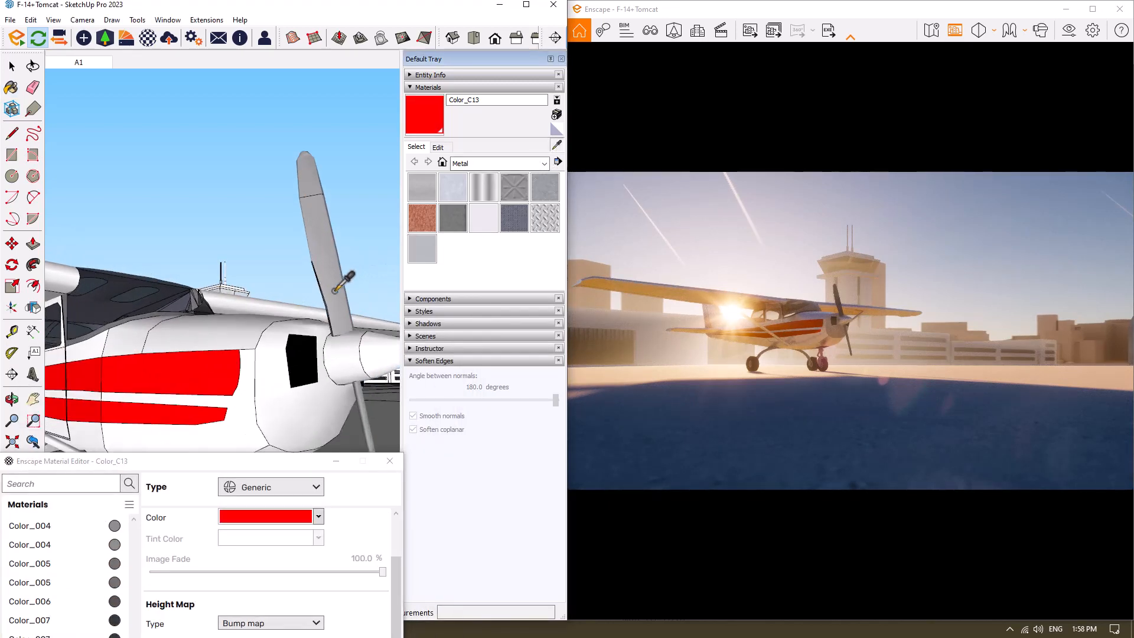
pyautogui.scroll(-3, 330, 252)
pyautogui.moveTo(299, 339)
pyautogui.mouseDown(button='middle')
pyautogui.moveTo(254, 419)
pyautogui.moveTo(71, 388)
pyautogui.moveTo(263, 387)
pyautogui.mouseUp(button='middle')
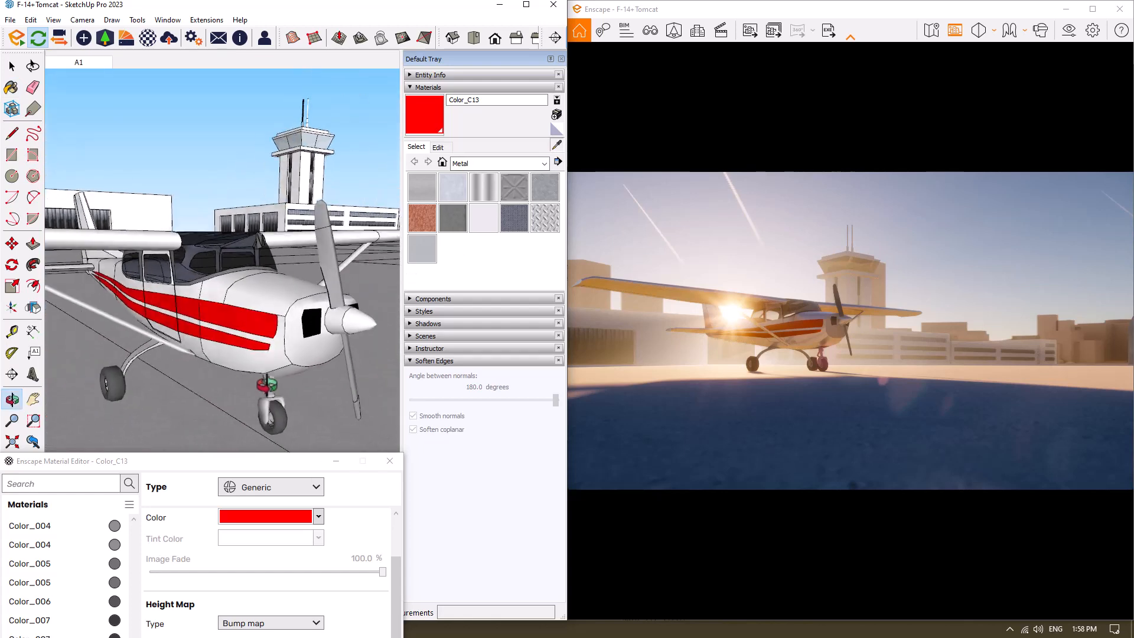
pyautogui.scroll(4, 372, 316)
pyautogui.click(299, 259)
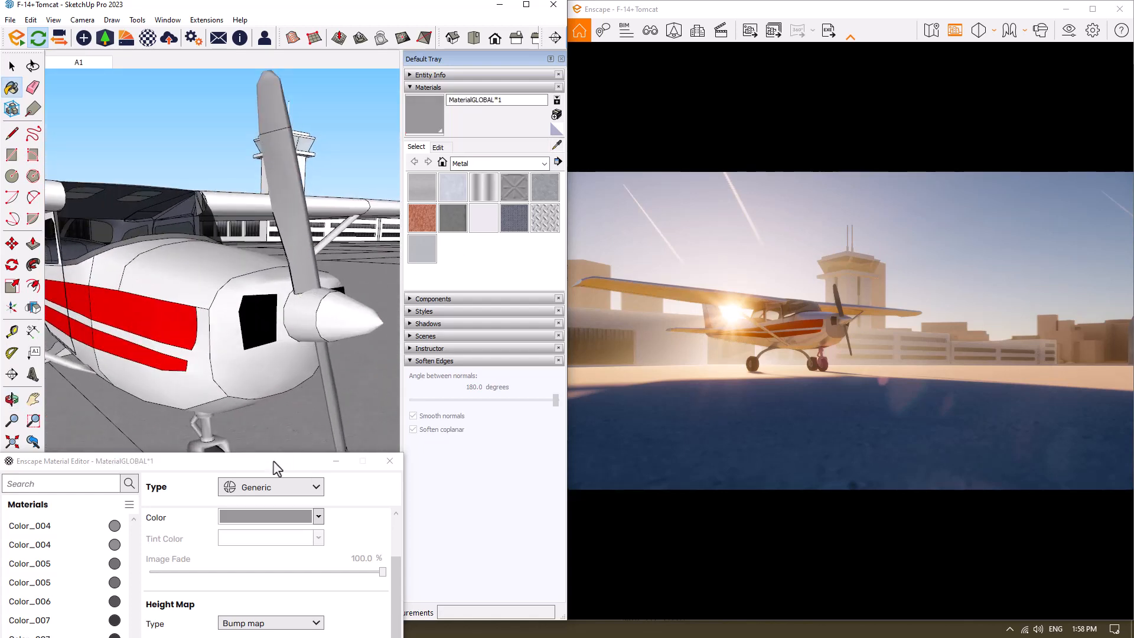
pyautogui.moveTo(273, 461); pyautogui.dragTo(319, 186)
# Try dark grey, black, and white as the propeller blade material's albedo color
pyautogui.click(367, 238)
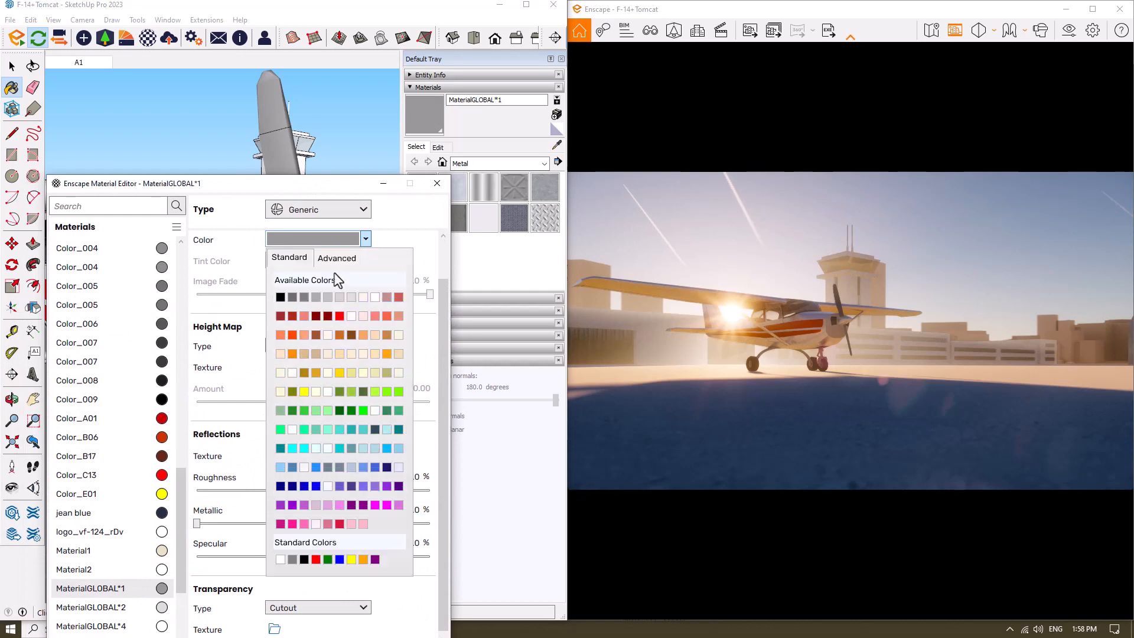
pyautogui.click(287, 300)
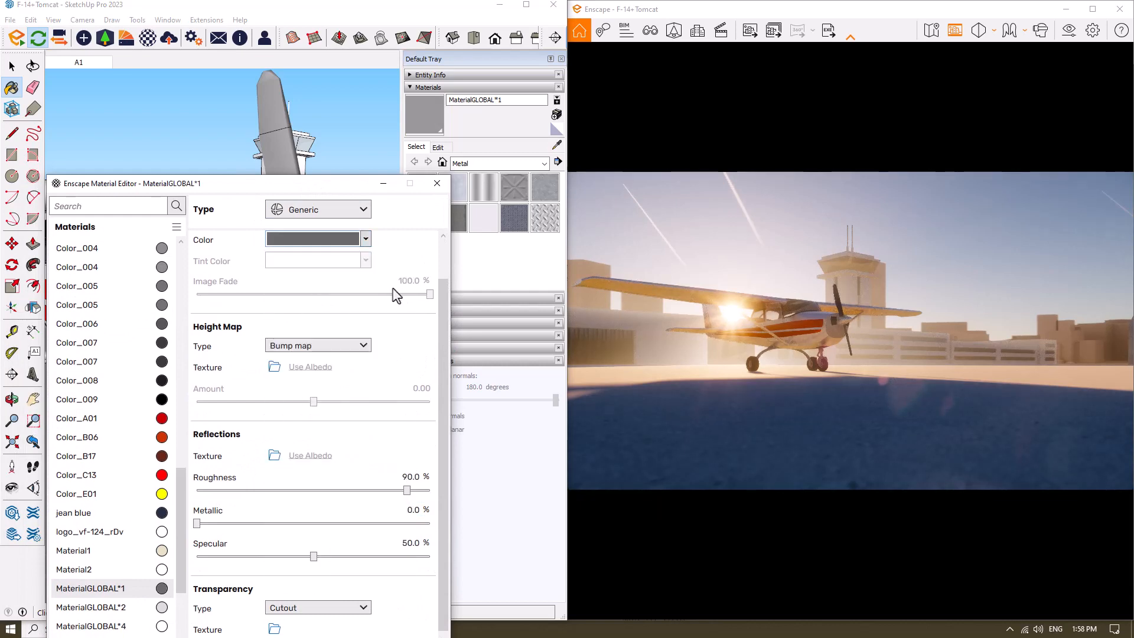
pyautogui.click(366, 239)
pyautogui.click(286, 300)
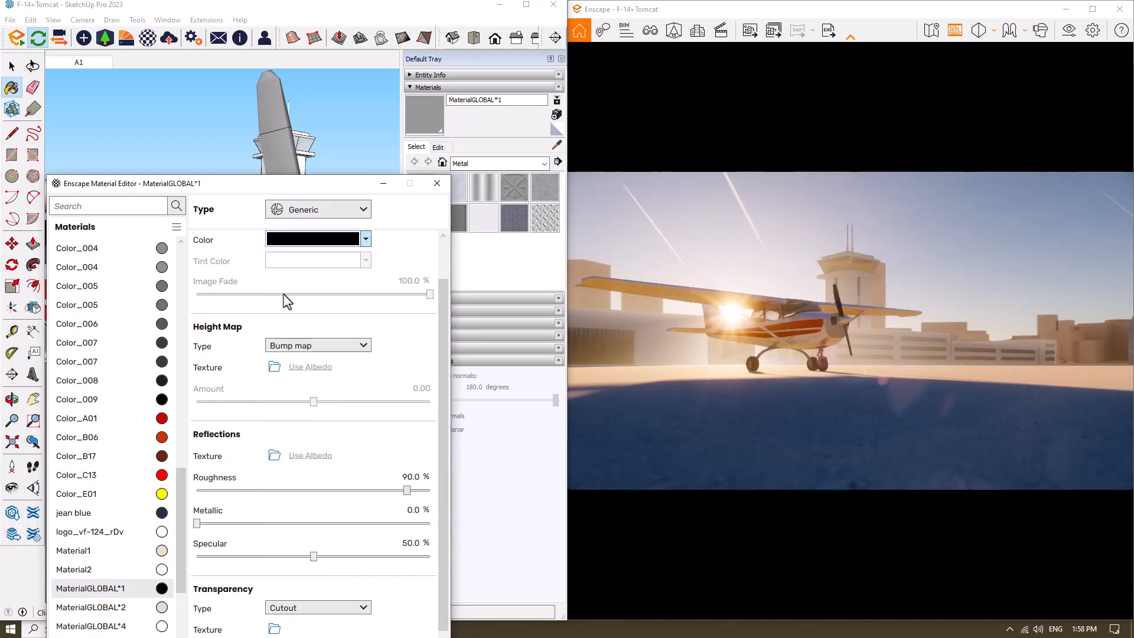
pyautogui.click(366, 238)
pyautogui.click(378, 302)
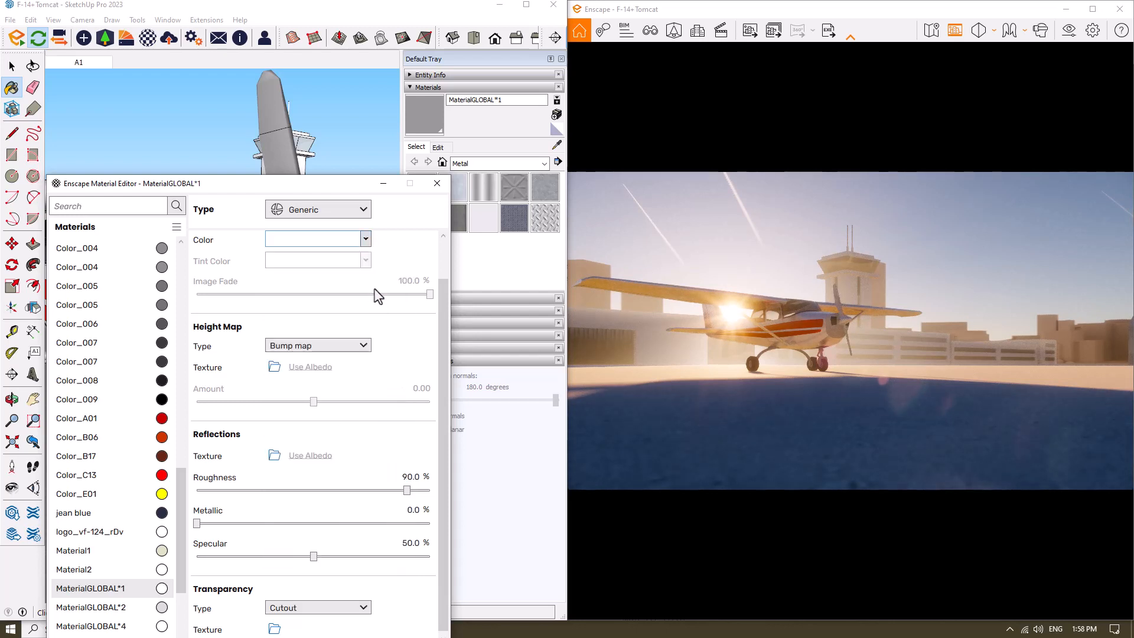
# Set the propeller blade material's color to dark grey, roughness to 18 %, metallic to 88 %, and specular to 78 %
pyautogui.click(367, 238)
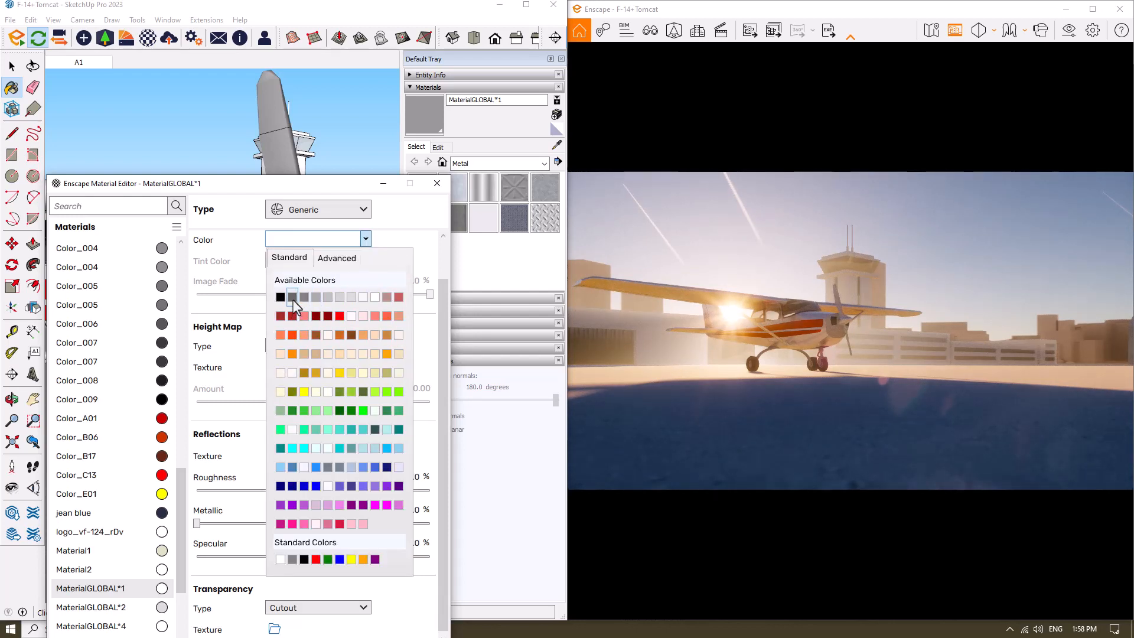
pyautogui.click(292, 299)
pyautogui.click(412, 476)
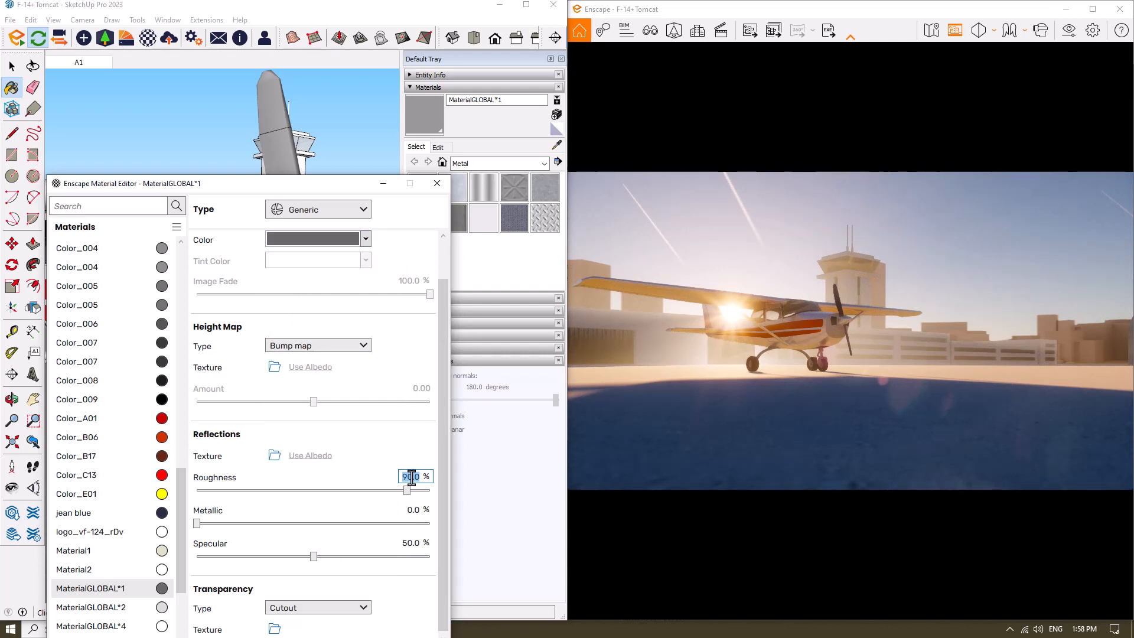
pyautogui.press('Return')
pyautogui.click(416, 509)
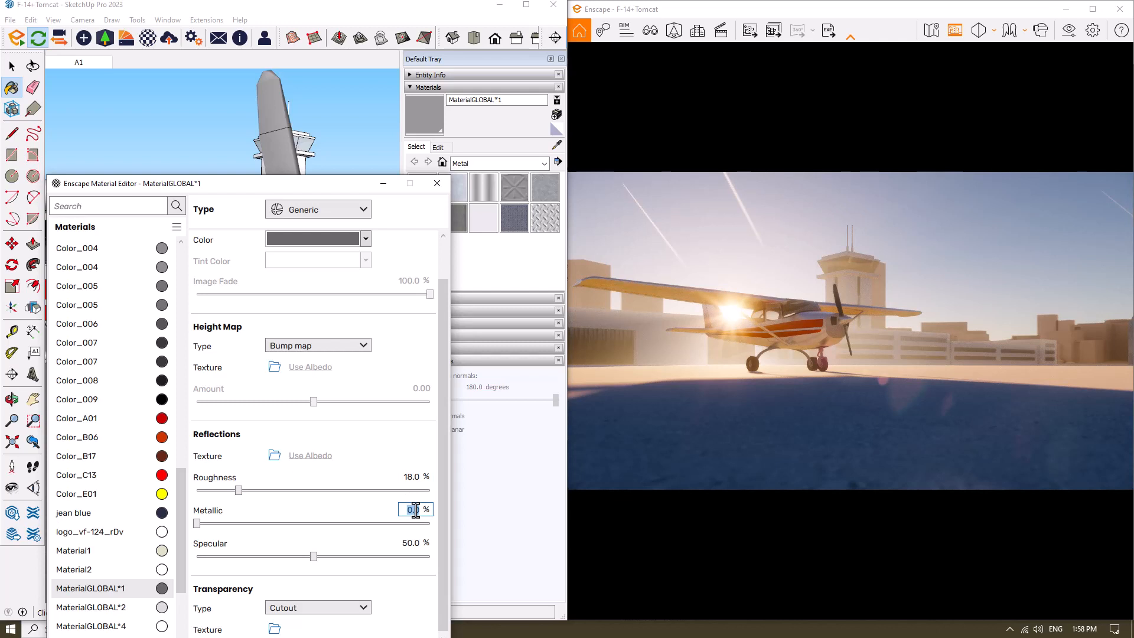
pyautogui.click(407, 543)
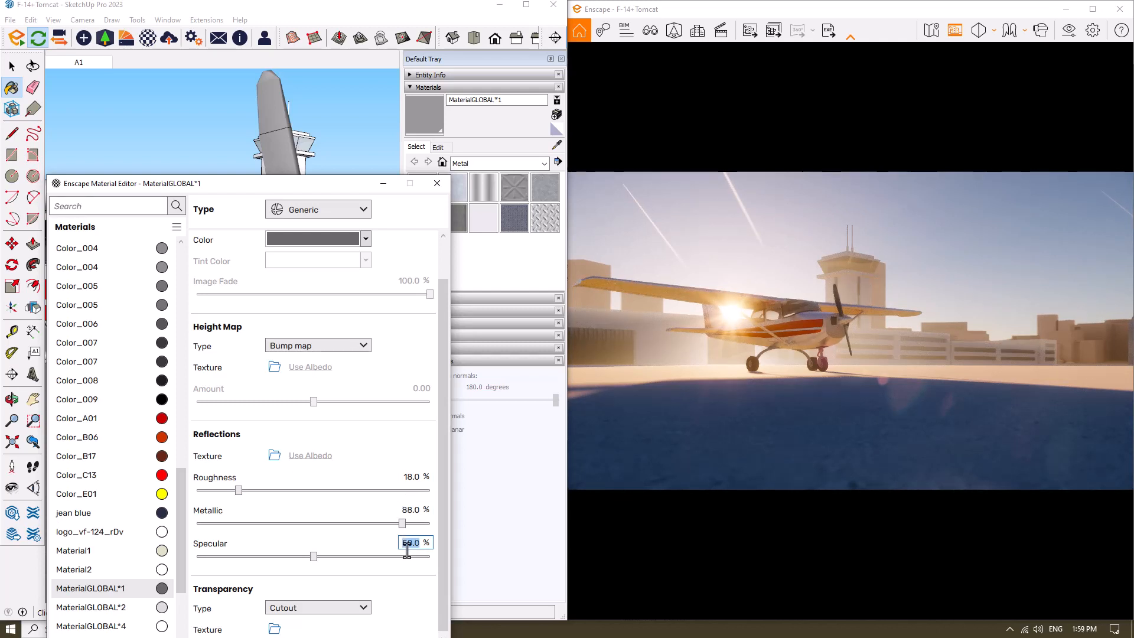
pyautogui.write('78')
pyautogui.press('Return')
# Sample the light grey material from the plane's nose cowling and bring it up for editing in the Enscape Material Editor
pyautogui.moveTo(334, 183); pyautogui.dragTo(271, 481)
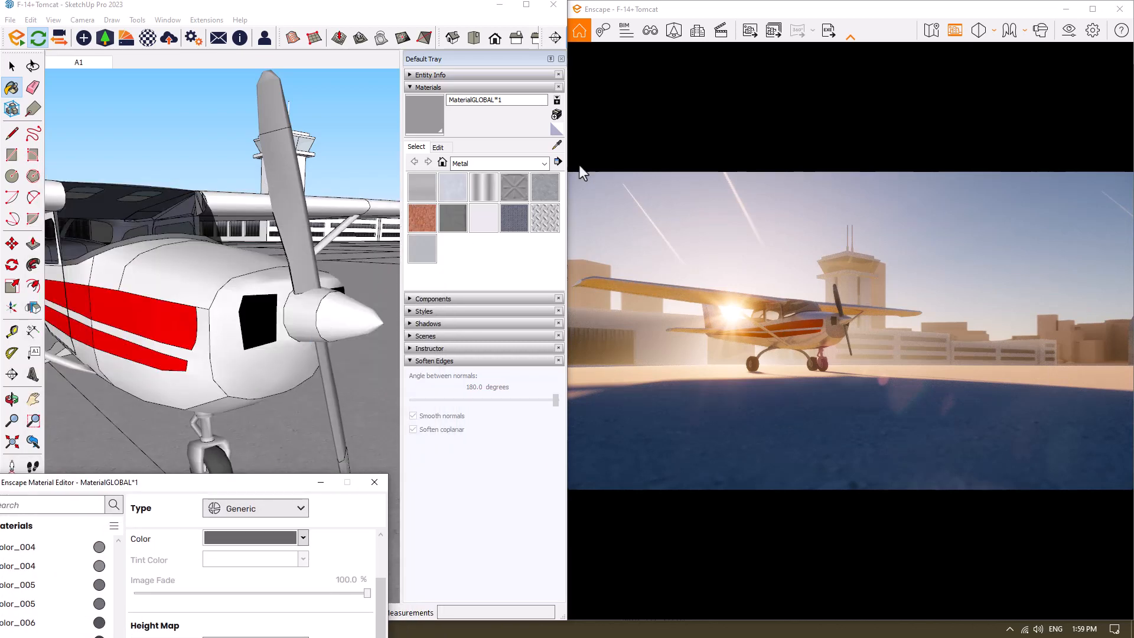
pyautogui.click(558, 147)
pyautogui.scroll(3, 245, 341)
pyautogui.click(245, 341)
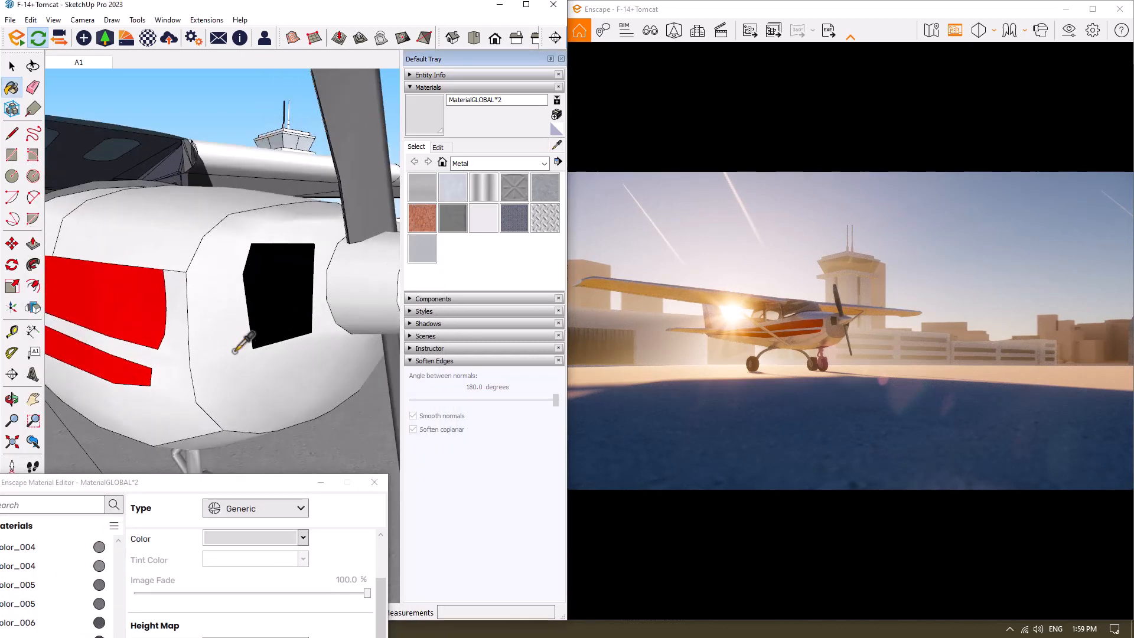
pyautogui.moveTo(228, 487); pyautogui.dragTo(250, 178)
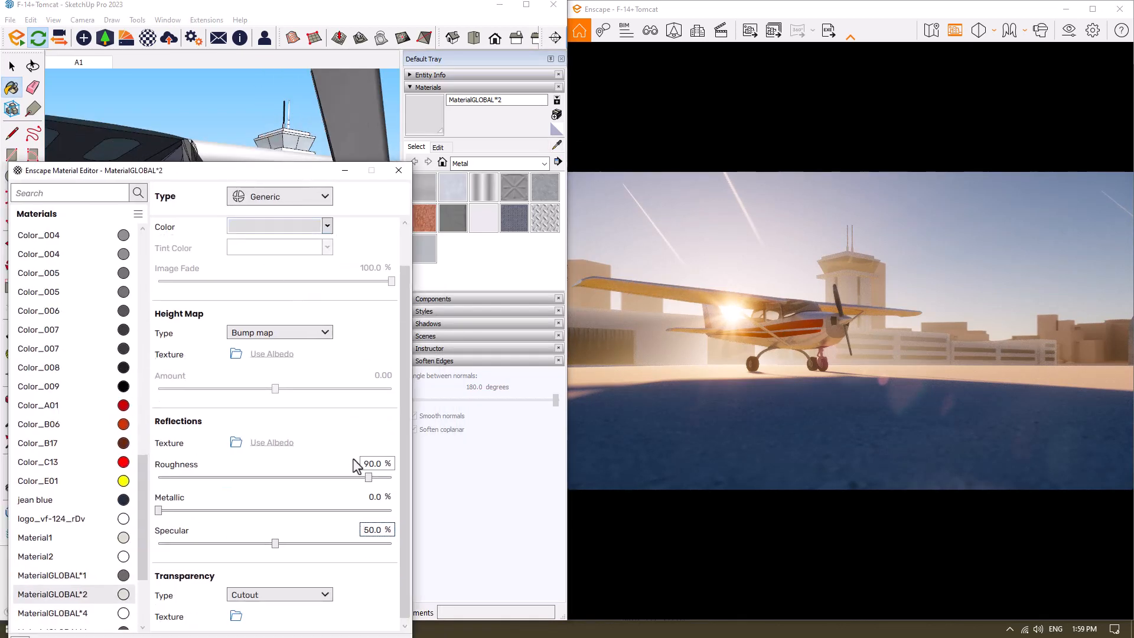
# Set the nose cowling material's roughness to 26 %, metallic to 66 %, and albedo color to white
pyautogui.doubleClick(372, 464)
pyautogui.write('25')
pyautogui.press('Return')
pyautogui.doubleClick(374, 496)
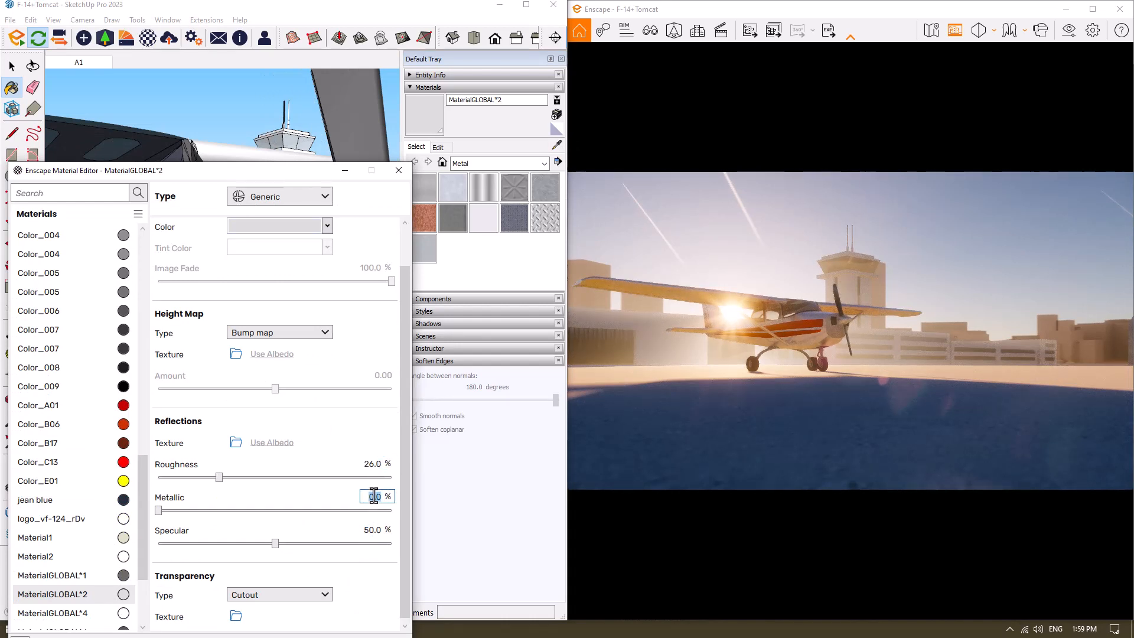
pyautogui.write('66')
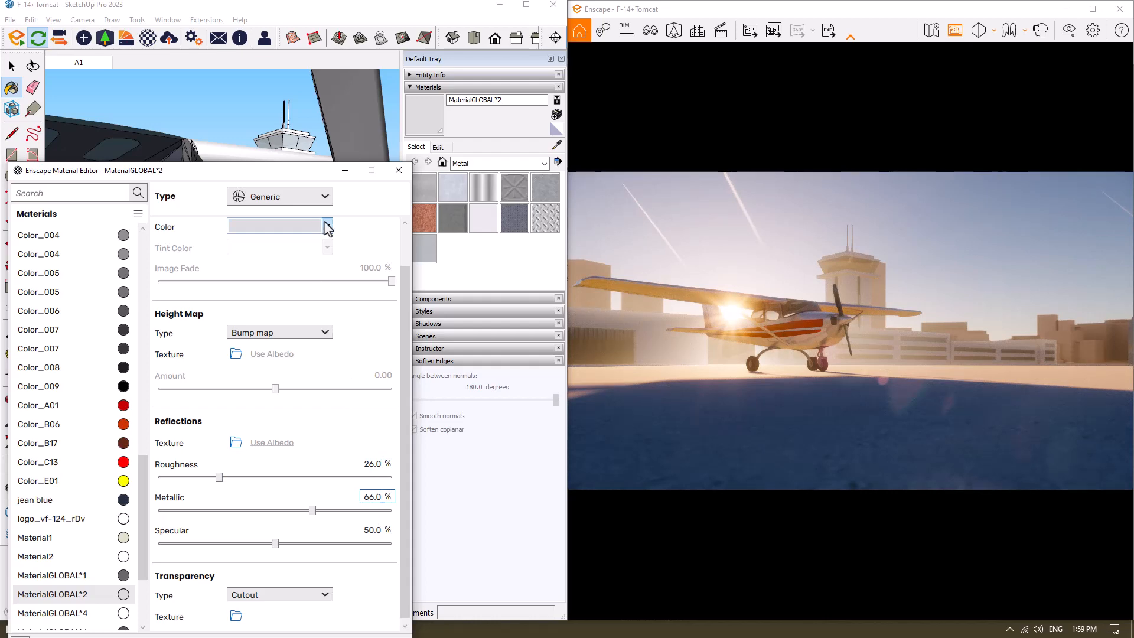
pyautogui.click(327, 225)
pyautogui.click(334, 290)
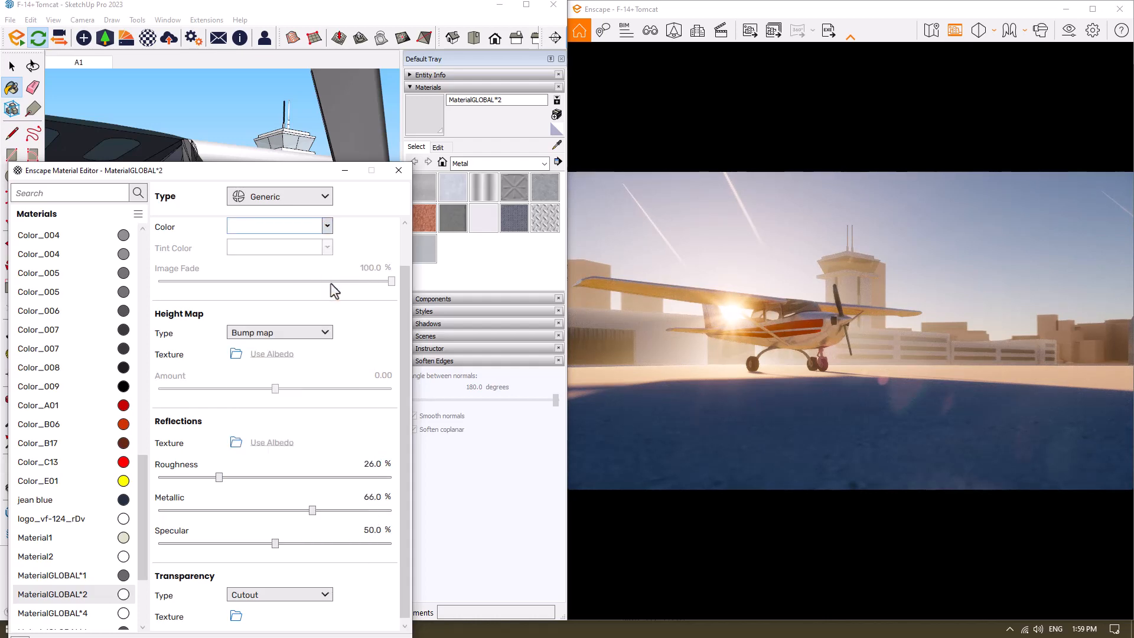
# Sample the black material from the air intake on the plane's nose and change its albedo color to dark grey
pyautogui.moveTo(317, 174); pyautogui.dragTo(300, 412)
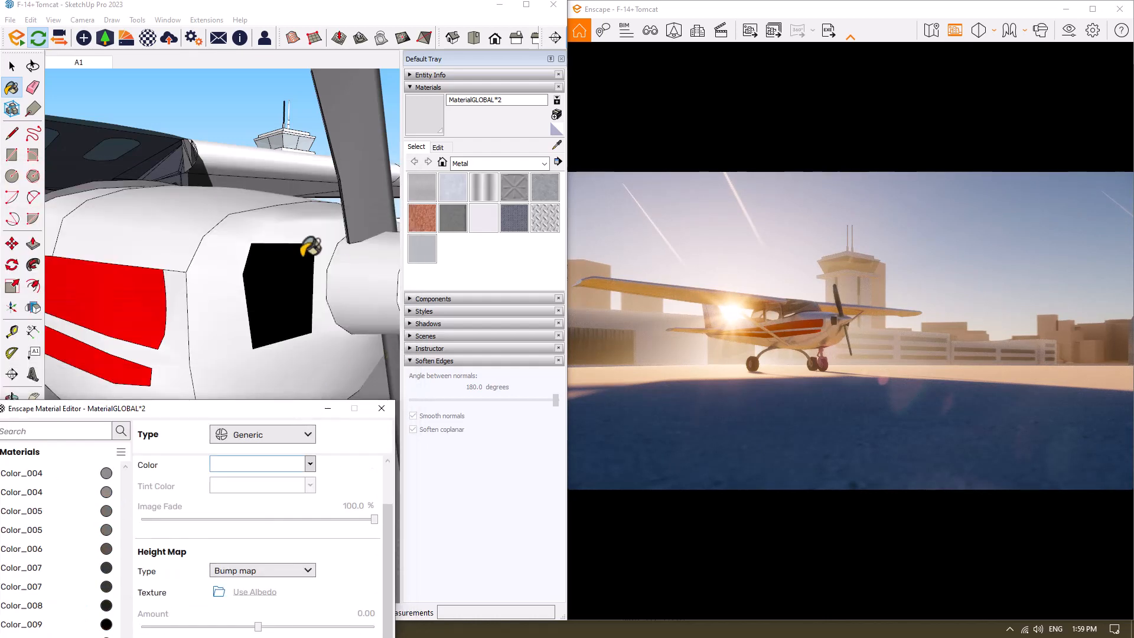
pyautogui.scroll(-5, 307, 248)
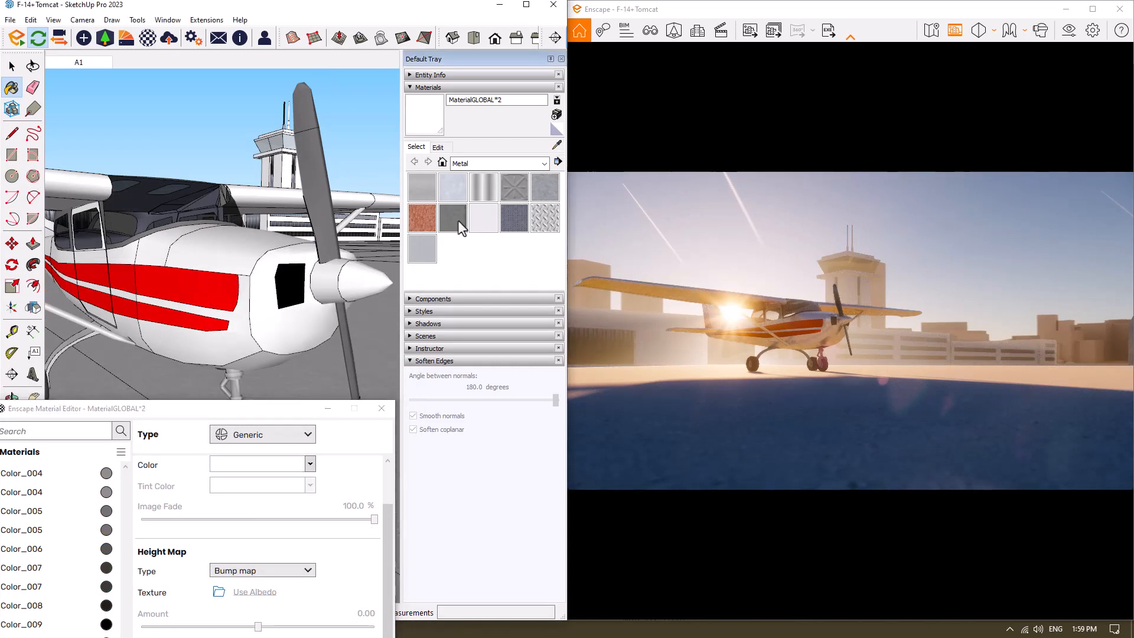
pyautogui.scroll(3, 296, 275)
pyautogui.click(559, 148)
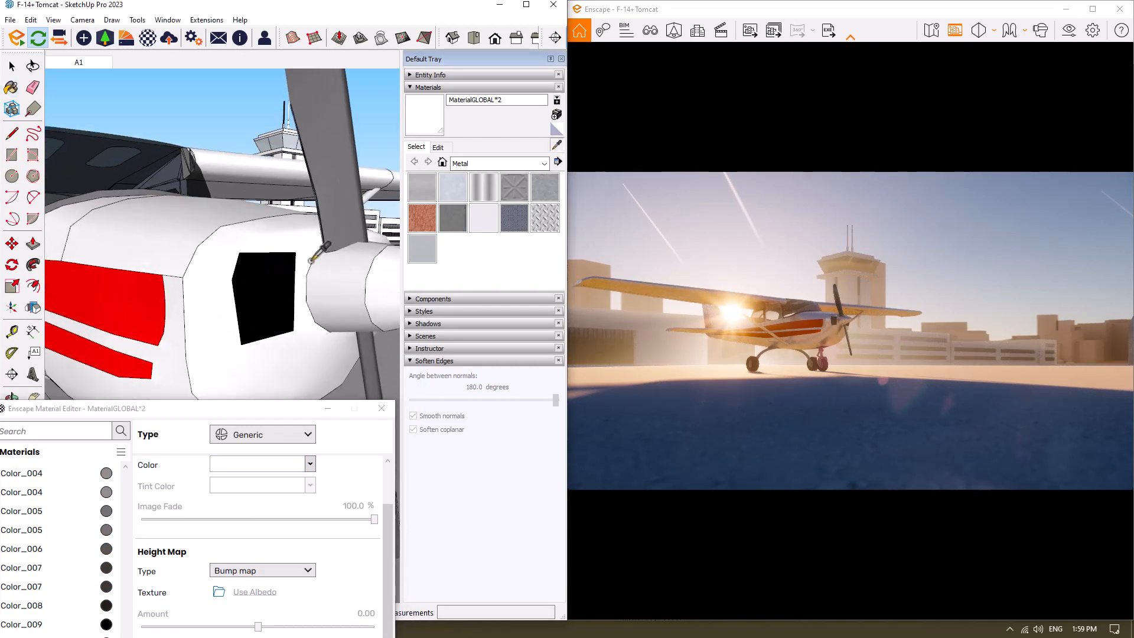
pyautogui.click(274, 278)
pyautogui.moveTo(278, 410); pyautogui.dragTo(327, 168)
pyautogui.click(359, 222)
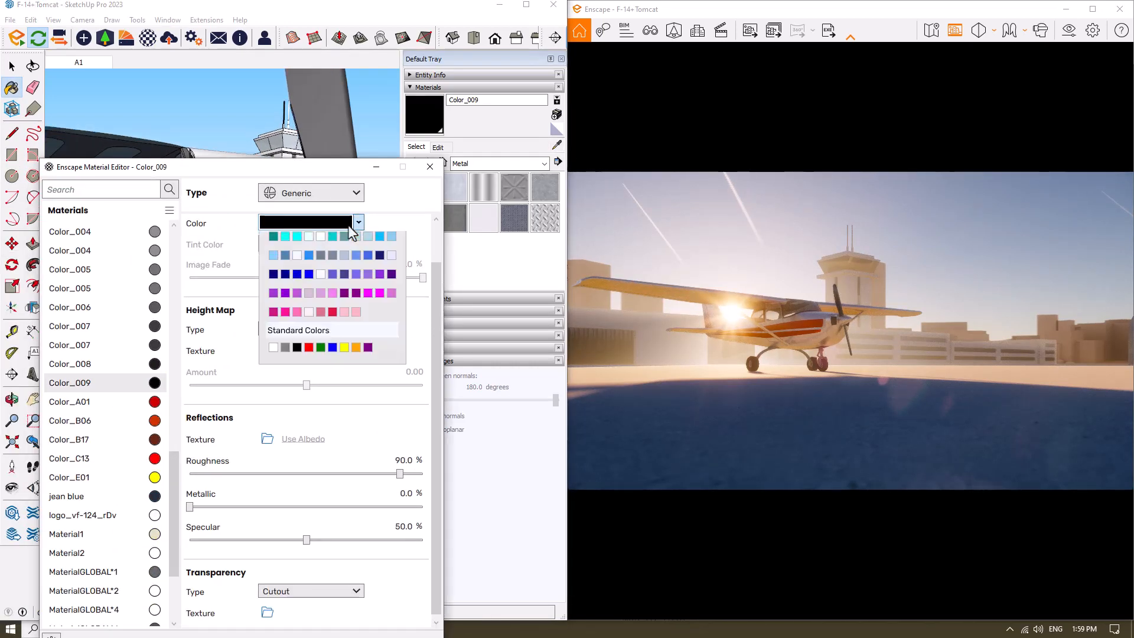
pyautogui.click(285, 283)
# Set the air intake material's roughness to 22 % and metallic to 56 %
pyautogui.click(410, 464)
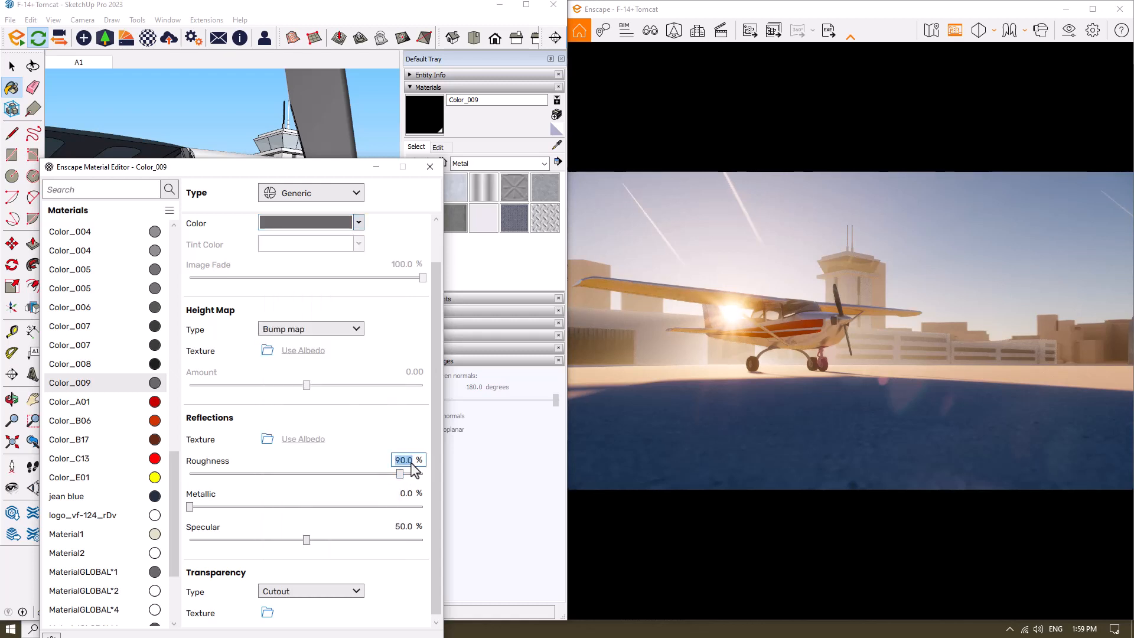
pyautogui.write('22')
pyautogui.click(412, 493)
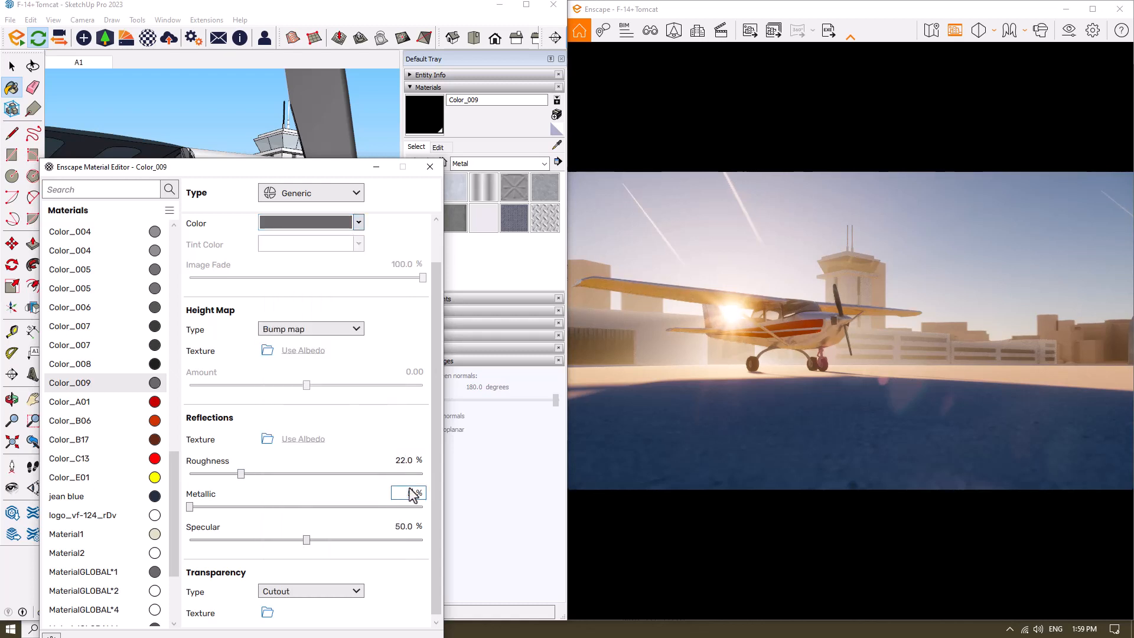
pyautogui.write('56')
pyautogui.press('Return')
# Sample the translucent glass material from the plane's cockpit windows and bring it up for editing in the Enscape Material Editor
pyautogui.moveTo(341, 178); pyautogui.dragTo(362, 509)
pyautogui.click(559, 149)
pyautogui.scroll(-5, 314, 311)
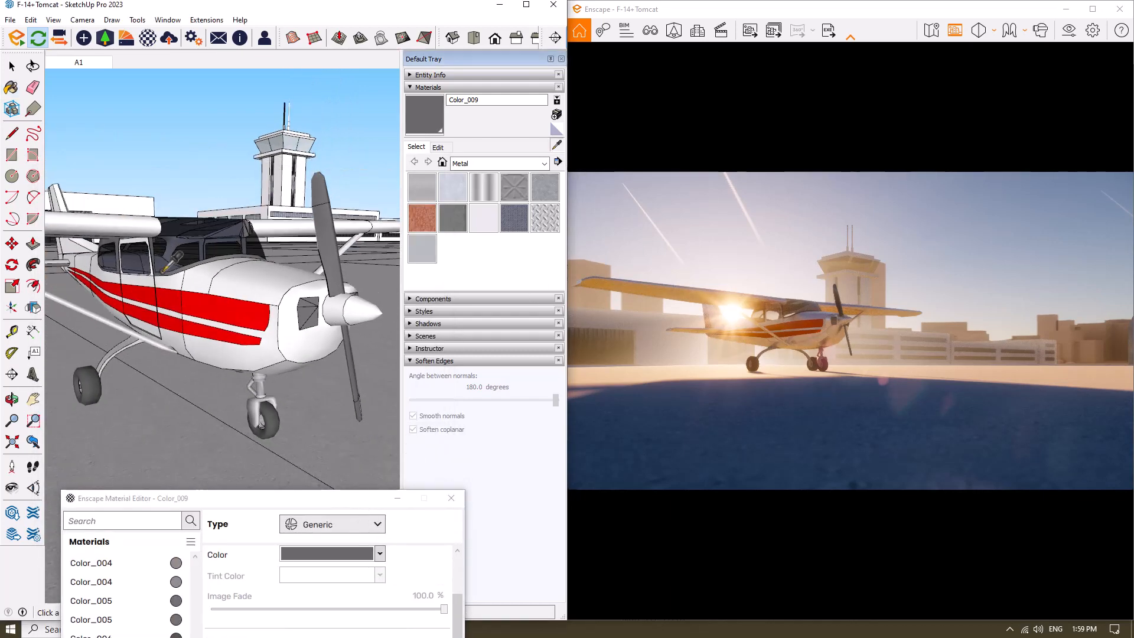
pyautogui.scroll(6, 160, 273)
pyautogui.scroll(-3, 163, 270)
pyautogui.click(248, 207)
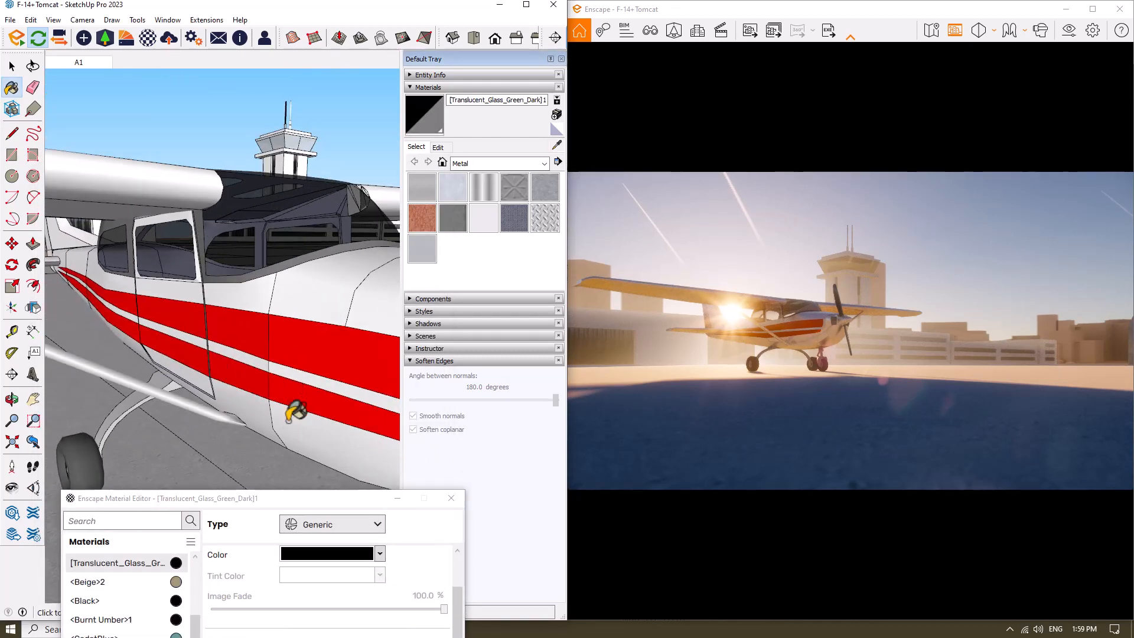
pyautogui.moveTo(273, 470); pyautogui.dragTo(287, 190)
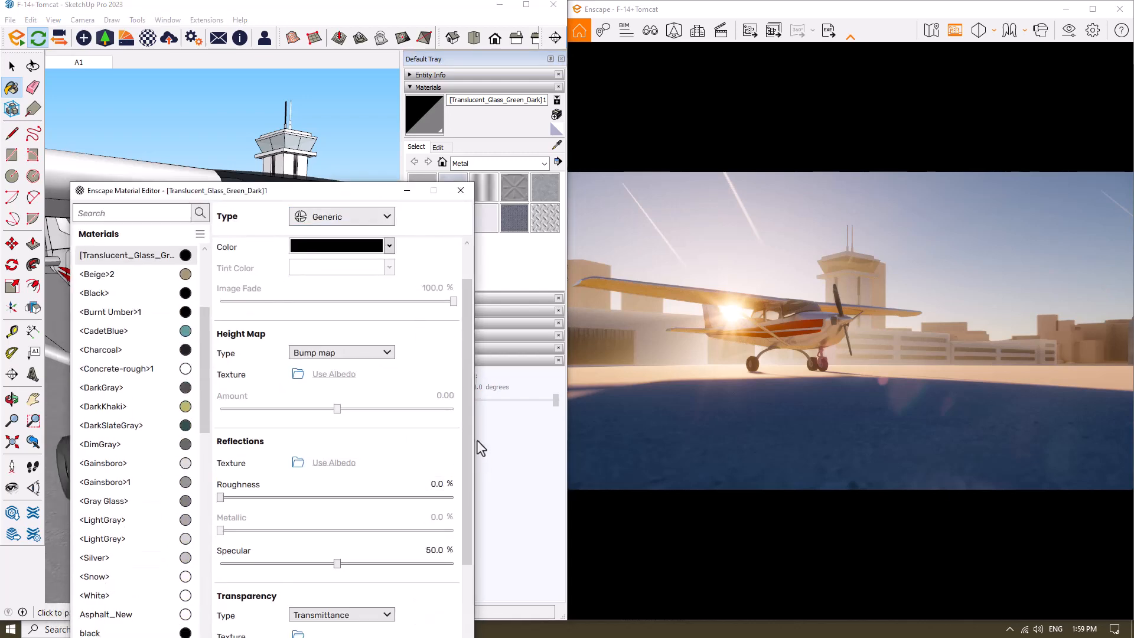
# Set the window glass's opacity to 38 %, turn on Frosted Glass, and try a white tint color
pyautogui.scroll(-3, 467, 451)
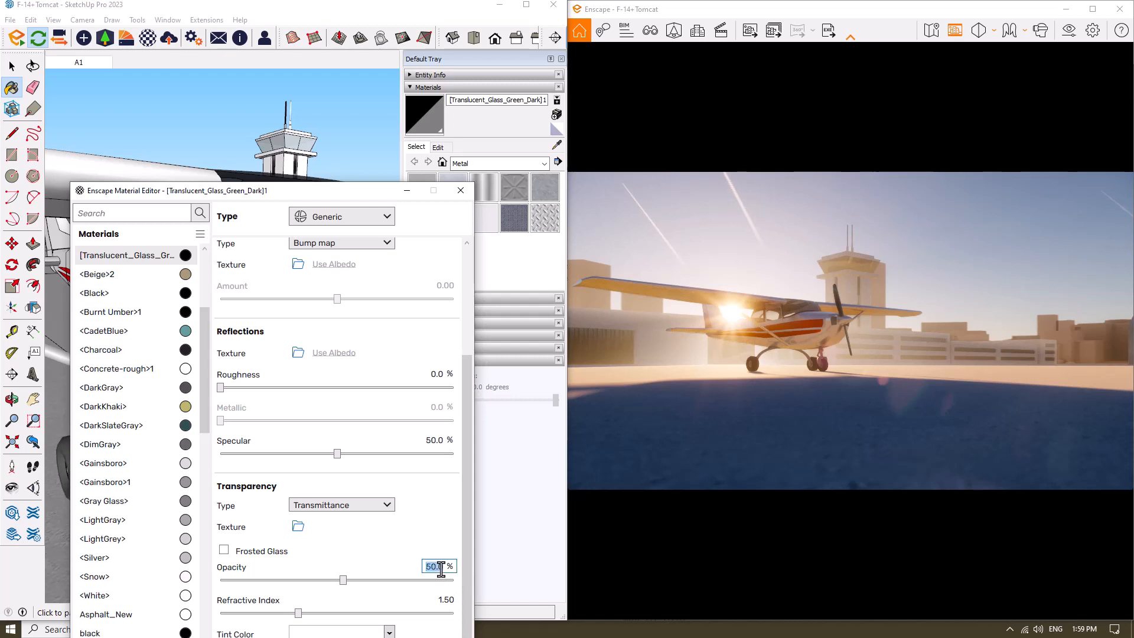
pyautogui.press('Return')
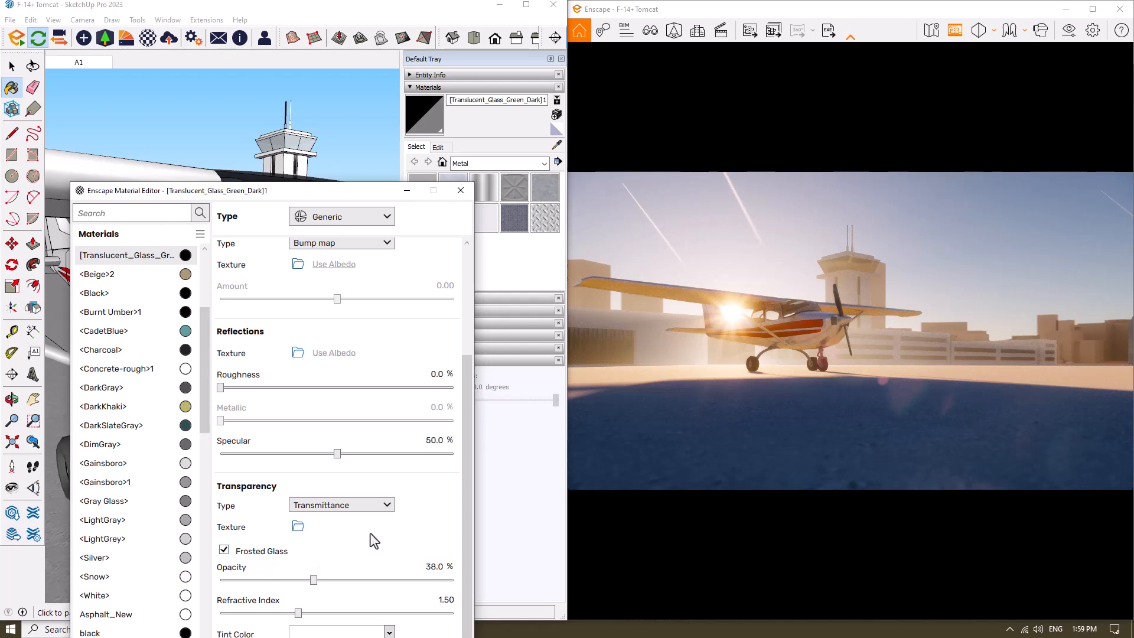
pyautogui.click(389, 631)
pyautogui.click(399, 349)
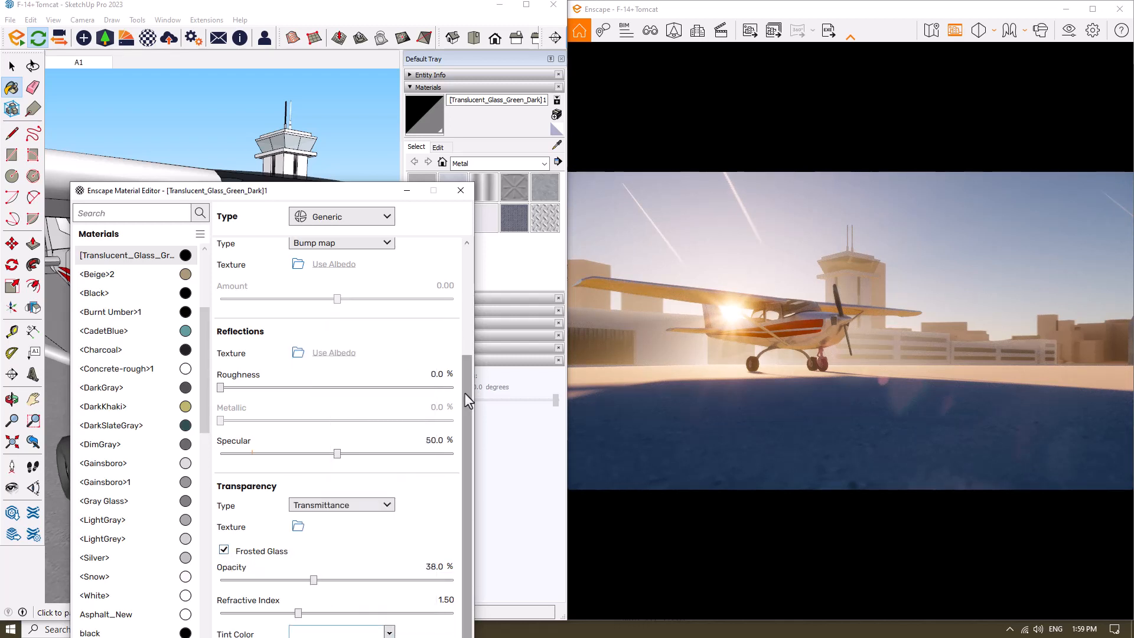
# Try white as the window glass's albedo color and settle on dark grey
pyautogui.moveTo(464, 393); pyautogui.dragTo(470, 253)
pyautogui.click(389, 291)
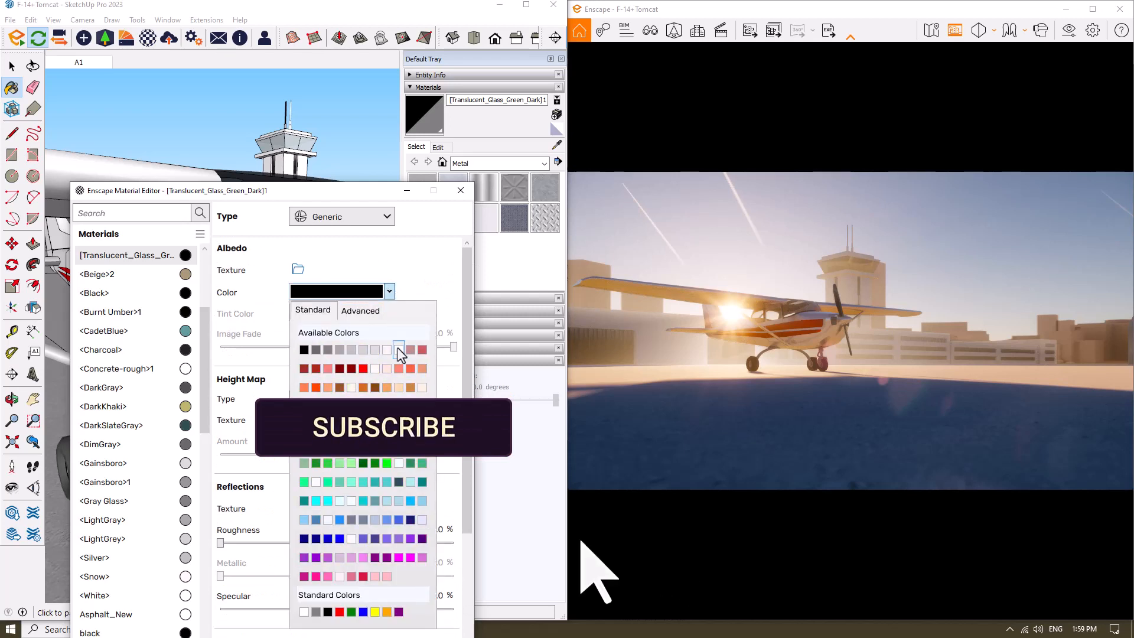
pyautogui.click(398, 349)
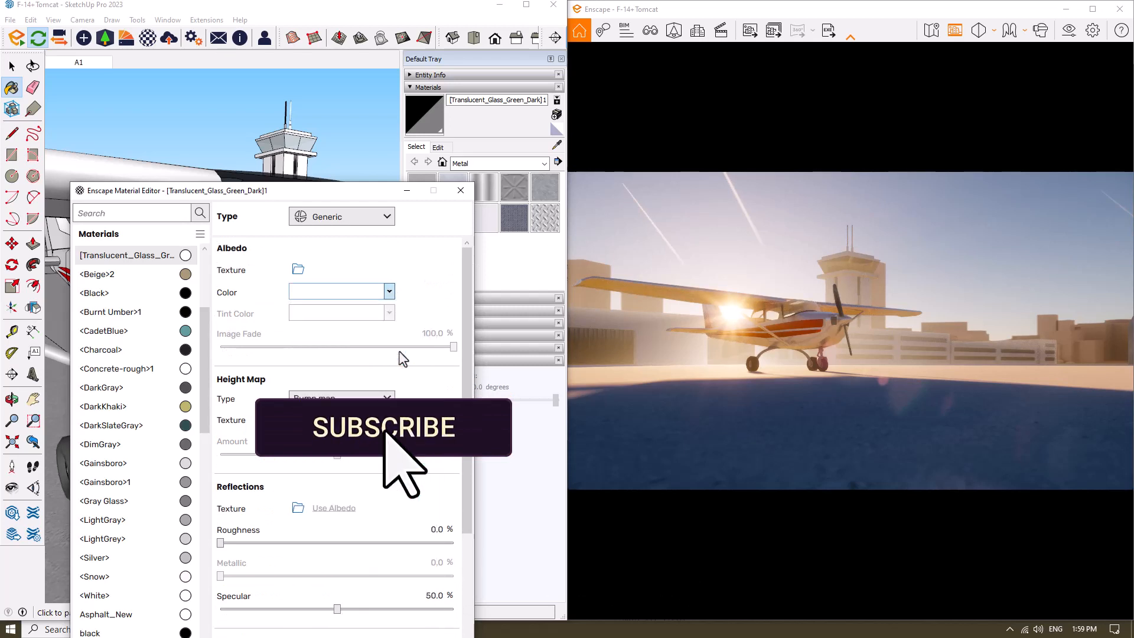
pyautogui.click(390, 292)
pyautogui.click(311, 348)
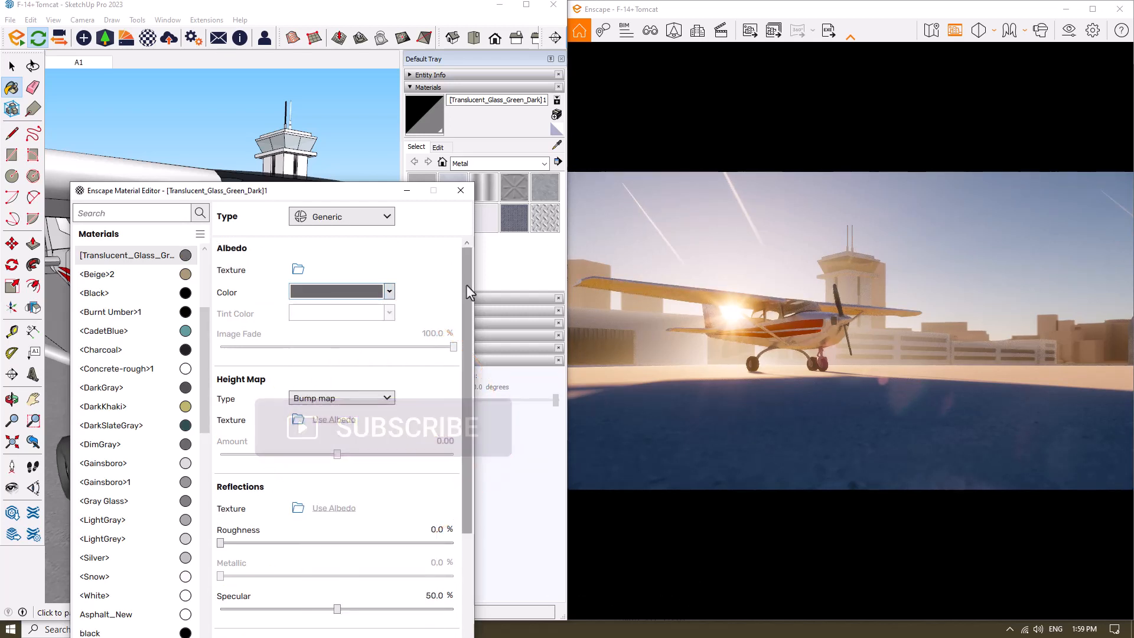
# Set the window glass's transparency tint color to dark grey and close the Enscape Material Editor
pyautogui.scroll(-5, 459, 321)
pyautogui.click(389, 632)
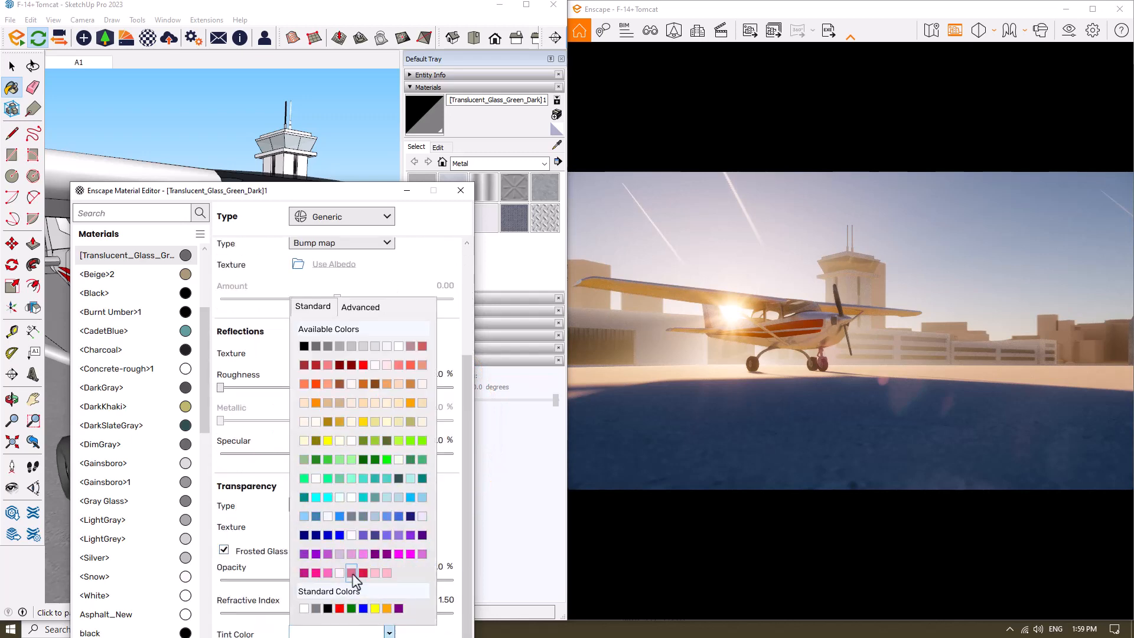
pyautogui.click(318, 346)
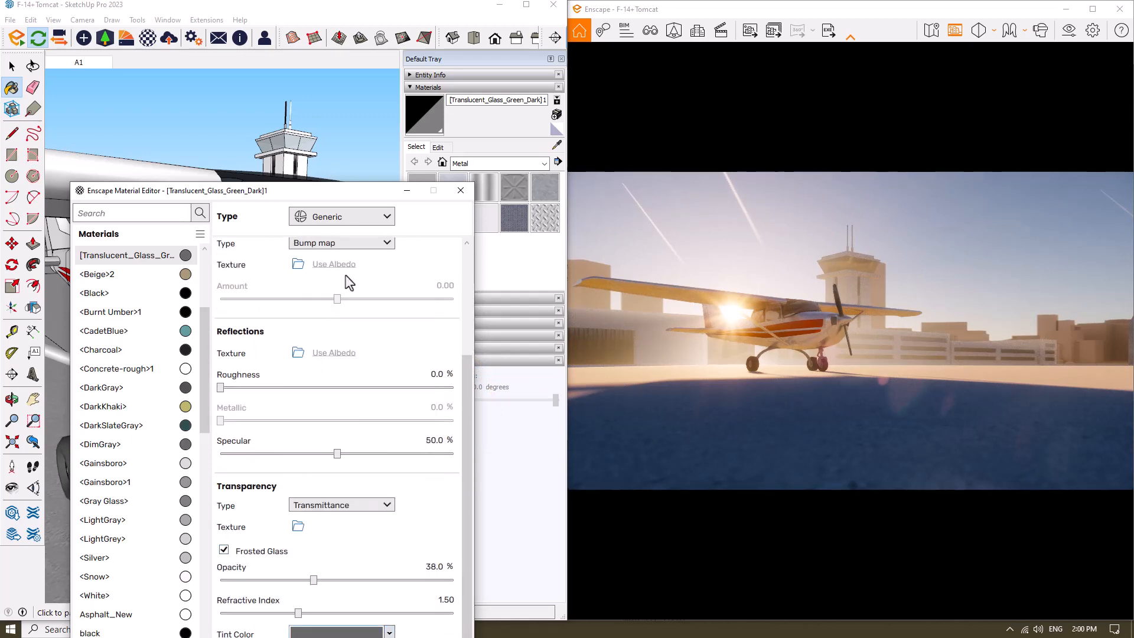
pyautogui.click(467, 194)
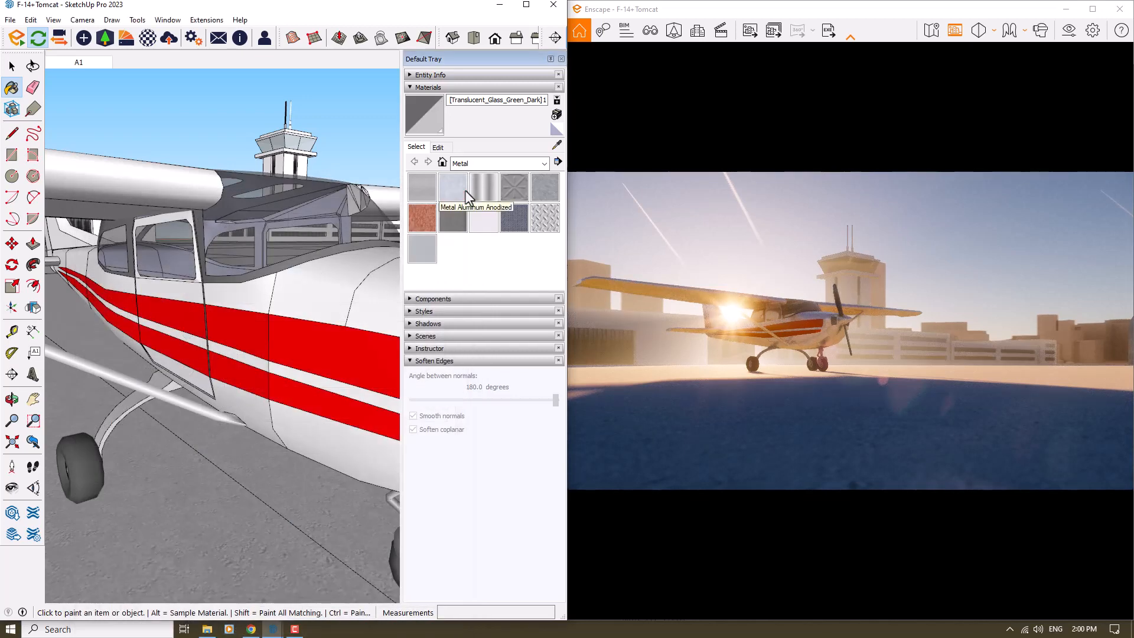
# Open the plane component for editing, select all its contents, and soften their edges at 180 degrees with smoothed normals and softened coplanar edges
pyautogui.moveTo(230, 342)
pyautogui.mouseDown(button='middle')
pyautogui.moveTo(239, 322)
pyautogui.moveTo(356, 370)
pyautogui.moveTo(233, 369)
pyautogui.mouseUp(button='middle')
pyautogui.click(12, 67)
pyautogui.scroll(4, 228, 357)
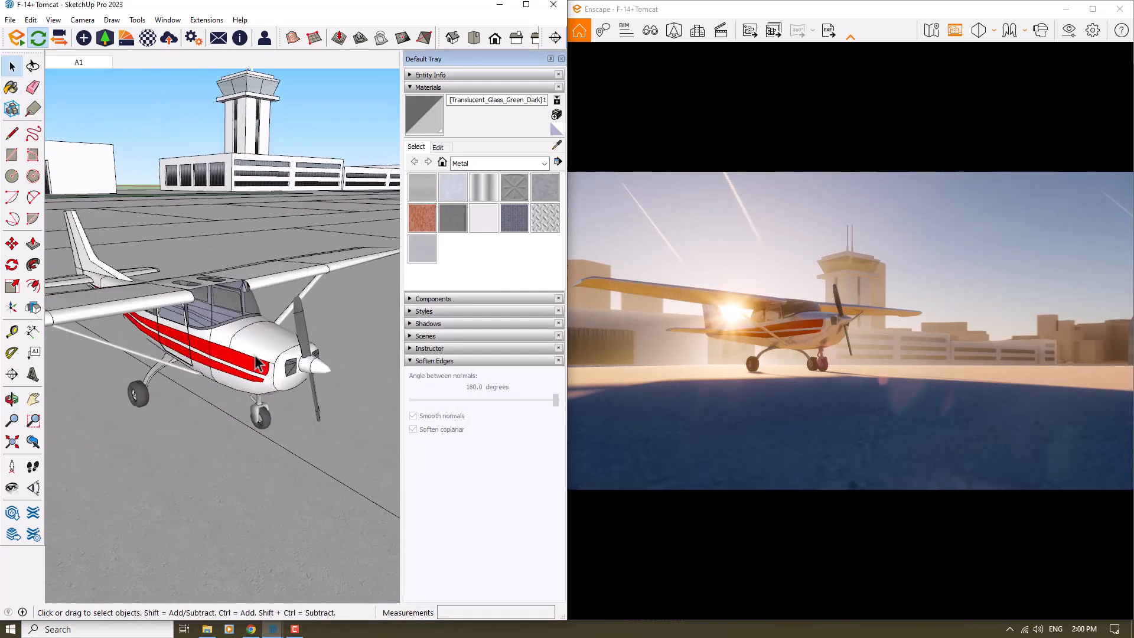
pyautogui.click(266, 363)
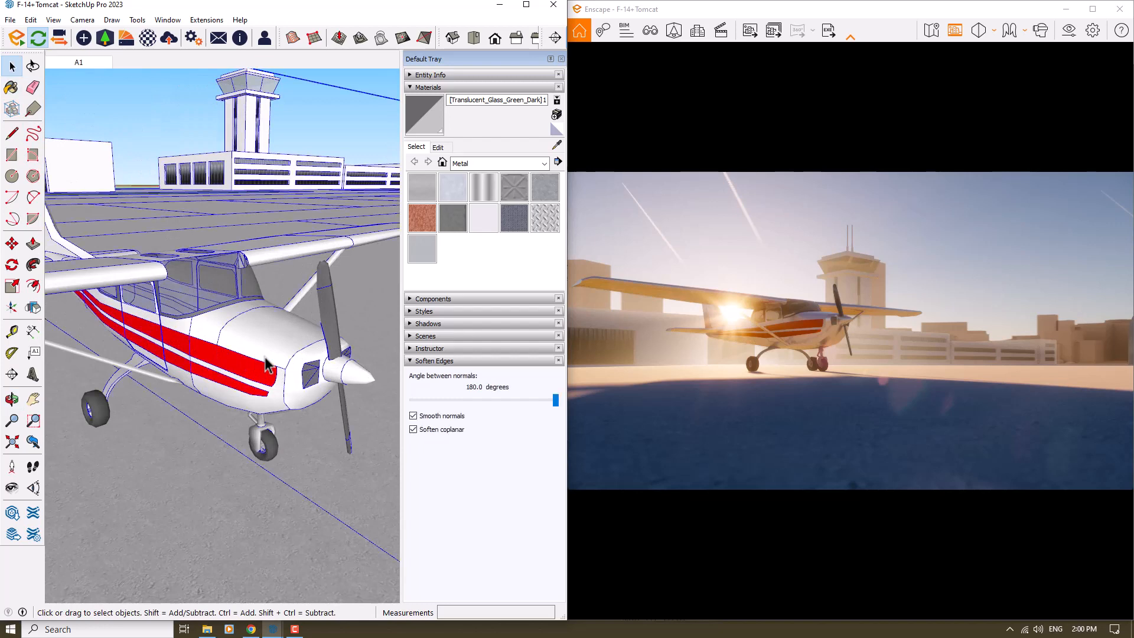
pyautogui.doubleClick(266, 363)
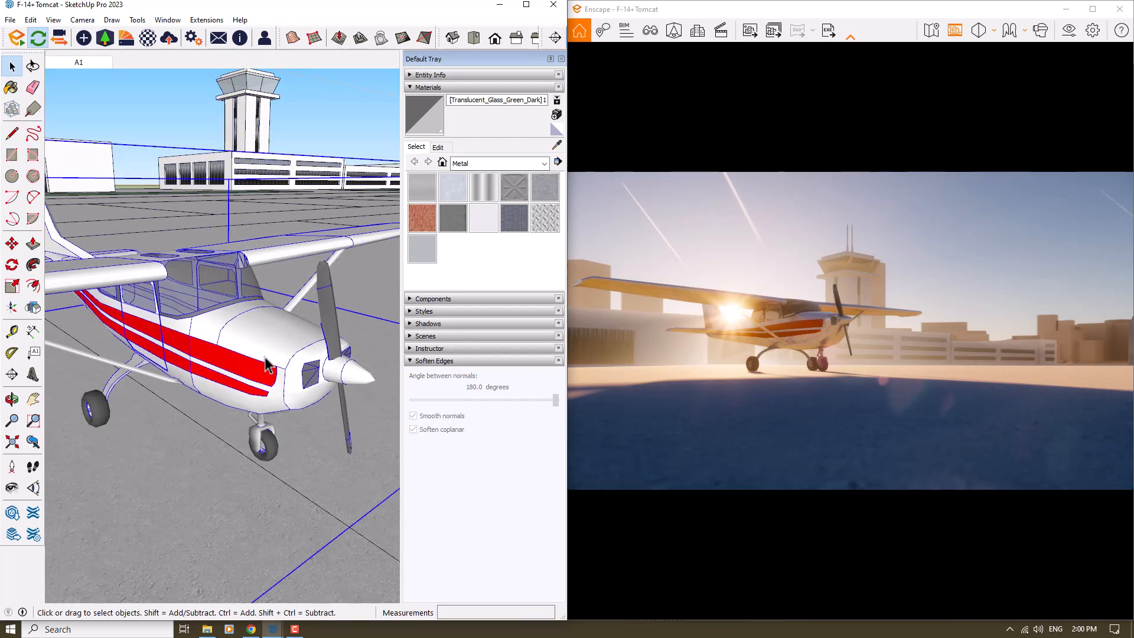
pyautogui.doubleClick(265, 357)
pyautogui.hotkey('ctrl', 'a')
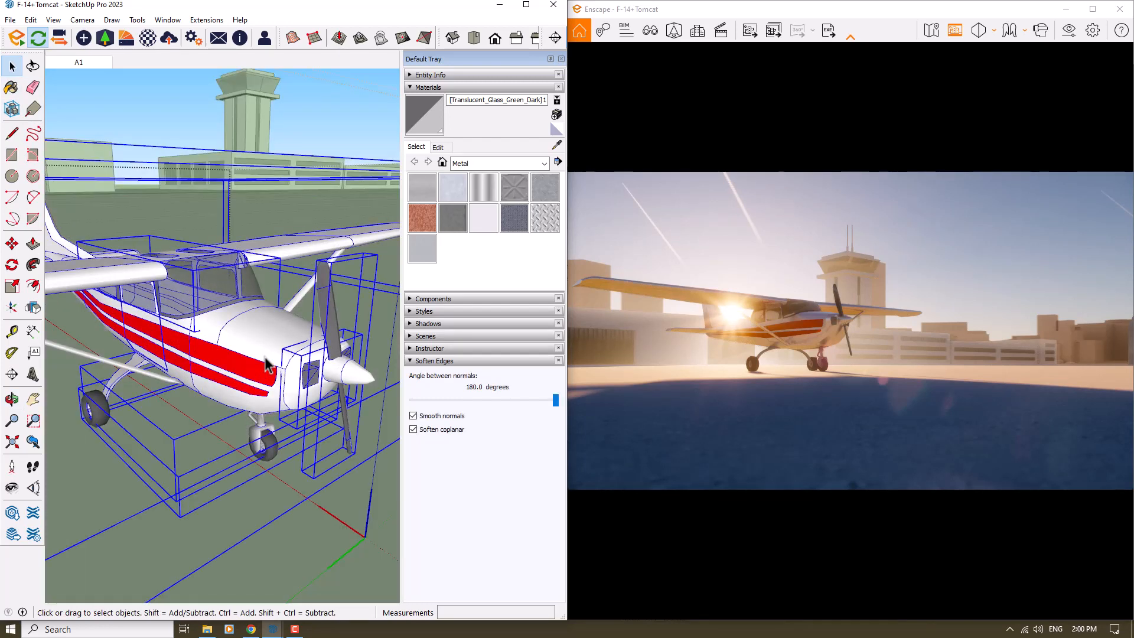
pyautogui.moveTo(555, 401)
pyautogui.mouseDown()
pyautogui.moveTo(464, 402)
pyautogui.moveTo(556, 402)
pyautogui.mouseUp()
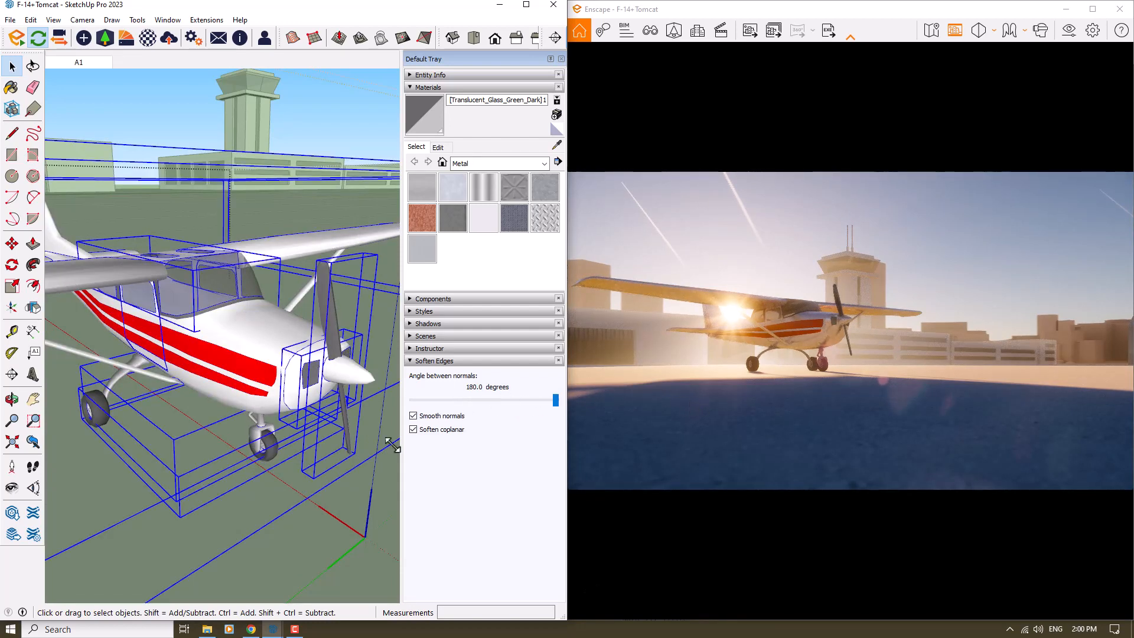
# Close the plane component to return to the whole airport model
pyautogui.scroll(-6, 242, 323)
pyautogui.rightClick(273, 210)
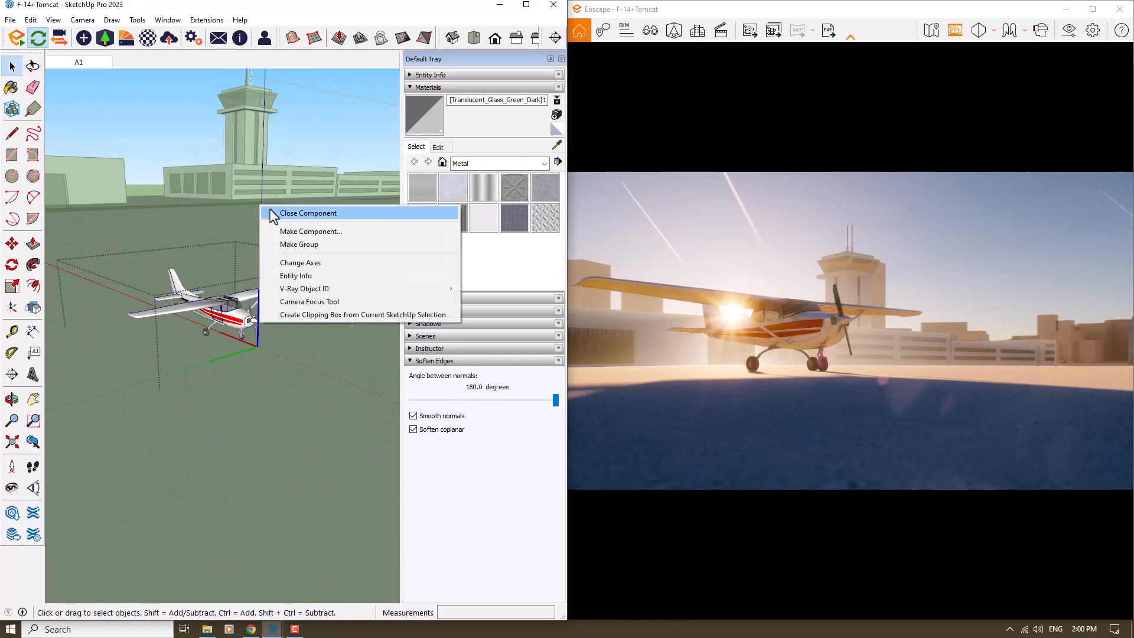
pyautogui.rightClick(304, 140)
pyautogui.click(324, 144)
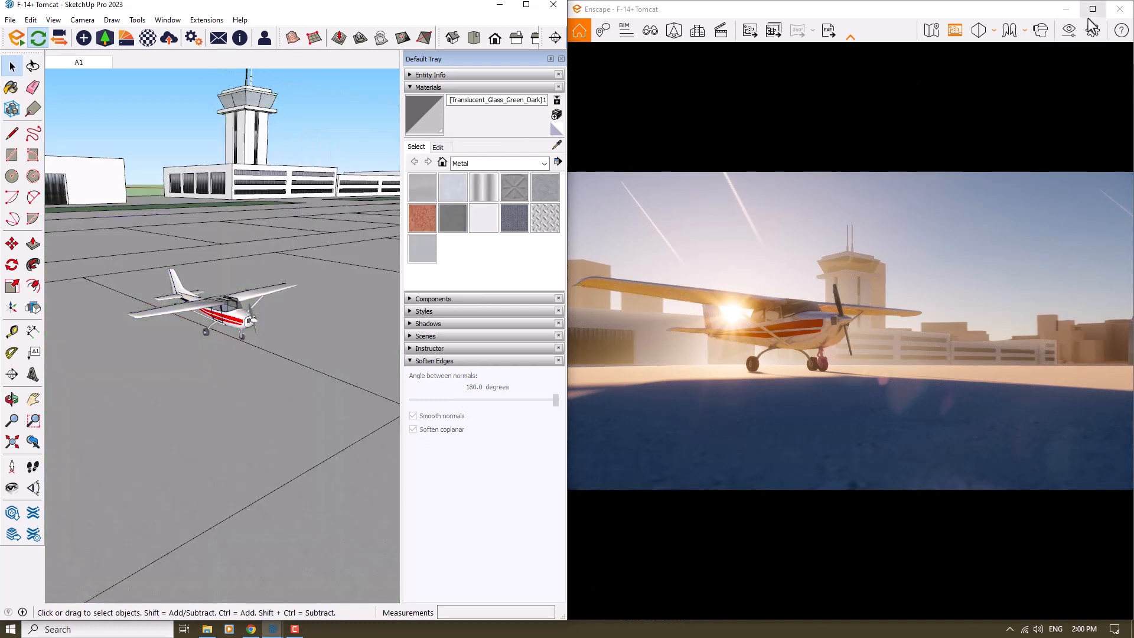
# Sample the asphalt ground material and set its roughness to 22% in the Enscape Material Editor
pyautogui.scroll(5, 278, 354)
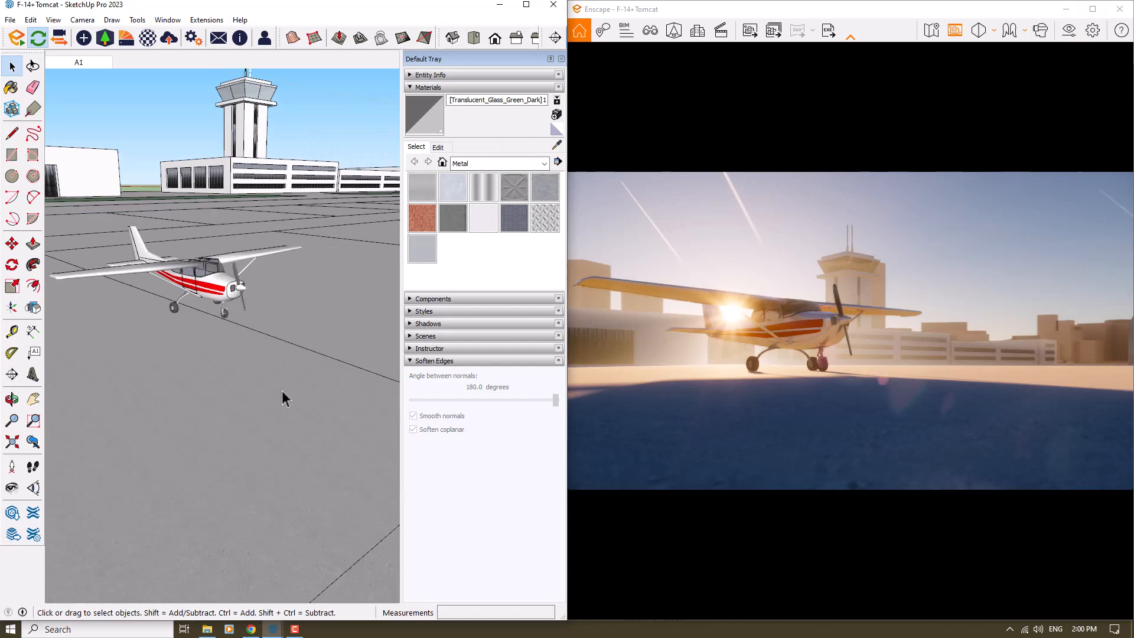
pyautogui.click(557, 146)
pyautogui.scroll(5, 271, 212)
pyautogui.click(149, 40)
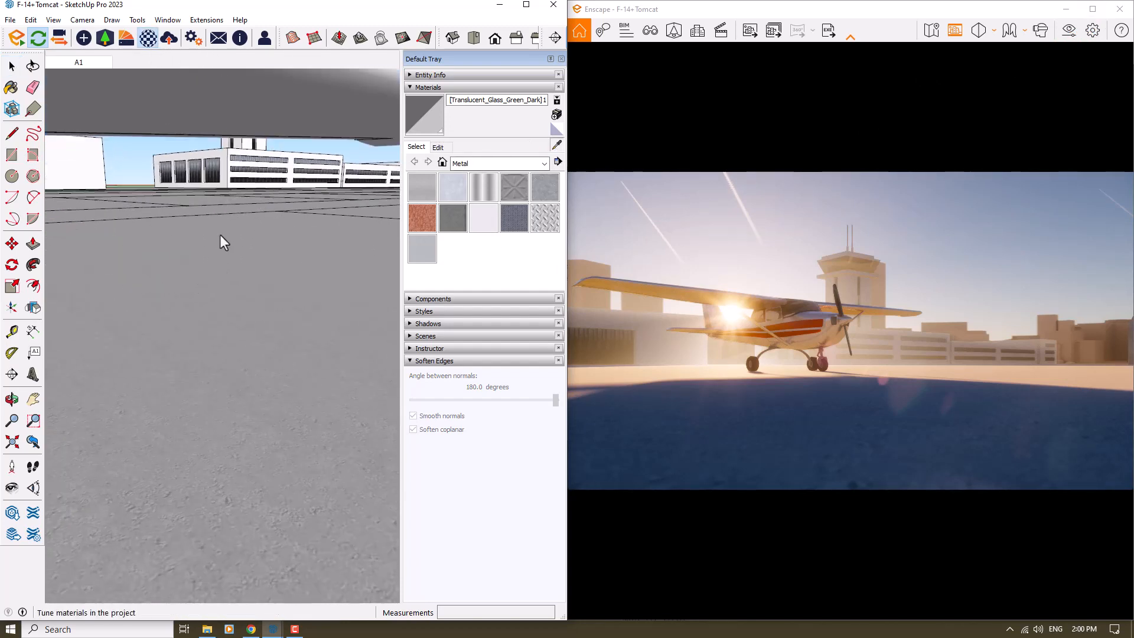
pyautogui.moveTo(316, 195)
pyautogui.mouseDown()
pyautogui.moveTo(245, 404)
pyautogui.moveTo(333, 147)
pyautogui.mouseUp()
pyautogui.click(315, 277)
pyautogui.doubleClick(425, 482)
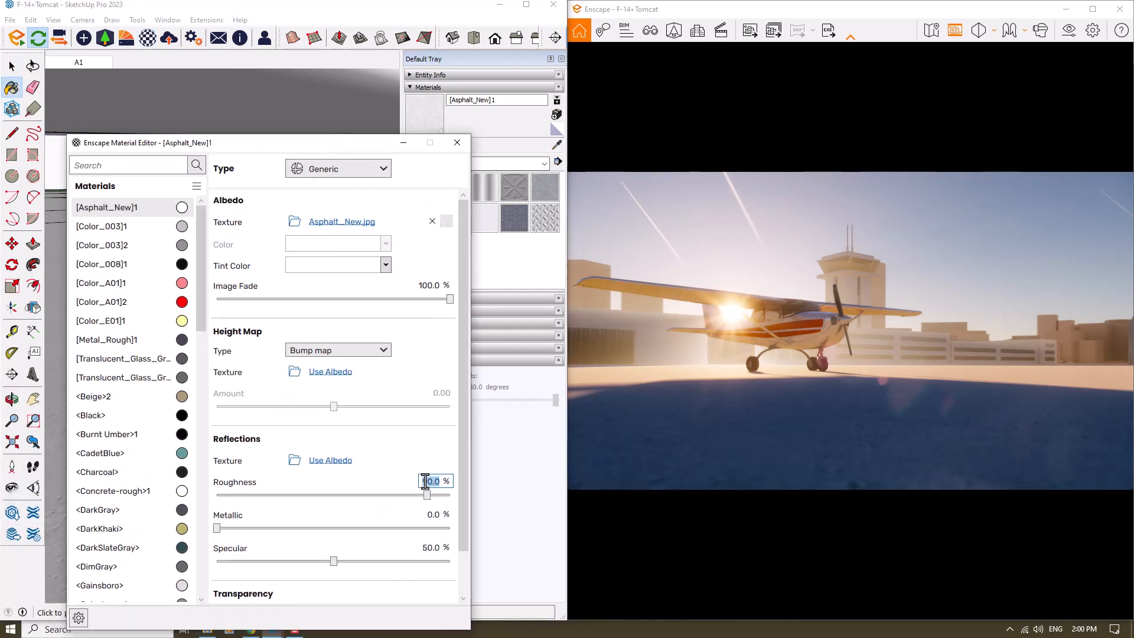
pyautogui.write('12')
pyautogui.press('Return')
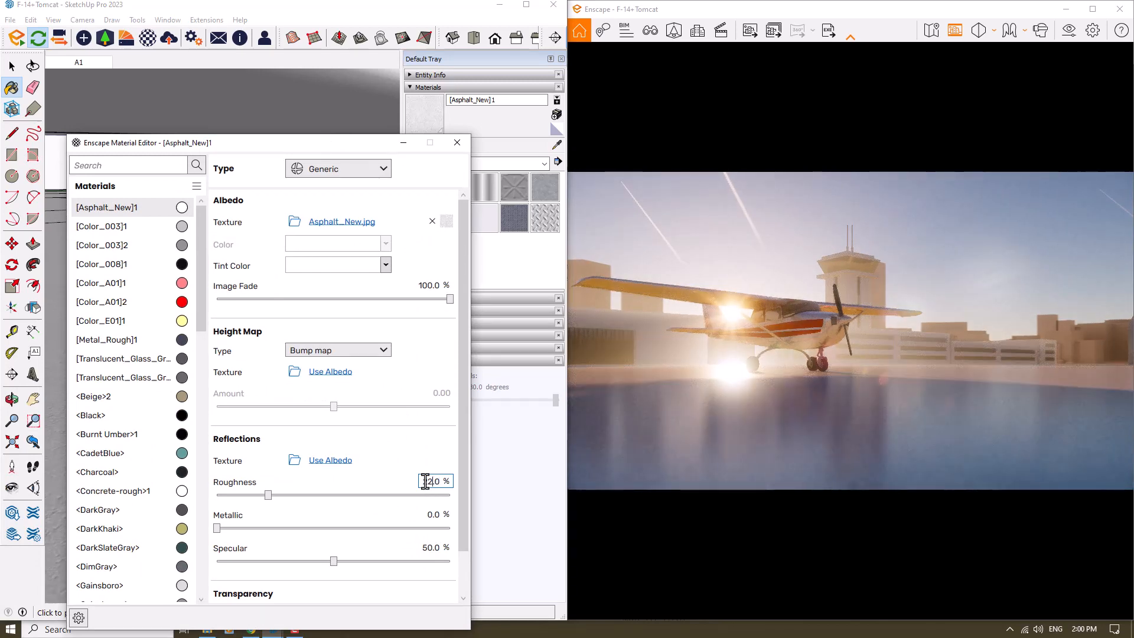
# Set the asphalt's roughness to 44% and invert its albedo texture
pyautogui.doubleClick(426, 481)
pyautogui.write('44')
pyautogui.press('Return')
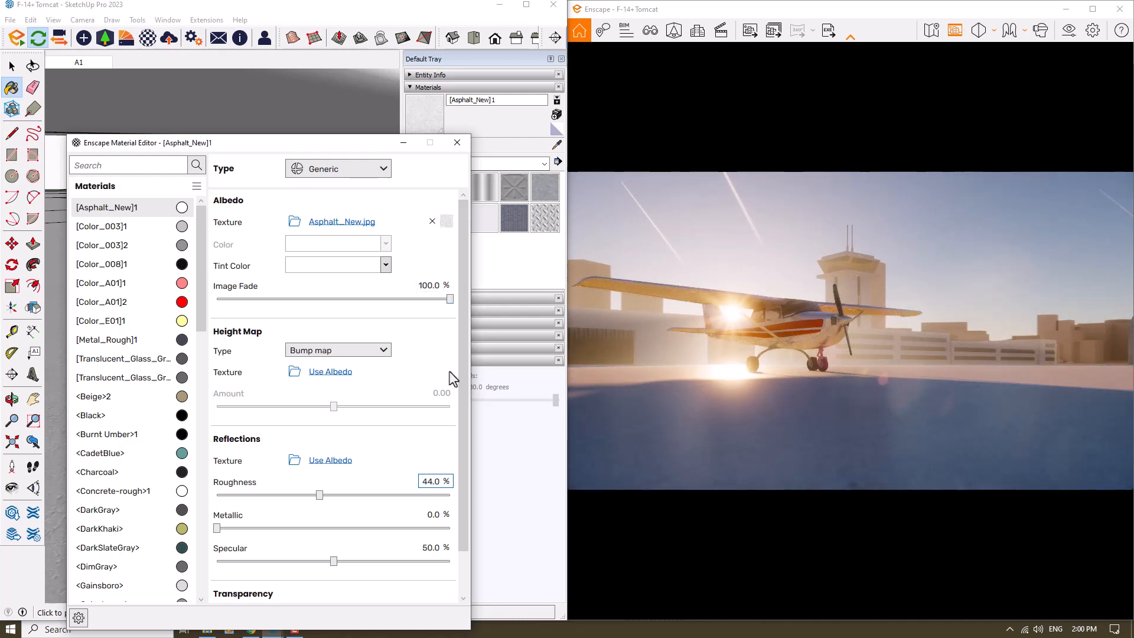
pyautogui.click(448, 222)
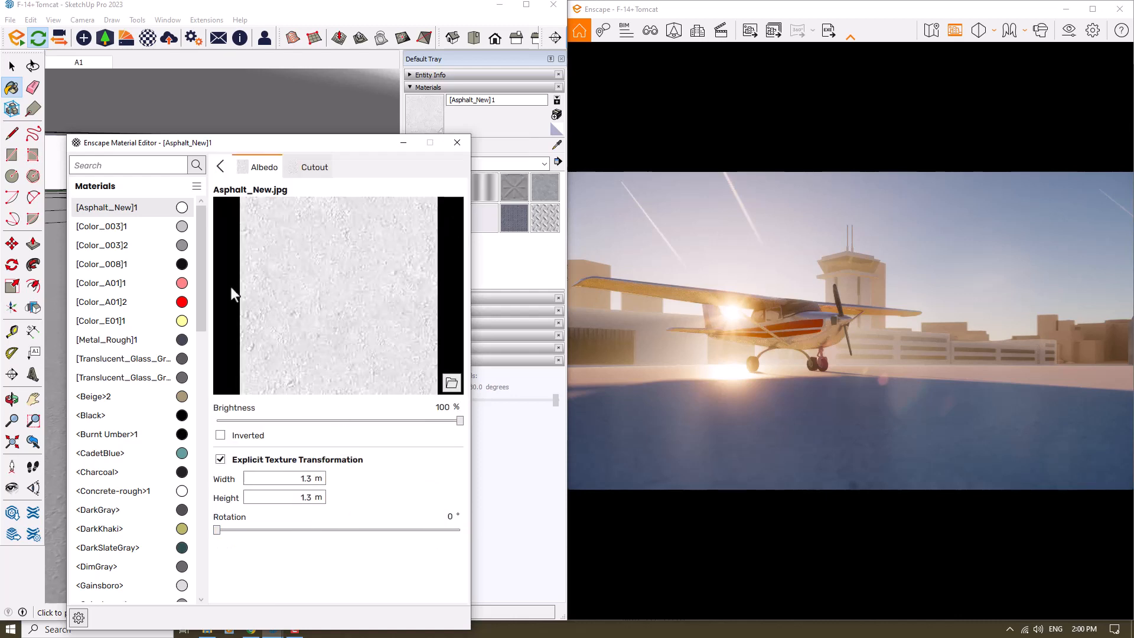
pyautogui.click(236, 436)
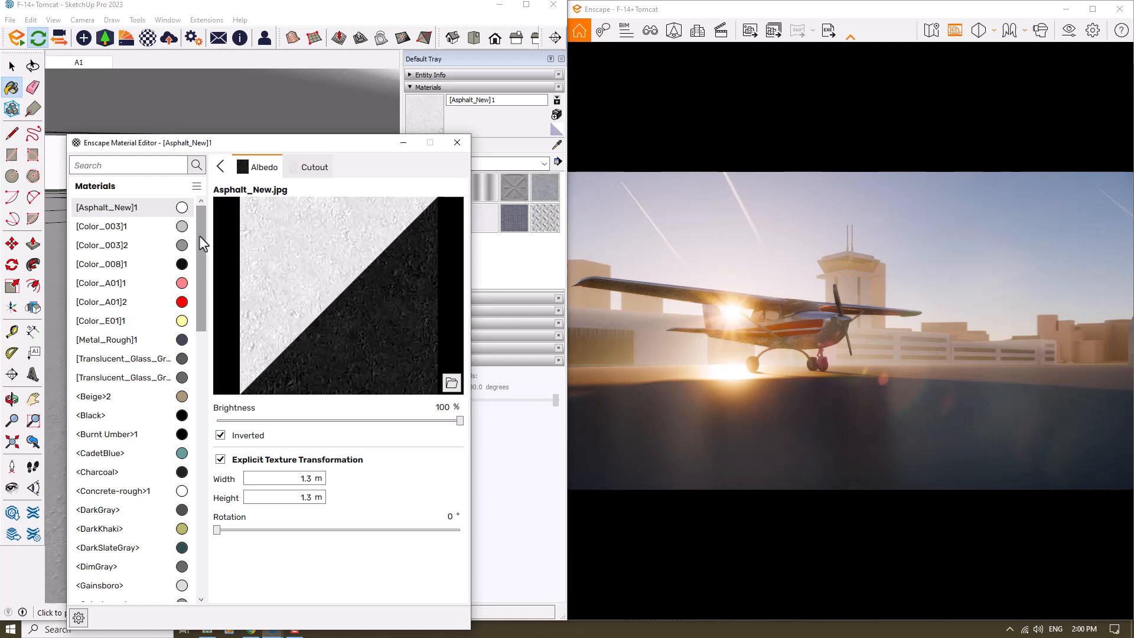
pyautogui.click(221, 170)
# Set the asphalt's specular reflection to 64% and close the Enscape Material Editor
pyautogui.scroll(-2, 460, 499)
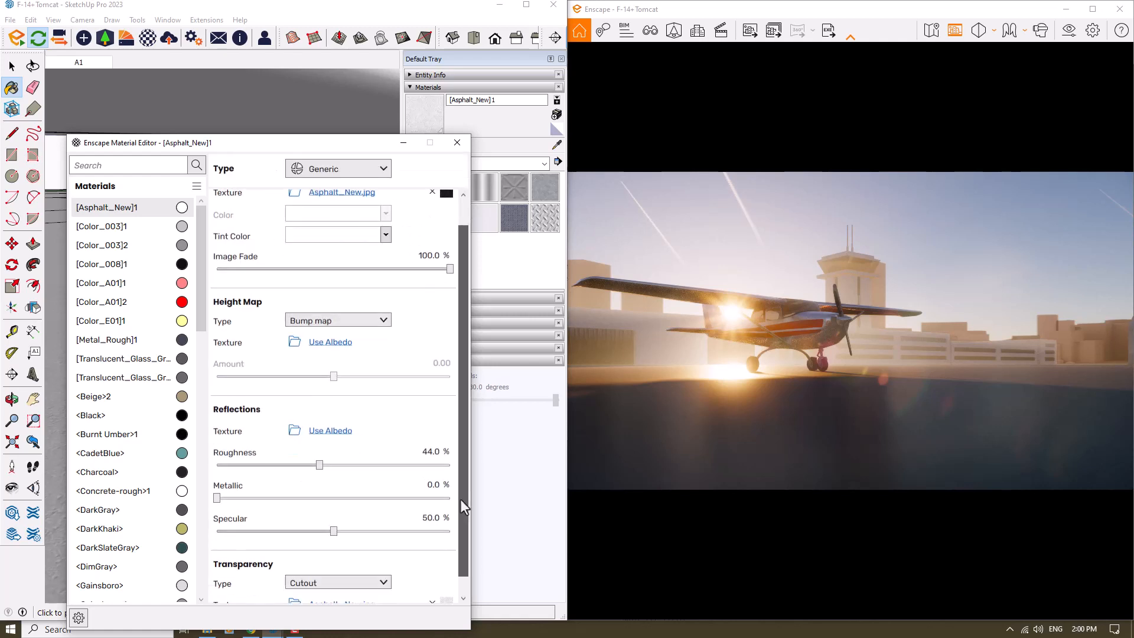
pyautogui.doubleClick(438, 499)
pyautogui.press('BackSpace')
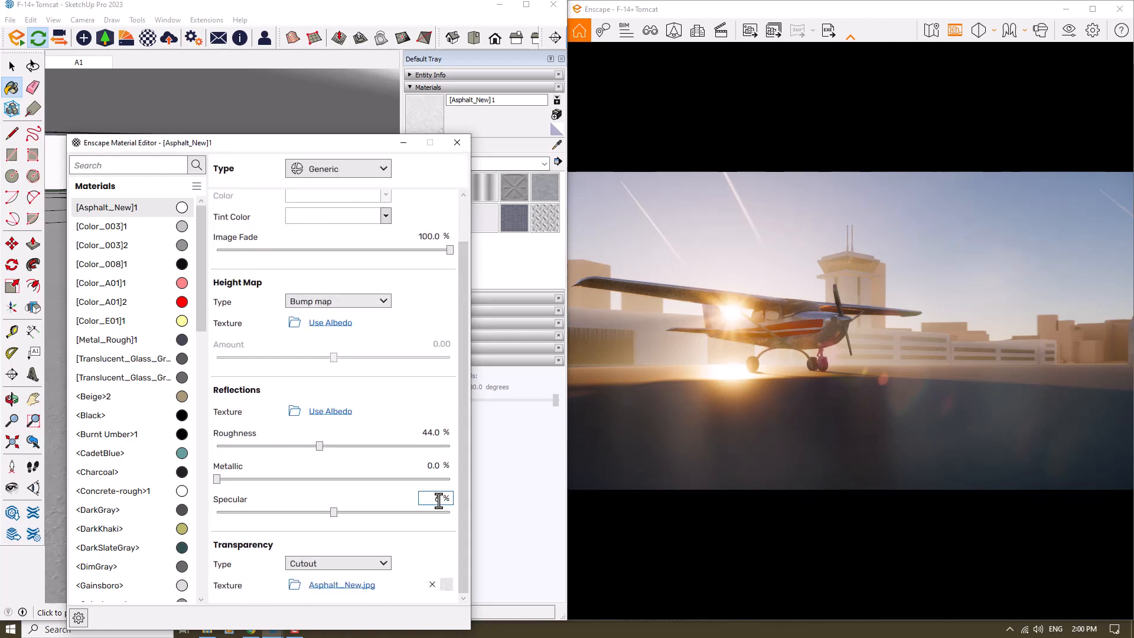
pyautogui.write('64')
pyautogui.press('Return')
pyautogui.click(457, 142)
# Maximize the Enscape window, then set the rendering quality to Ultra and the exposure to 60% in the visual settings
pyautogui.click(1093, 9)
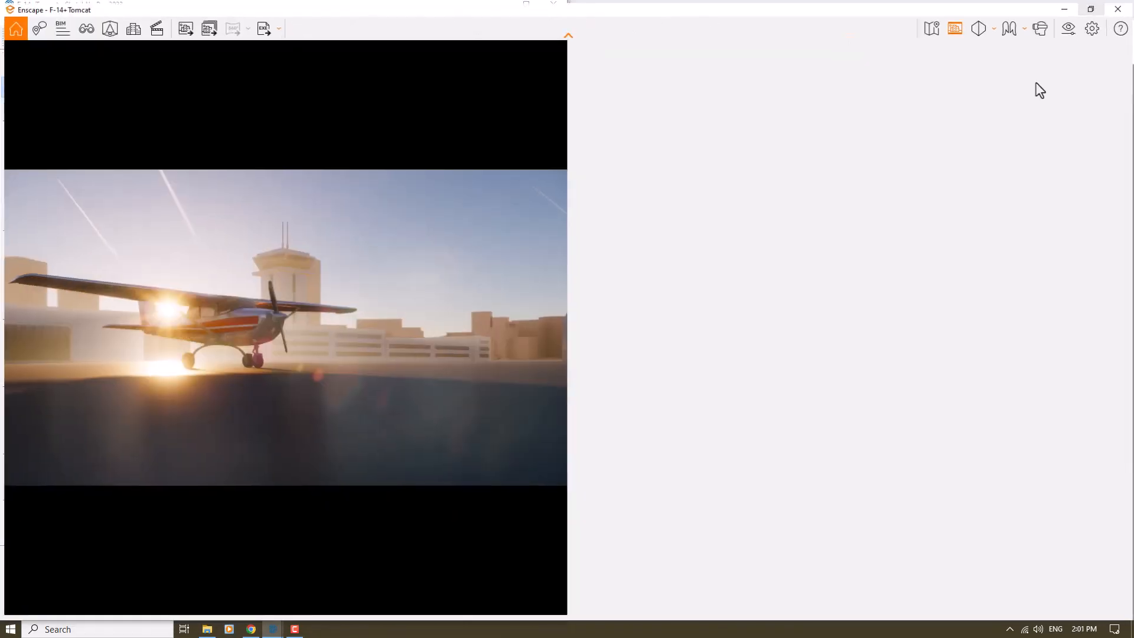
pyautogui.click(1063, 24)
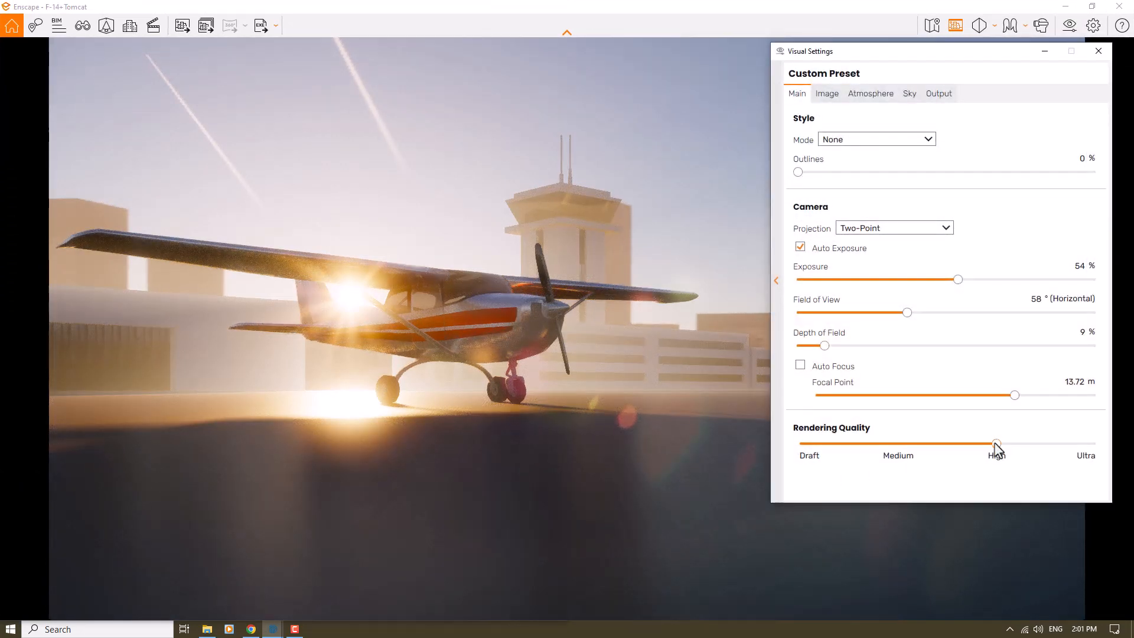
pyautogui.moveTo(997, 444); pyautogui.dragTo(1094, 444)
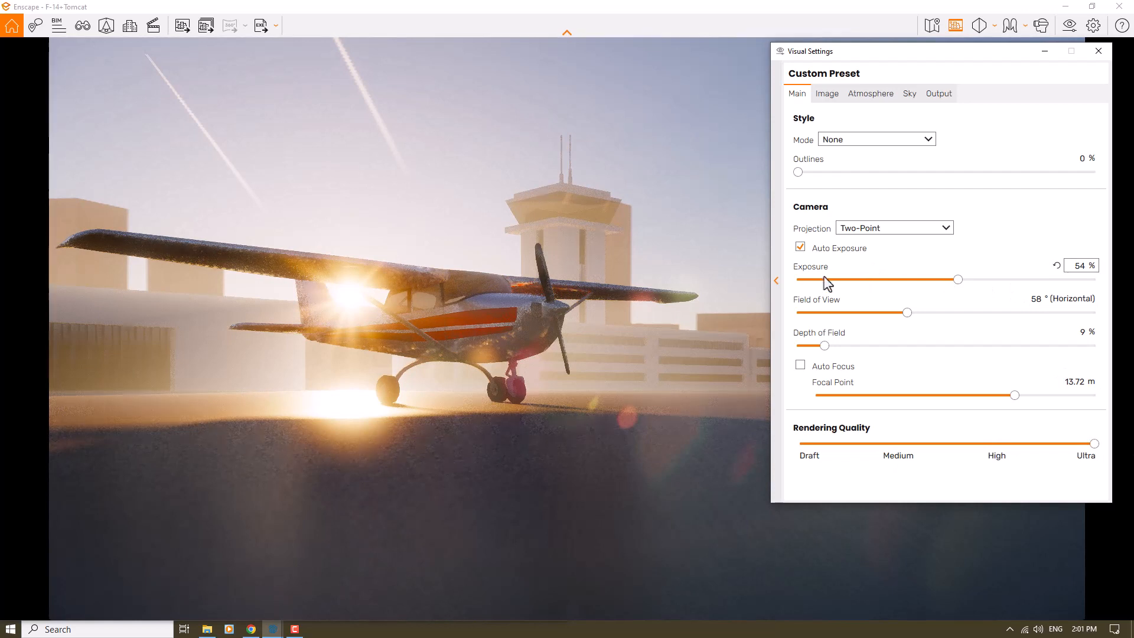
pyautogui.doubleClick(1080, 265)
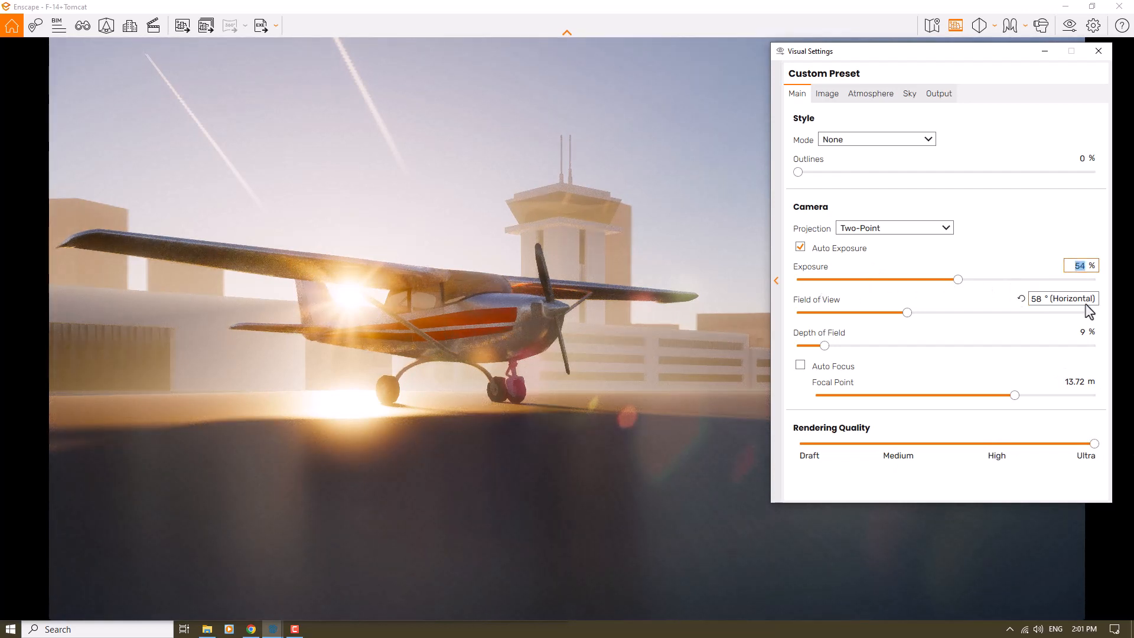
pyautogui.write('60')
pyautogui.press('Return')
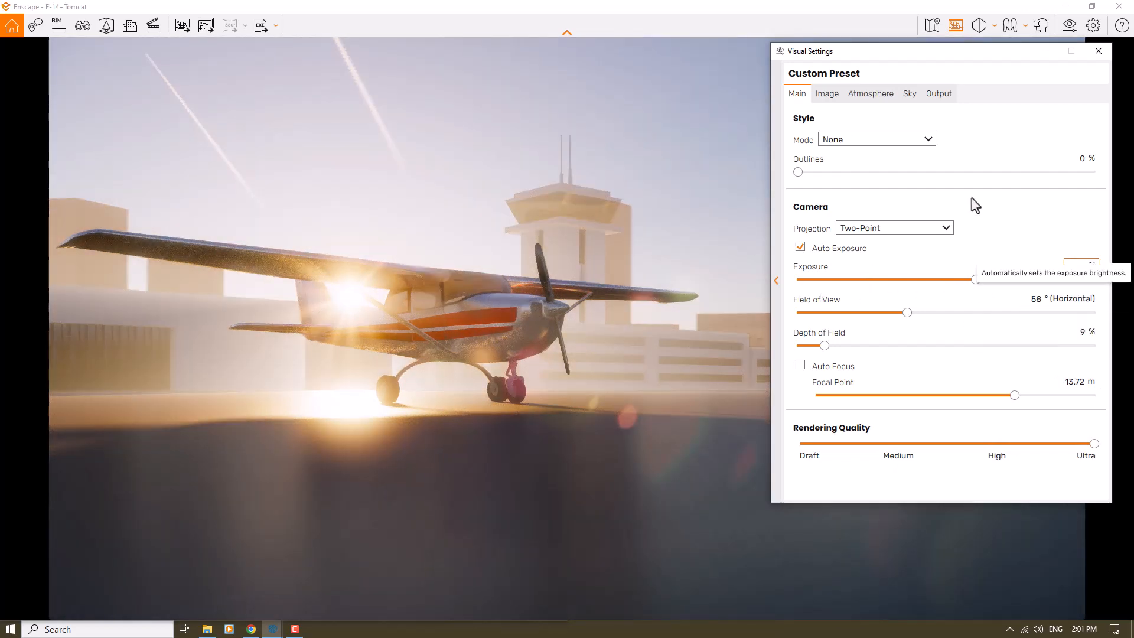
# Lower the atmosphere's fog intensity and close the visual settings
pyautogui.click(866, 97)
pyautogui.doubleClick(1080, 141)
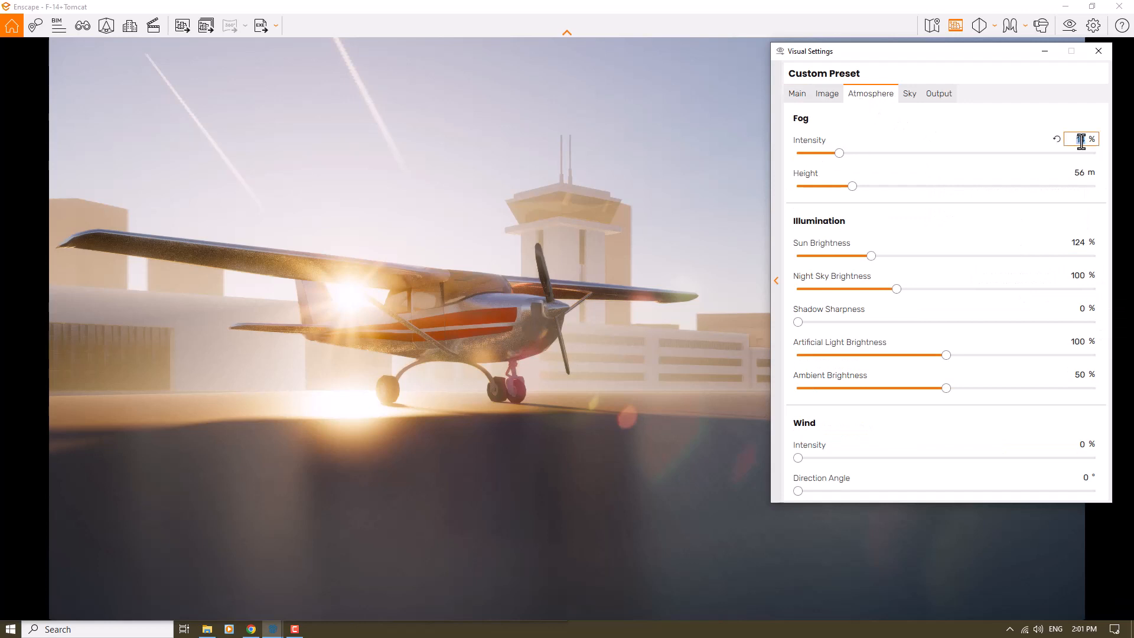
pyautogui.press('Return')
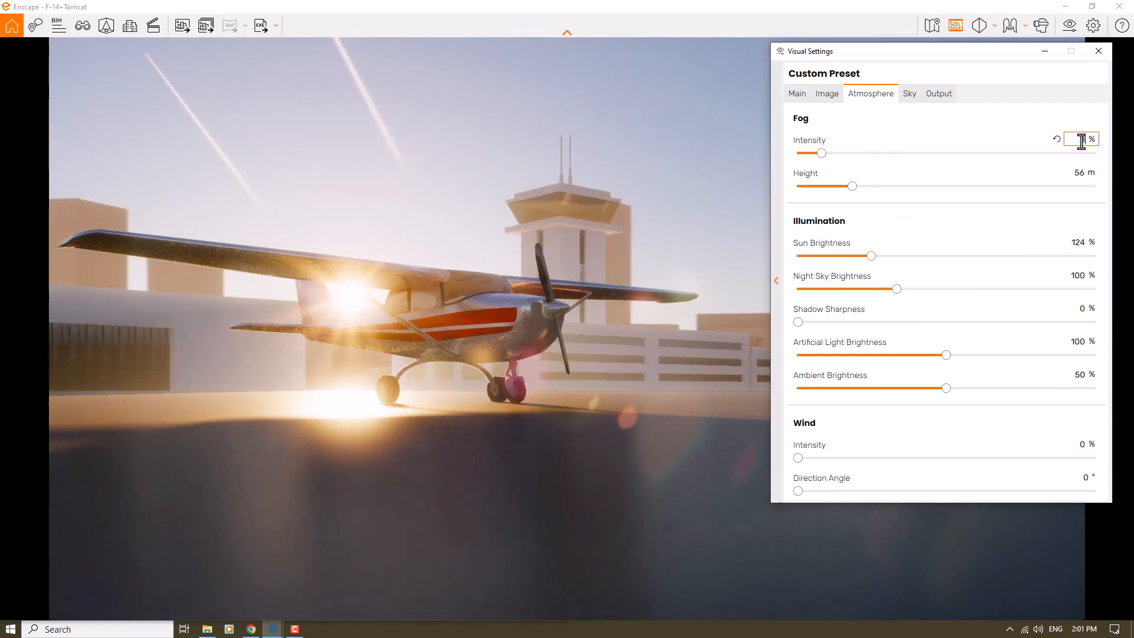
pyautogui.click(1099, 51)
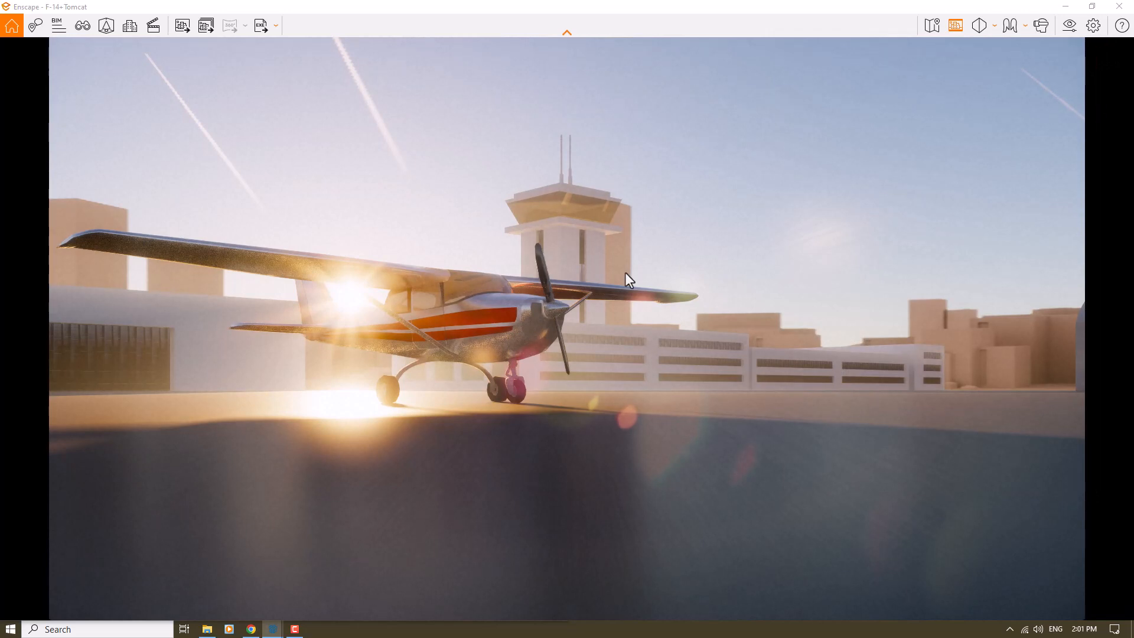
pyautogui.press('F12')
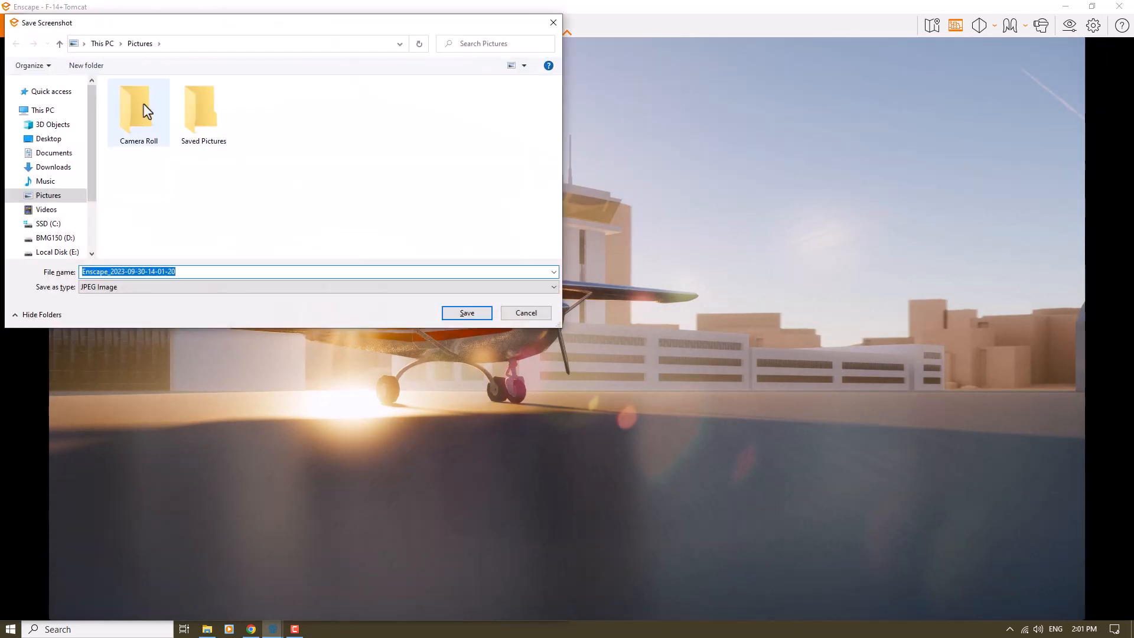
pyautogui.click(48, 142)
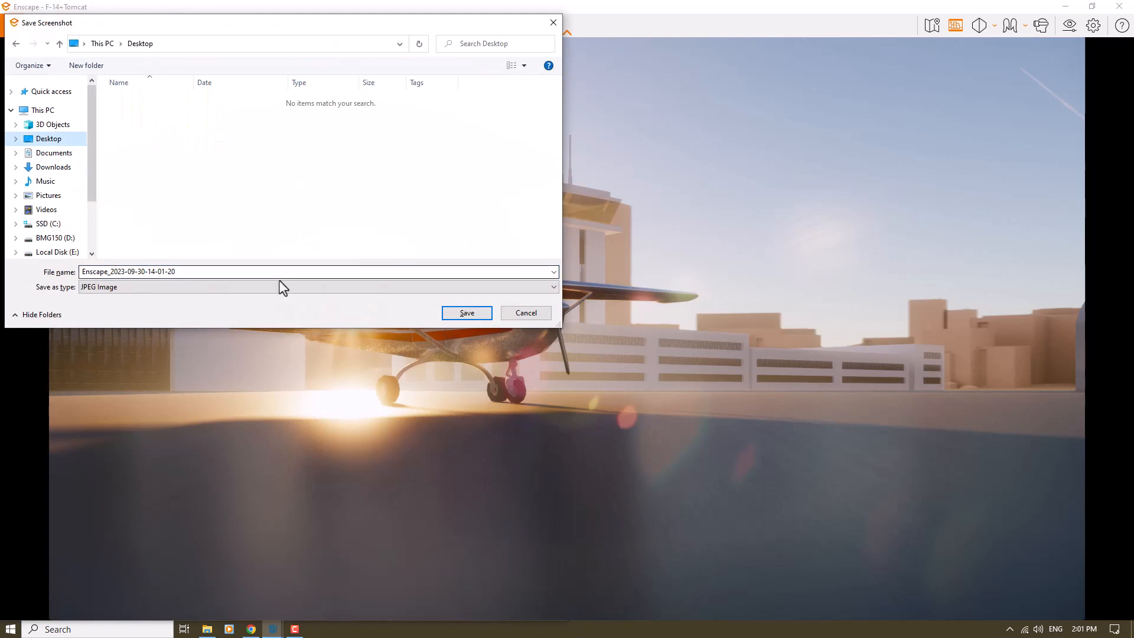
pyautogui.click(473, 316)
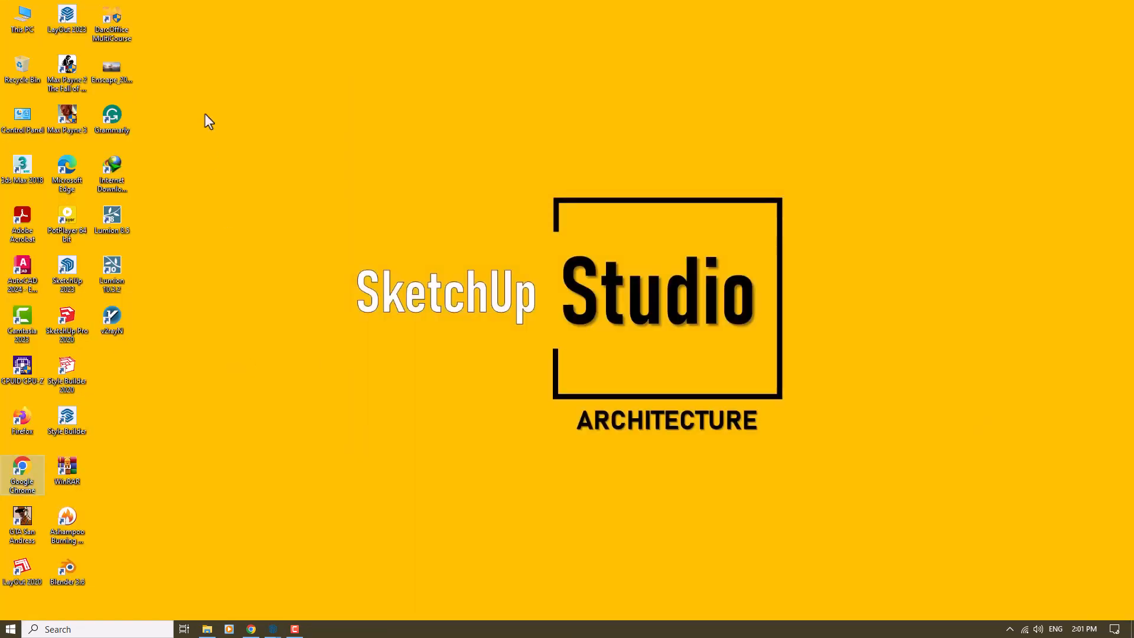
# Refresh the desktop, open the saved Enscape render in the image viewer, and examine the plane up close
pyautogui.rightClick(204, 113)
pyautogui.click(223, 147)
pyautogui.doubleClick(115, 72)
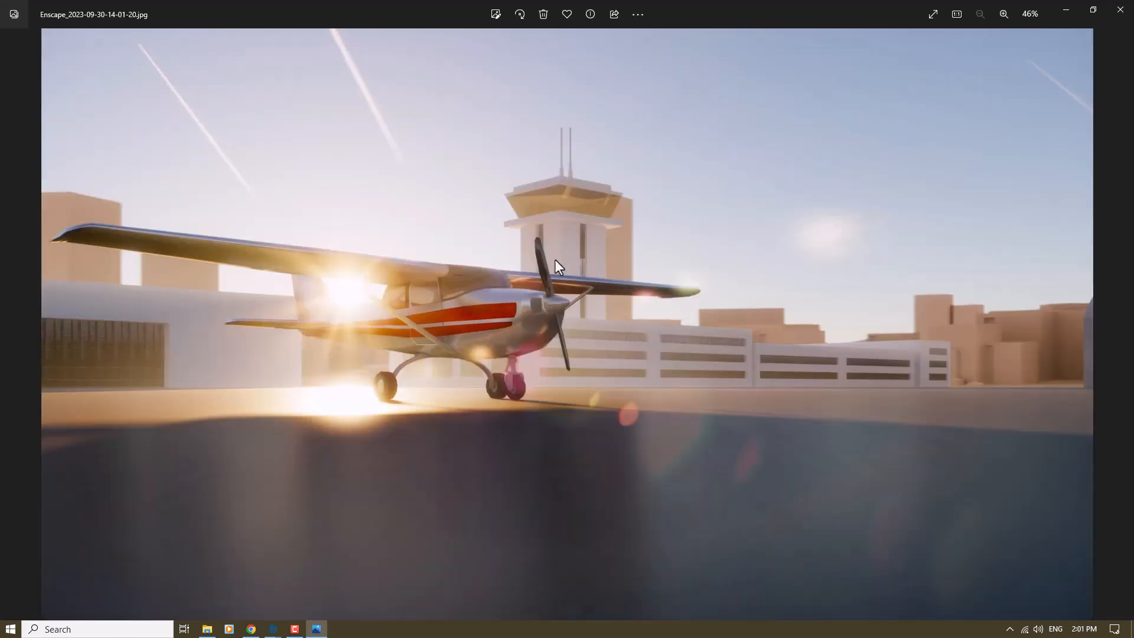
pyautogui.scroll(5, 335, 384)
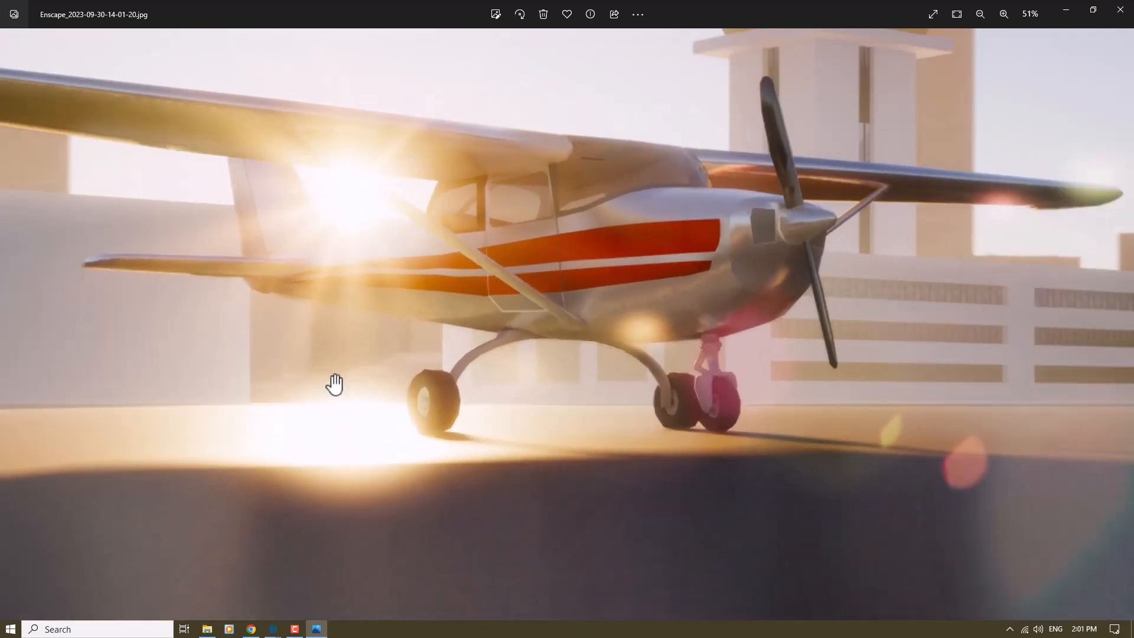
pyautogui.scroll(-3, 569, 286)
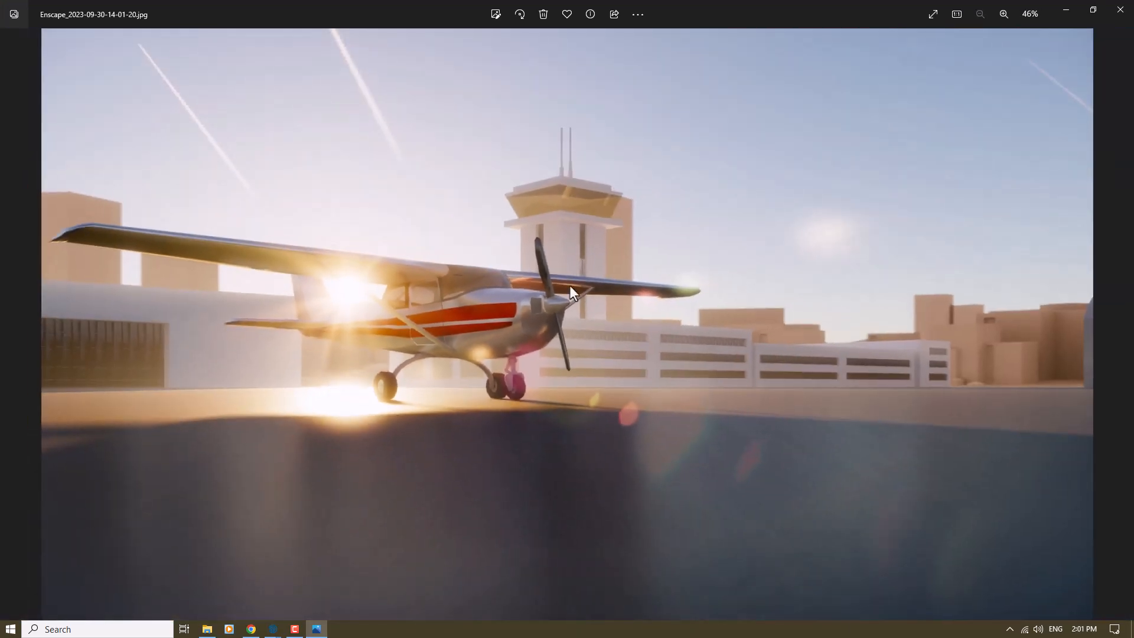